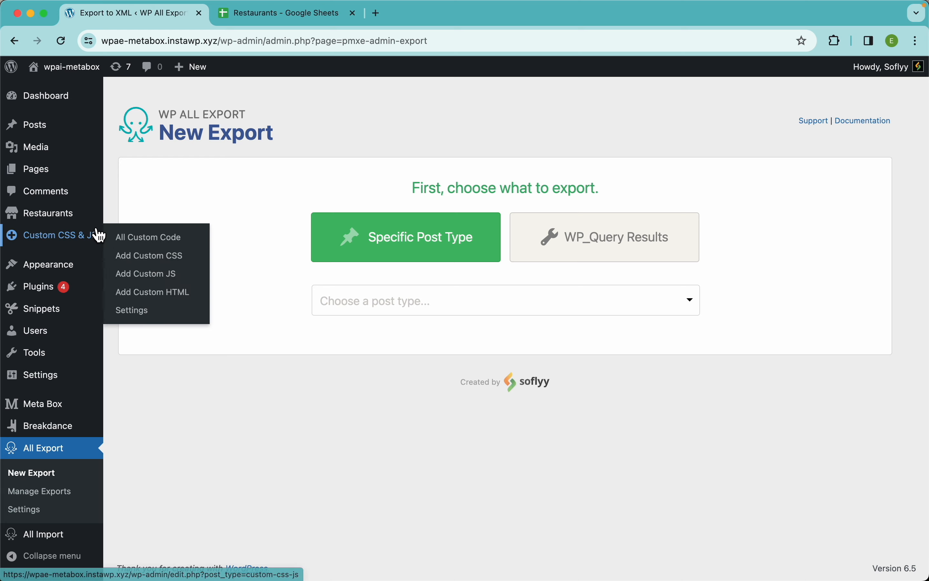
# Open the list of all restaurants and look through its entries.
pyautogui.moveTo(55, 224)
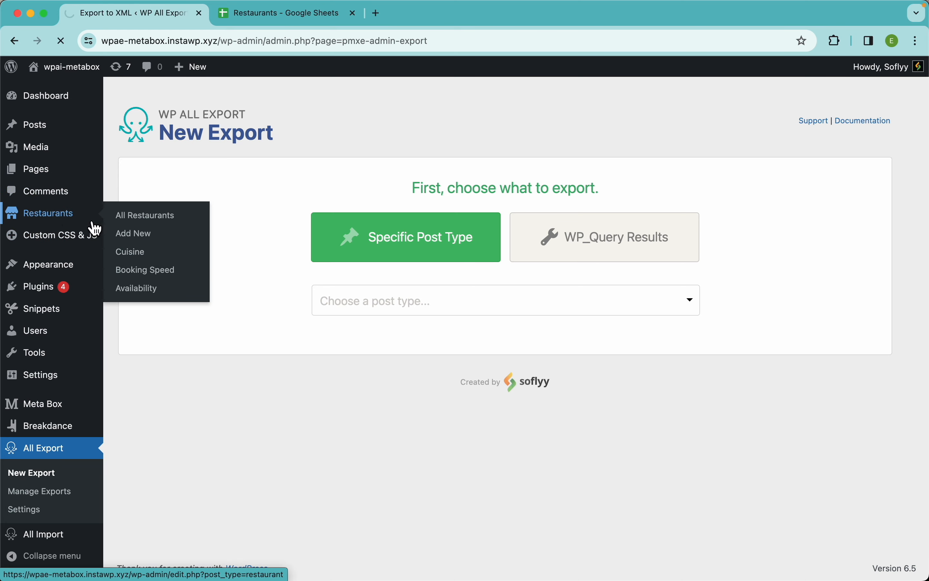
pyautogui.click(95, 222)
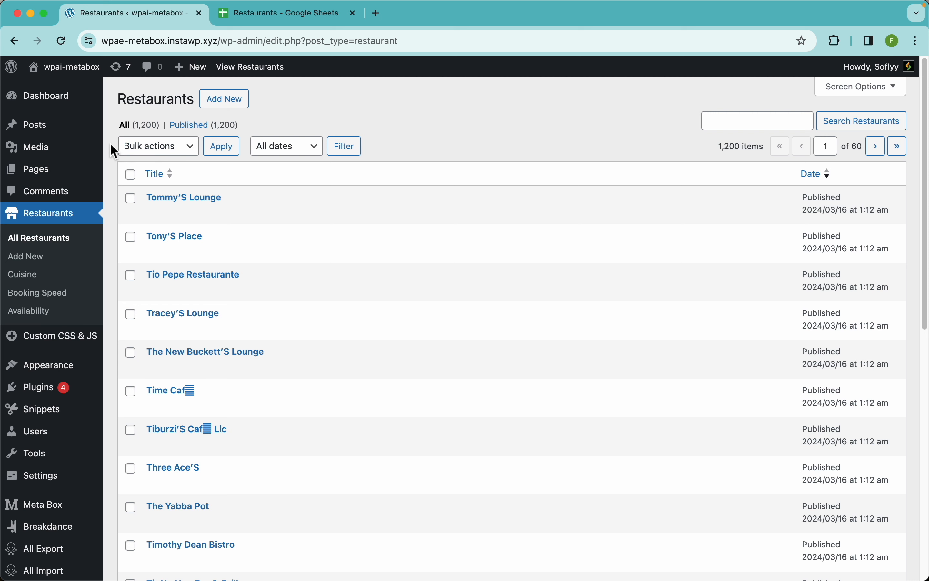
pyautogui.scroll(-3, 17, 346)
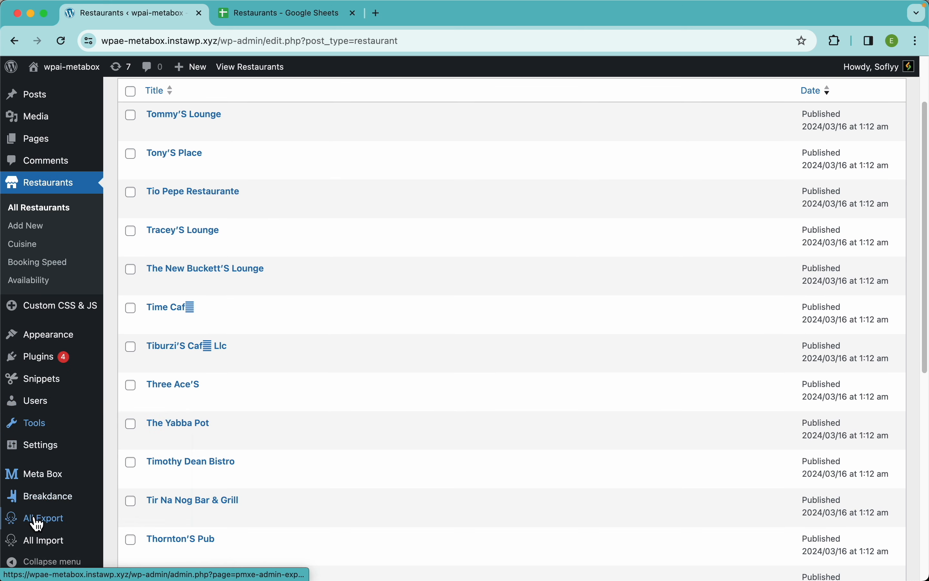
# Start a new WP All Export export for the specific post type Restaurants.
pyautogui.moveTo(51, 530)
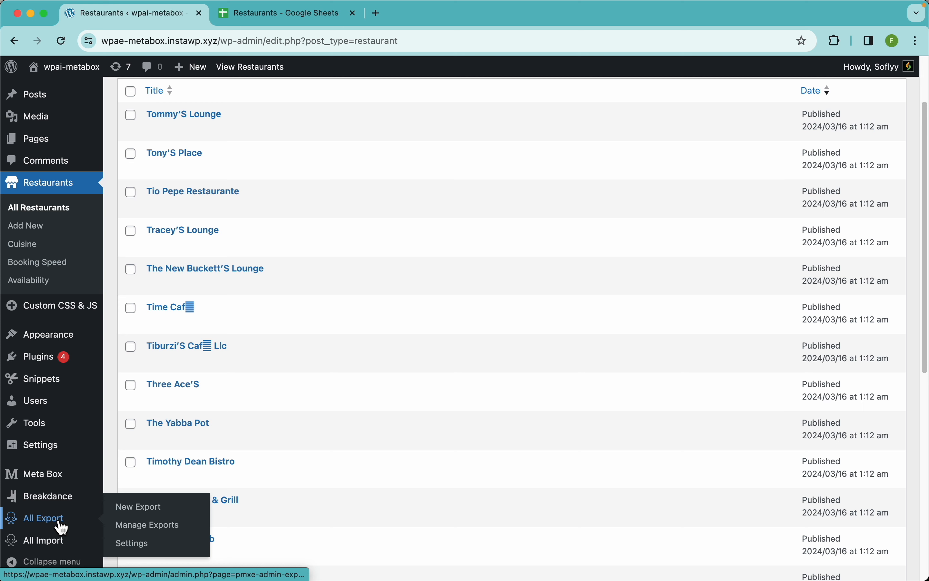
pyautogui.click(119, 509)
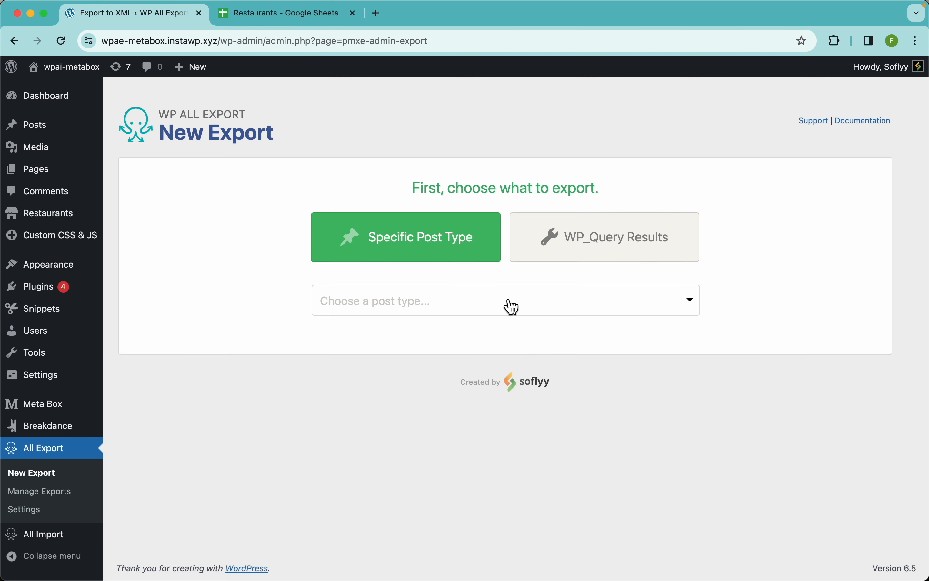
pyautogui.click(508, 305)
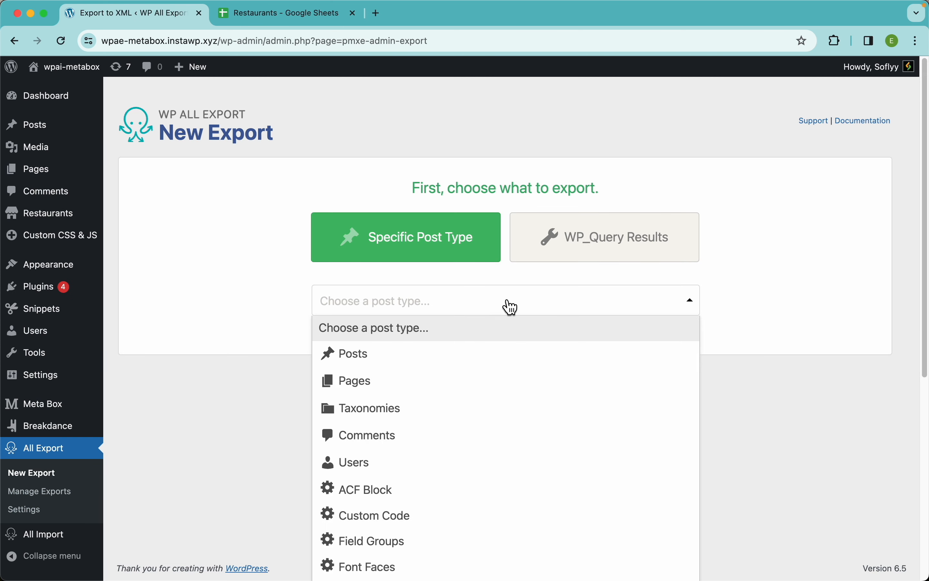
pyautogui.scroll(-5, 511, 423)
pyautogui.scroll(-2, 384, 441)
pyautogui.click(408, 438)
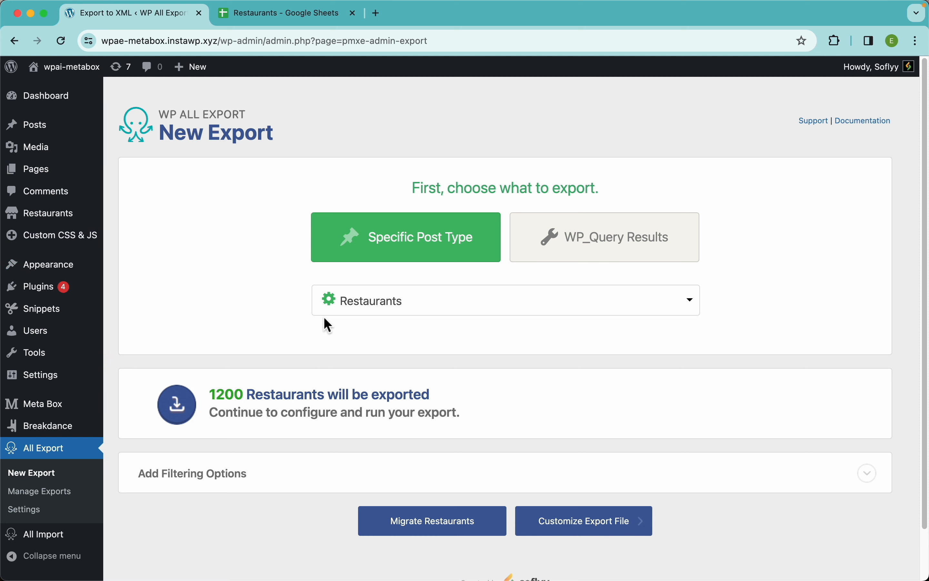
# Expand the filtering options of the restaurants export.
pyautogui.scroll(-3, 535, 453)
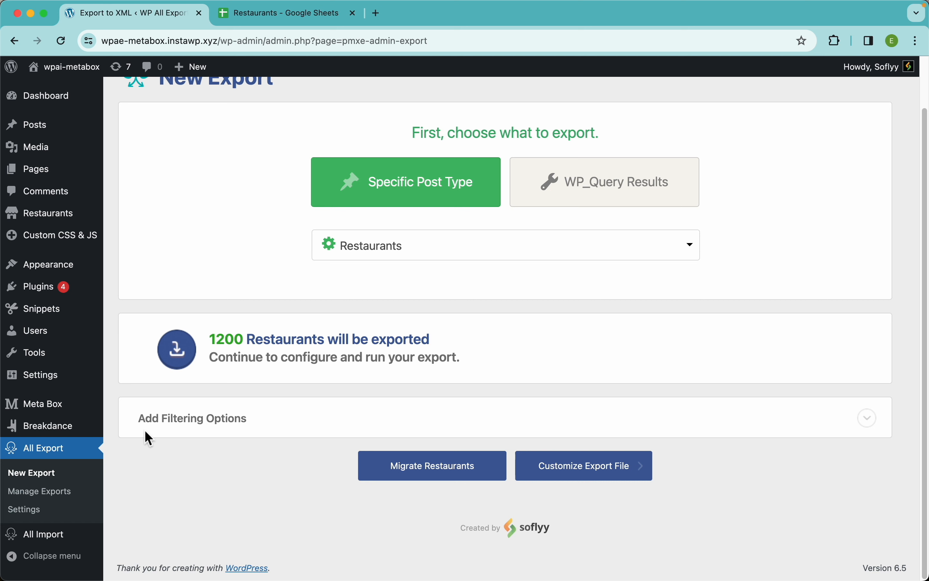
pyautogui.click(301, 425)
pyautogui.scroll(-3, 343, 423)
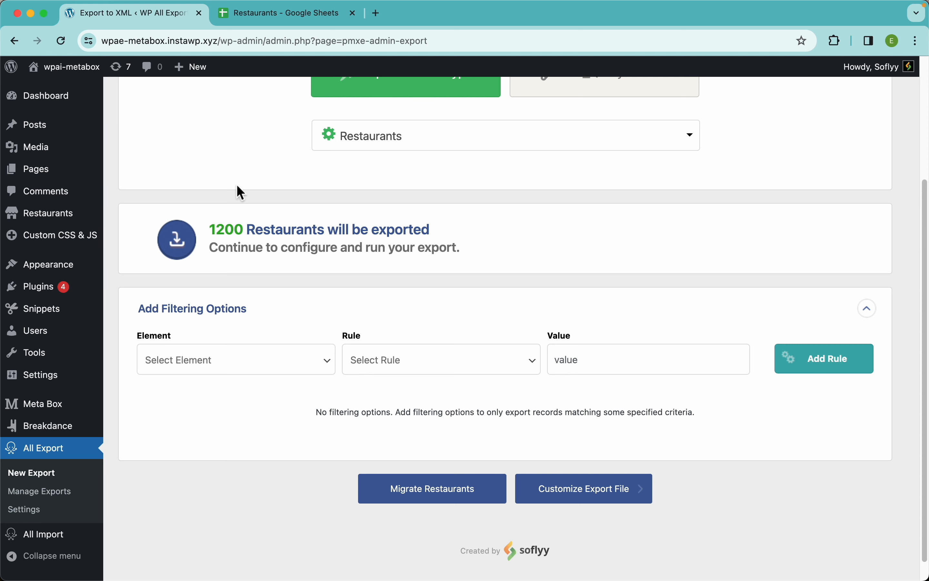
# Open the restaurants list in a separate tab and view the editing page of The New Buckett'S Lounge.
pyautogui.rightClick(75, 215)
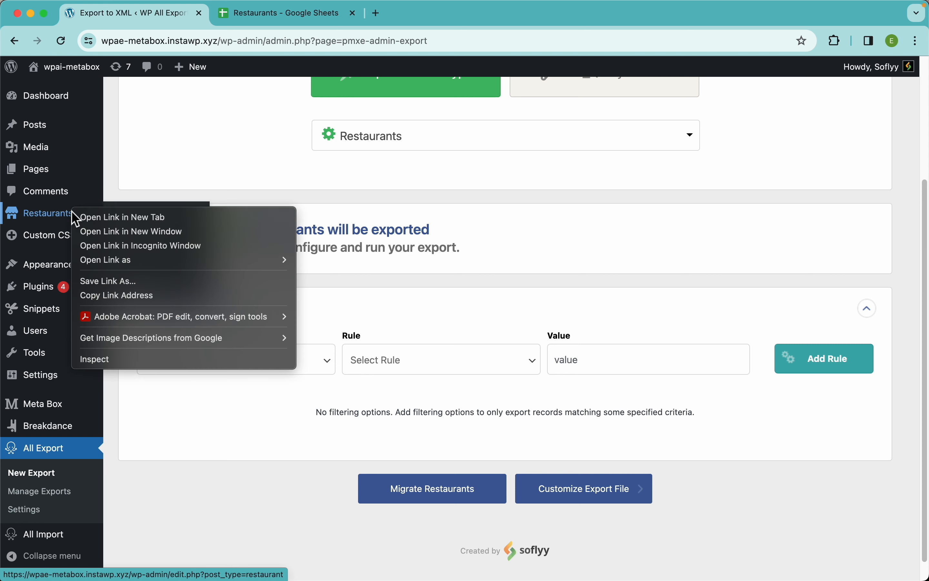
pyautogui.press('Escape')
pyautogui.click(253, 15)
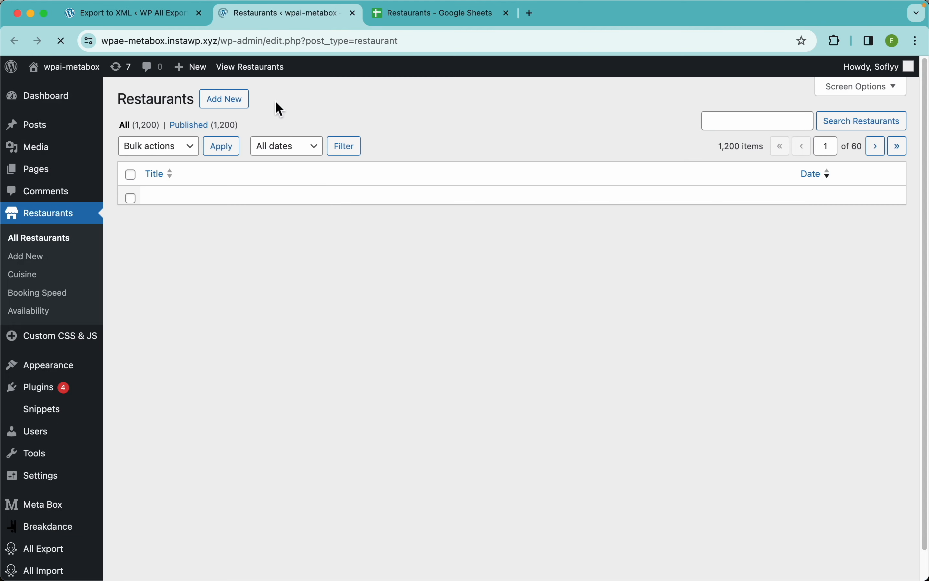
pyautogui.click(218, 353)
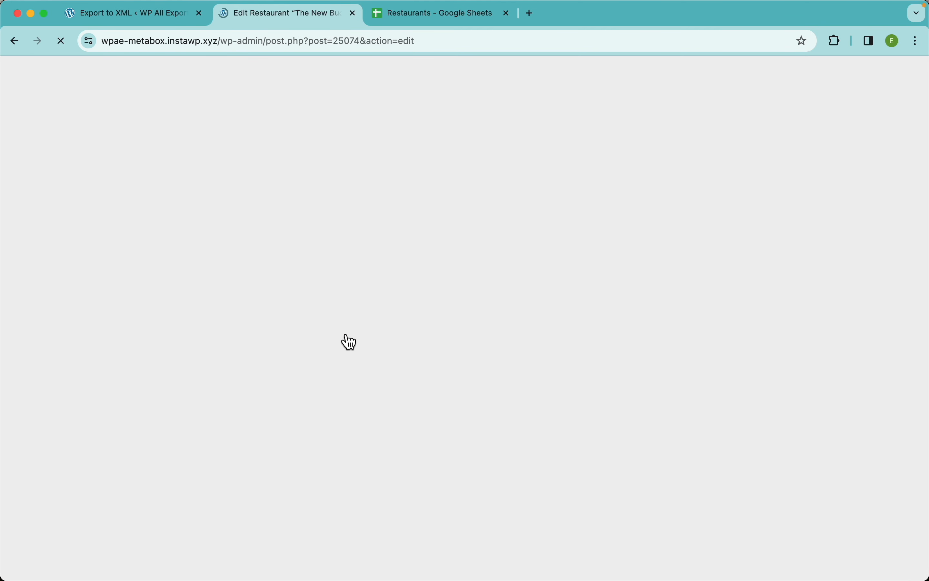
pyautogui.scroll(-2, 452, 414)
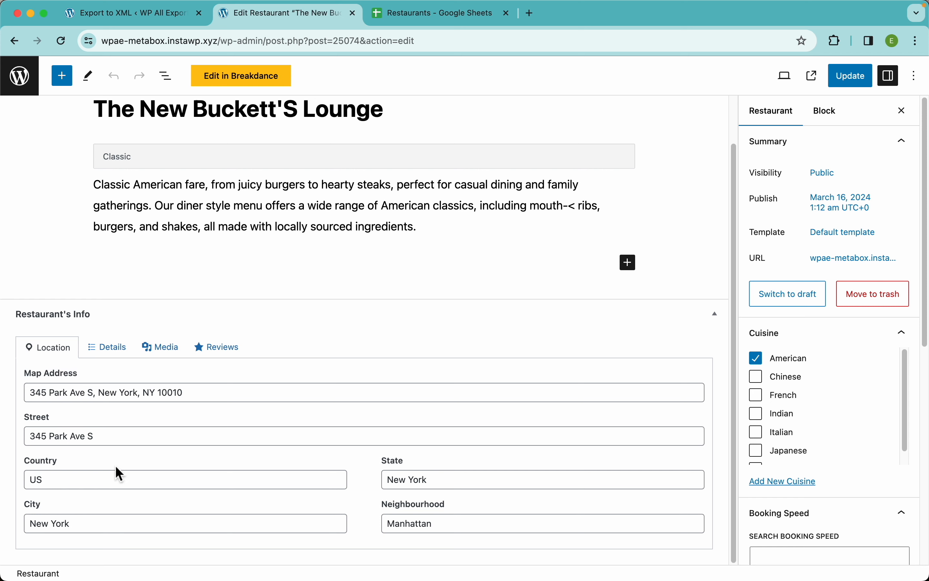
# Examine the restaurant's Details fields, including opening time, closing time, open-since date and the star rating choices.
pyautogui.click(107, 349)
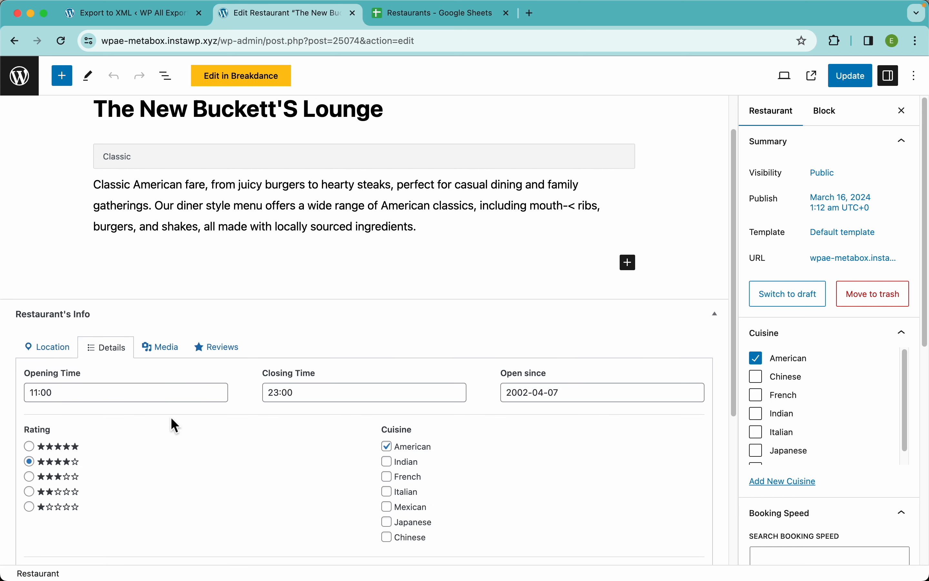
pyautogui.click(156, 394)
pyautogui.click(351, 392)
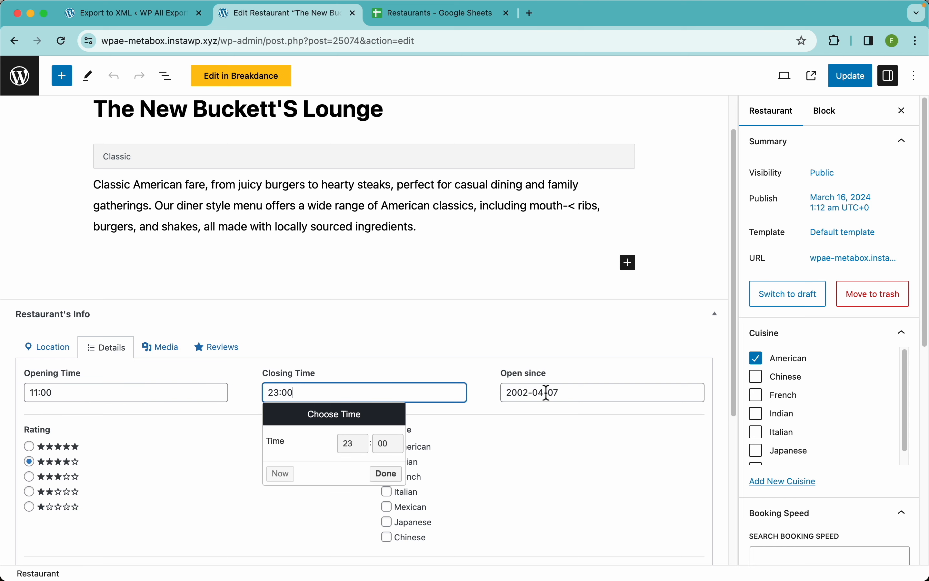
pyautogui.click(585, 389)
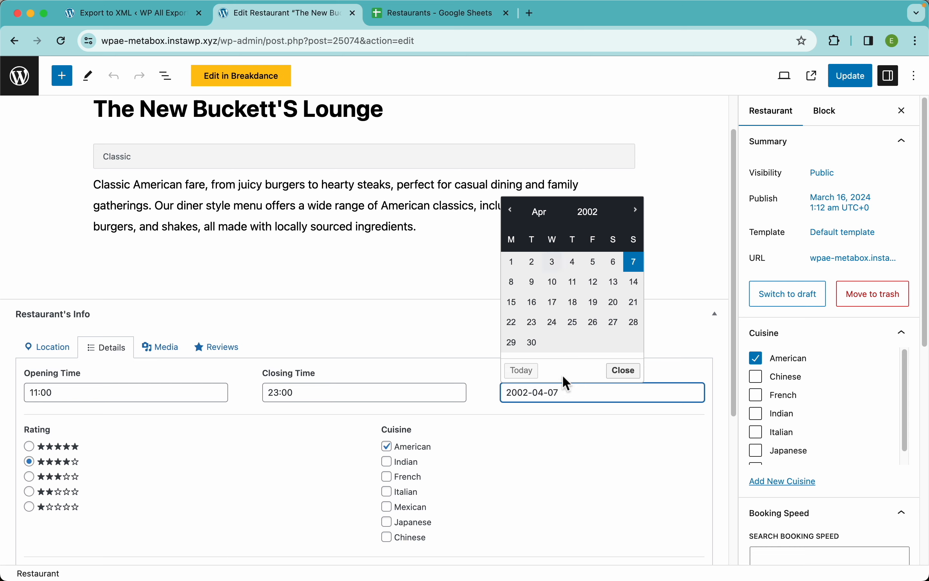
pyautogui.click(495, 381)
pyautogui.scroll(-5, 454, 405)
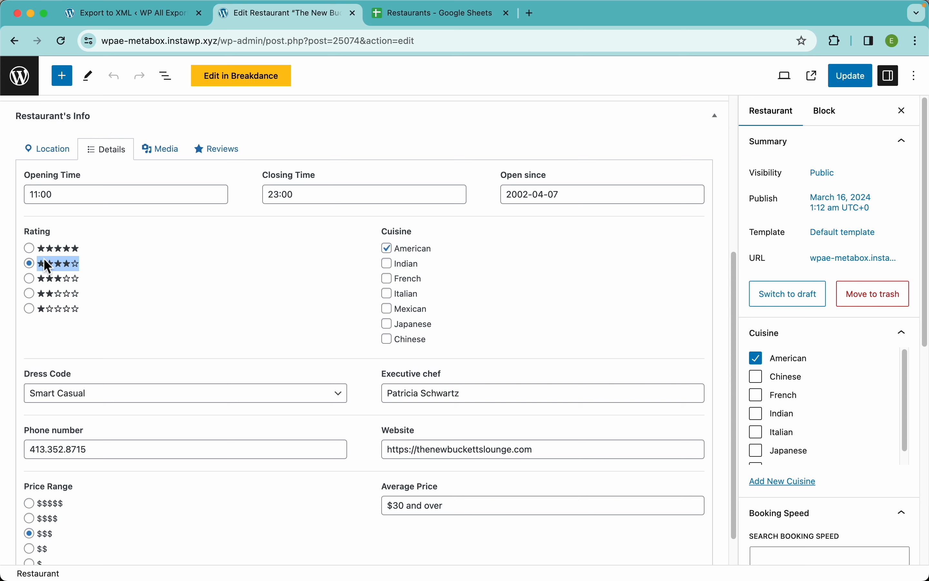
pyautogui.moveTo(37, 263); pyautogui.dragTo(71, 315)
pyautogui.click(149, 280)
pyautogui.click(67, 268)
# Return to the export, add a filter rule for Rating equal to or greater than 4, and continue to customizing the export file.
pyautogui.click(176, 20)
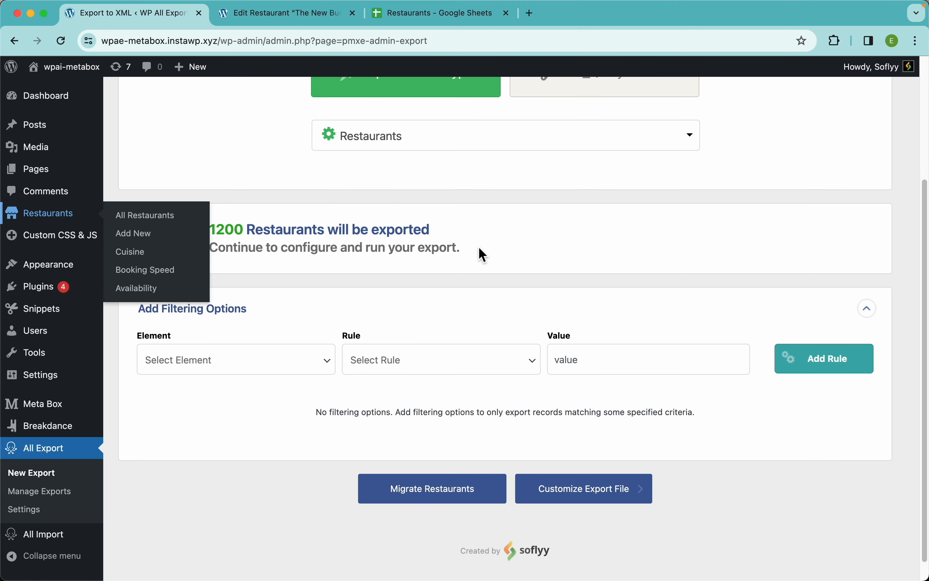
pyautogui.click(185, 371)
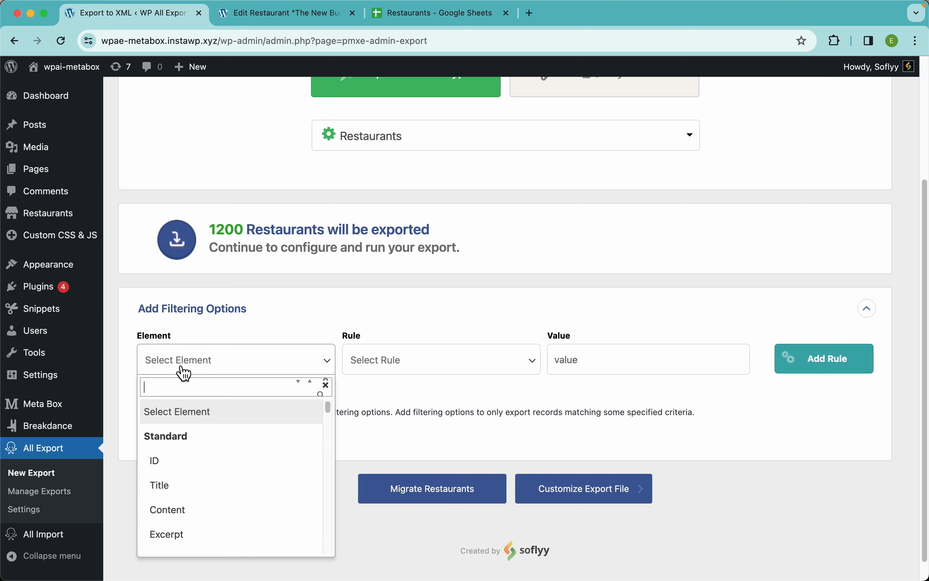
pyautogui.write('rat')
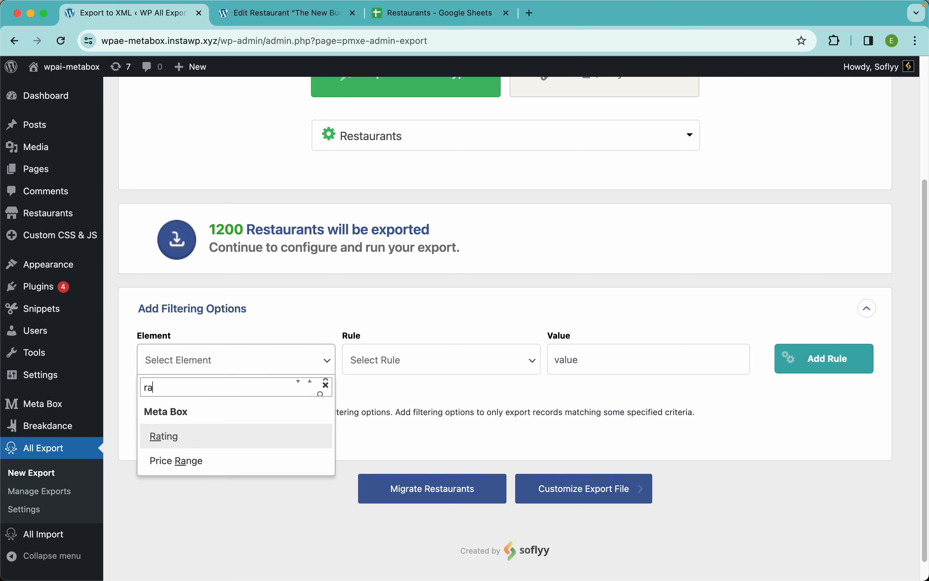
pyautogui.click(179, 444)
pyautogui.click(446, 368)
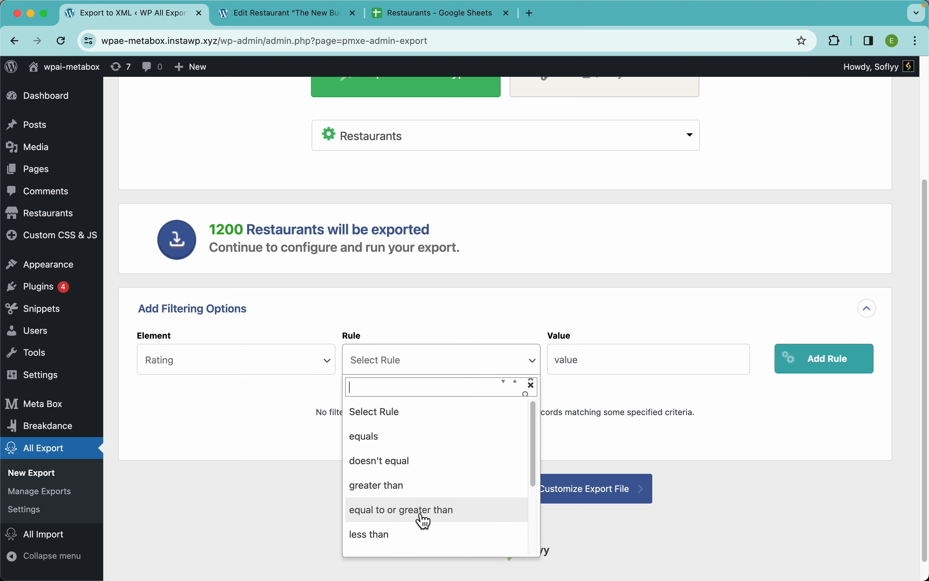
pyautogui.click(437, 513)
pyautogui.click(628, 359)
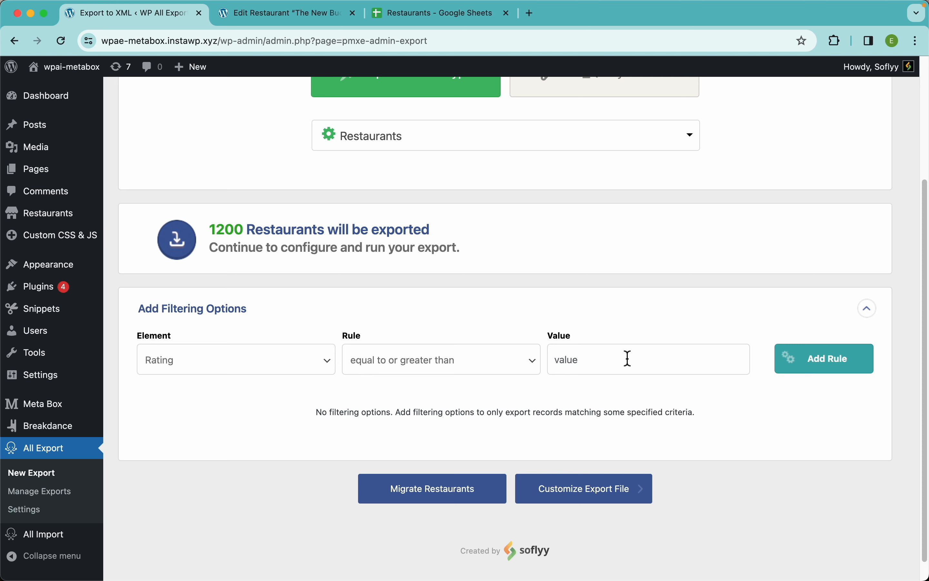
pyautogui.write('4')
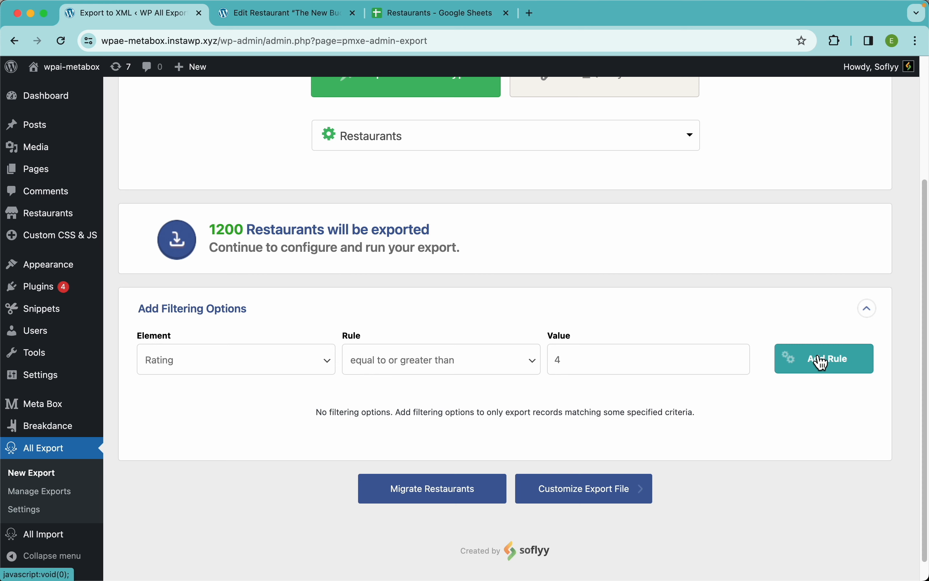
pyautogui.click(822, 372)
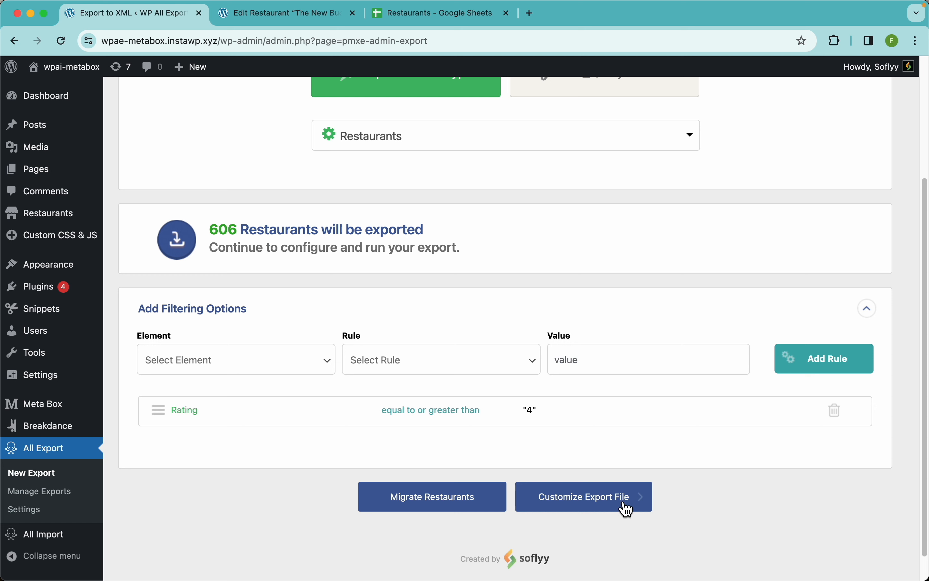
pyautogui.click(626, 512)
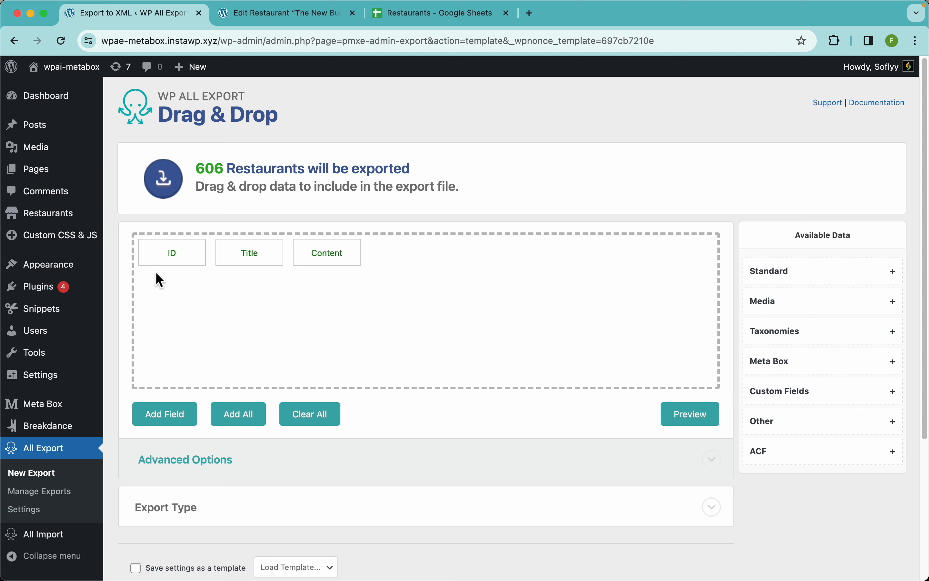
# Preview the export, return the other tab to the restaurants list, and copy the first previewed record's title, 19Th Hole.
pyautogui.click(691, 414)
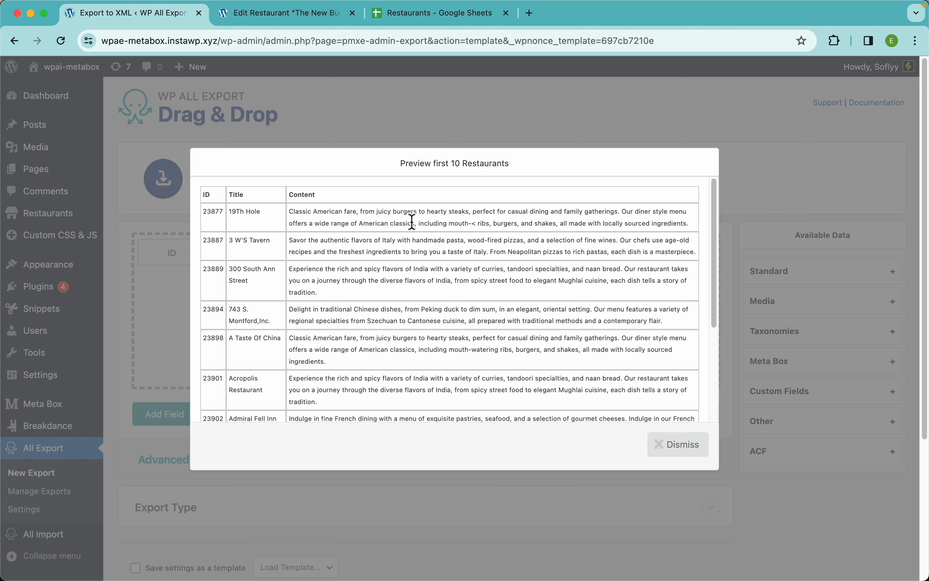
pyautogui.click(283, 24)
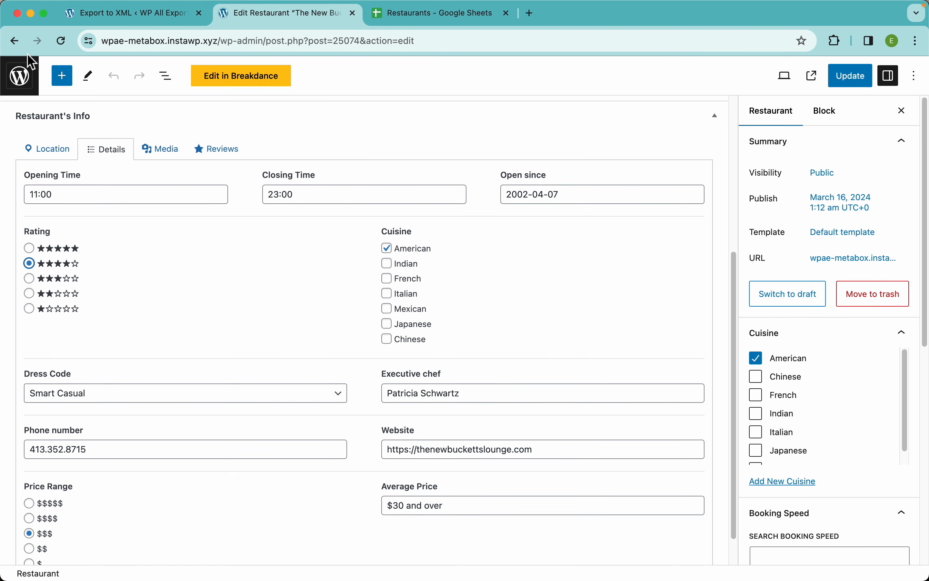
pyautogui.click(14, 40)
pyautogui.click(142, 22)
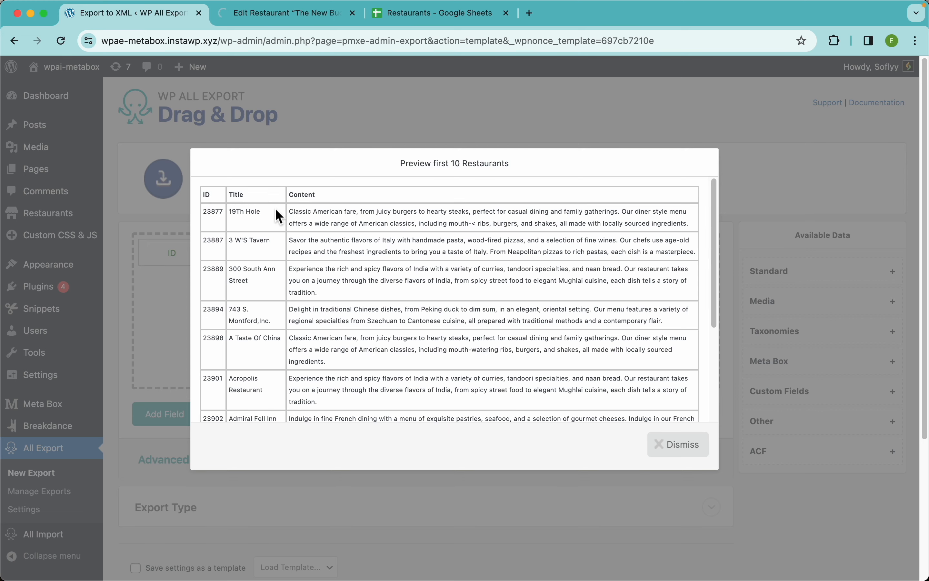
pyautogui.moveTo(269, 212); pyautogui.dragTo(230, 215)
pyautogui.press('super+c')
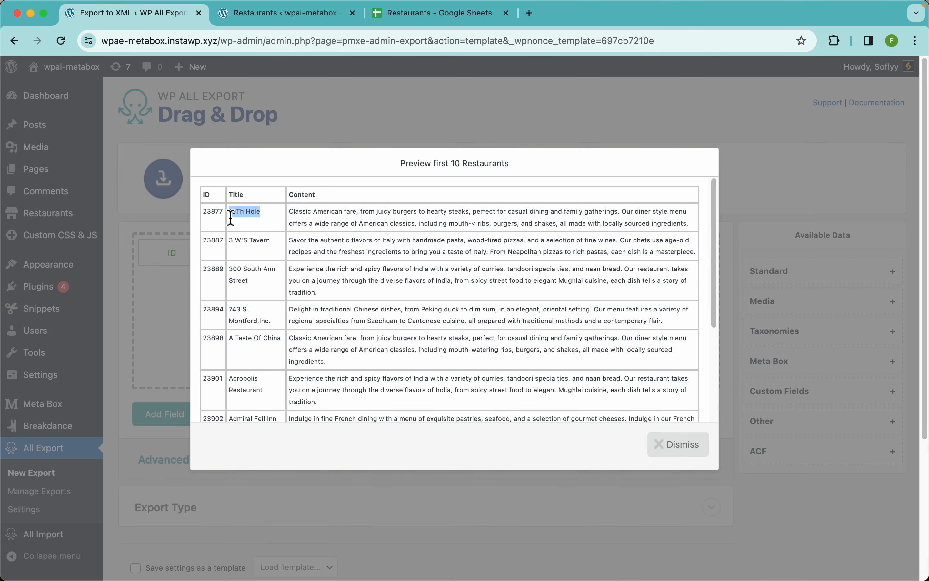
# Search the restaurants list for the copied title 19Th Hole and open that restaurant's editing page.
pyautogui.click(266, 24)
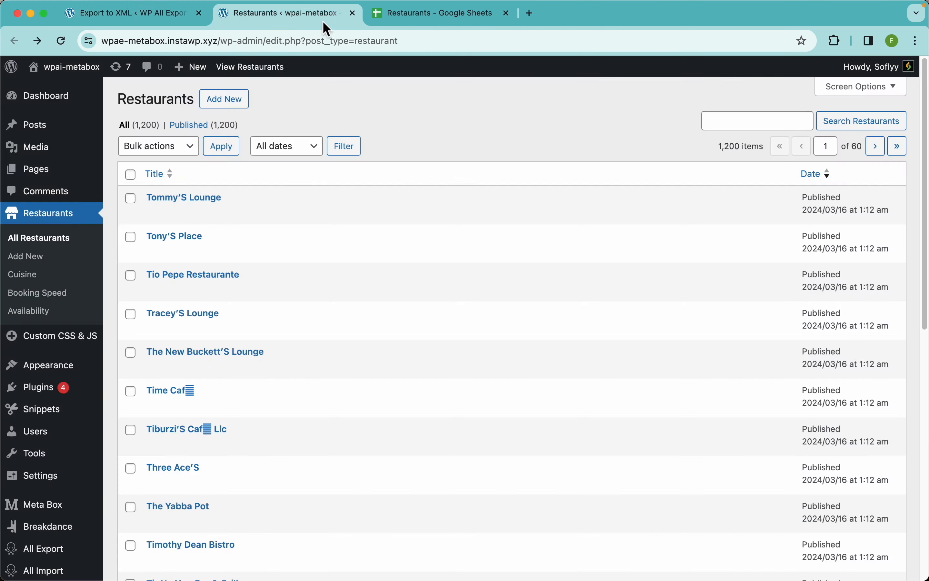
pyautogui.click(774, 123)
pyautogui.press('super+v')
pyautogui.press('Return')
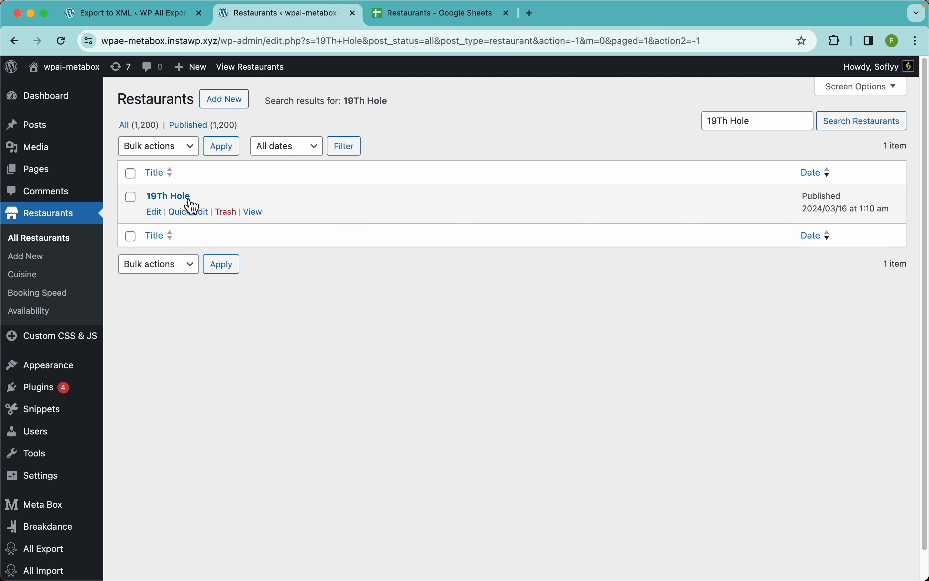
pyautogui.click(190, 201)
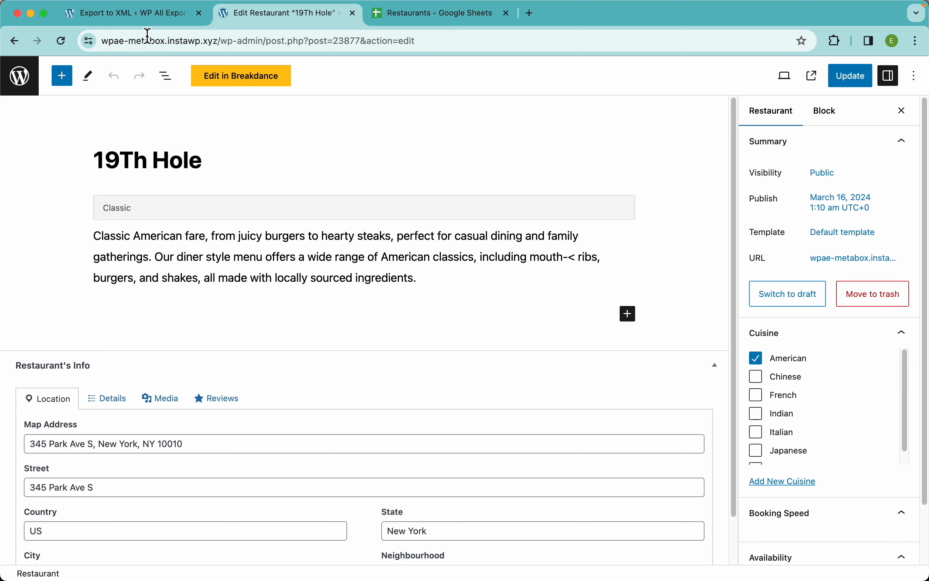
# Return to the export, dismiss the preview, and remove the ID field from the export layout.
pyautogui.click(142, 21)
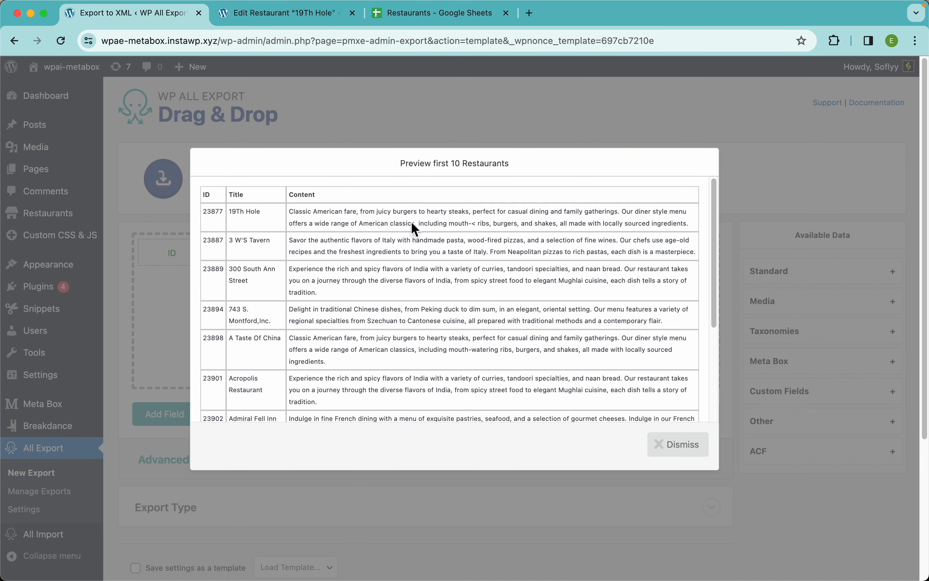
pyautogui.click(681, 453)
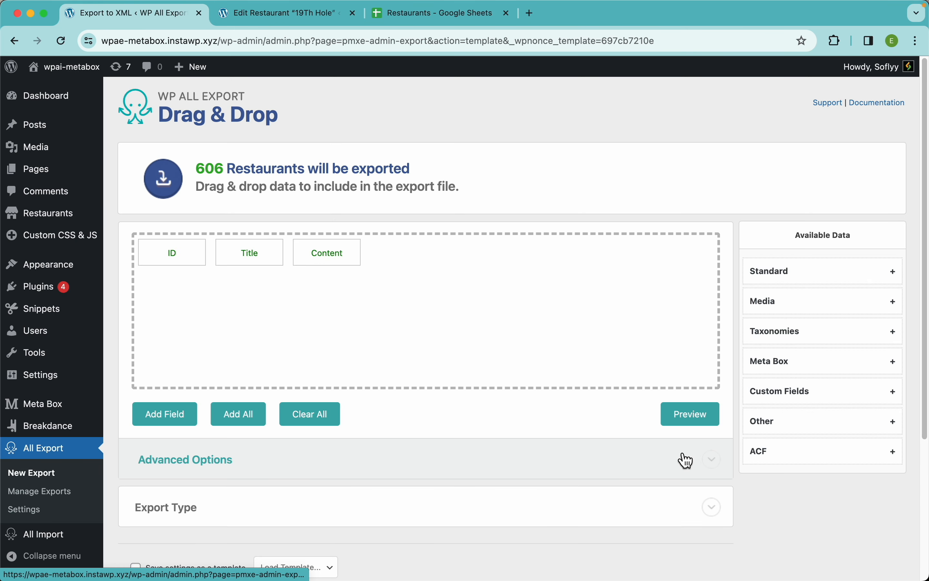
pyautogui.moveTo(178, 259); pyautogui.dragTo(162, 194)
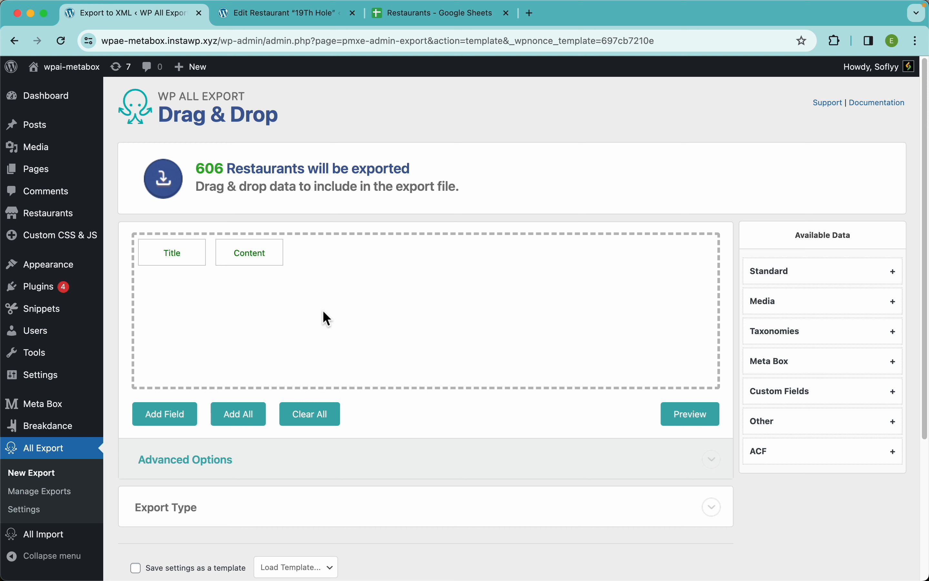
# Add the Map Address field from the Meta Box data to the export layout and preview the export.
pyautogui.click(822, 365)
pyautogui.scroll(-4, 808, 338)
pyautogui.scroll(1, 811, 318)
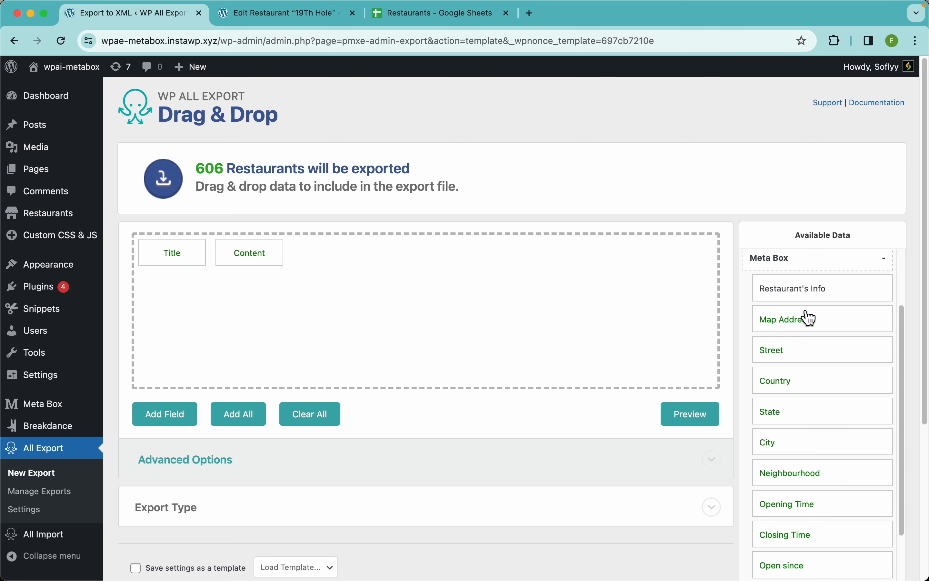
pyautogui.scroll(1, 807, 316)
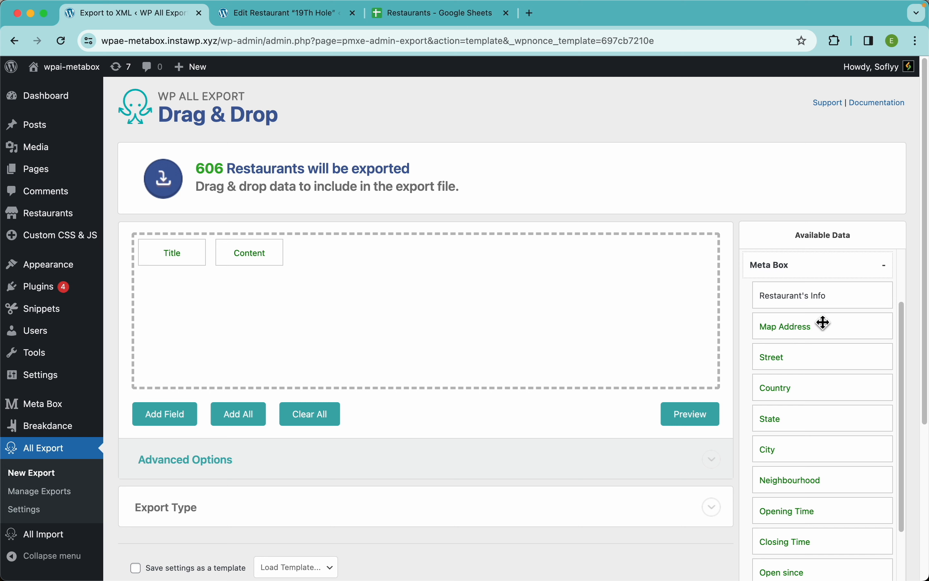
pyautogui.scroll(5, 823, 323)
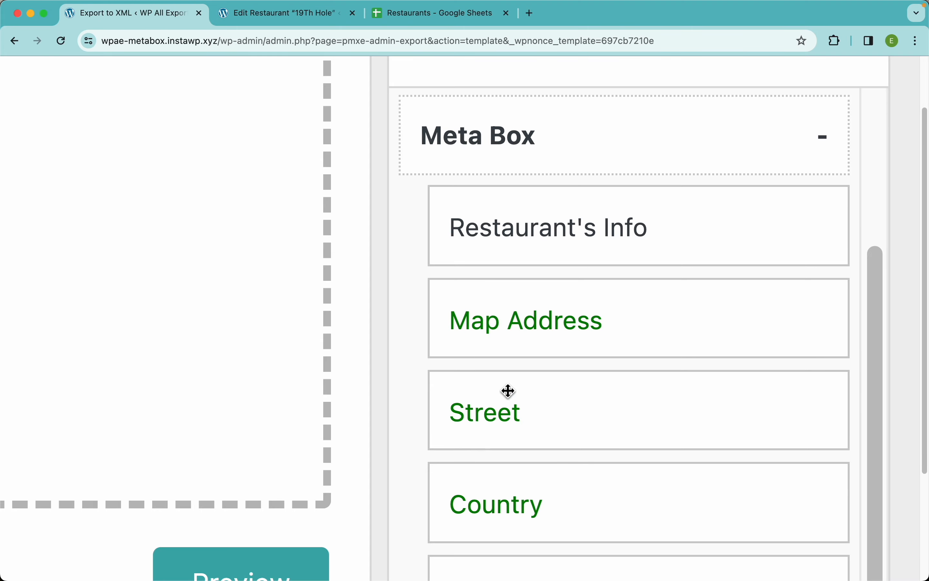
pyautogui.scroll(-5, 514, 404)
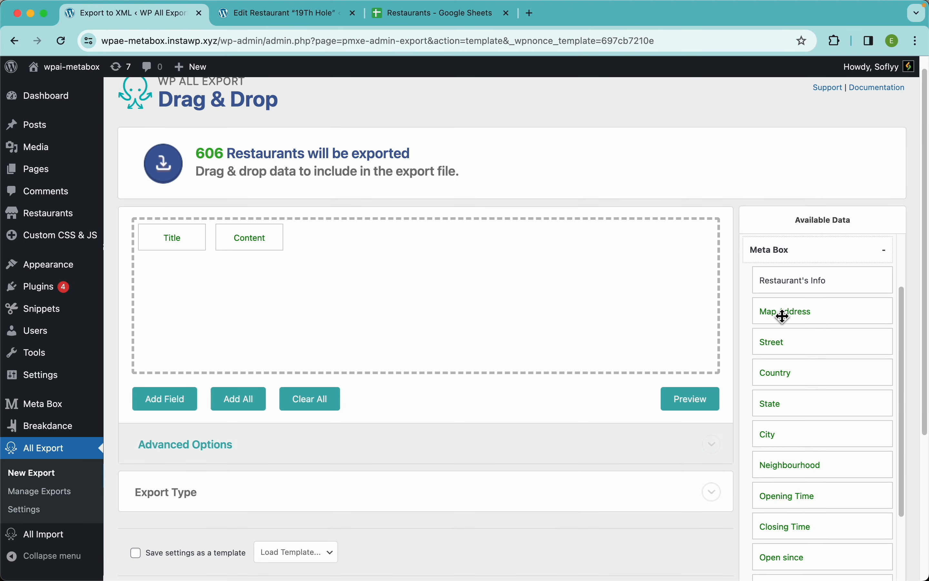
pyautogui.moveTo(782, 318); pyautogui.dragTo(533, 270)
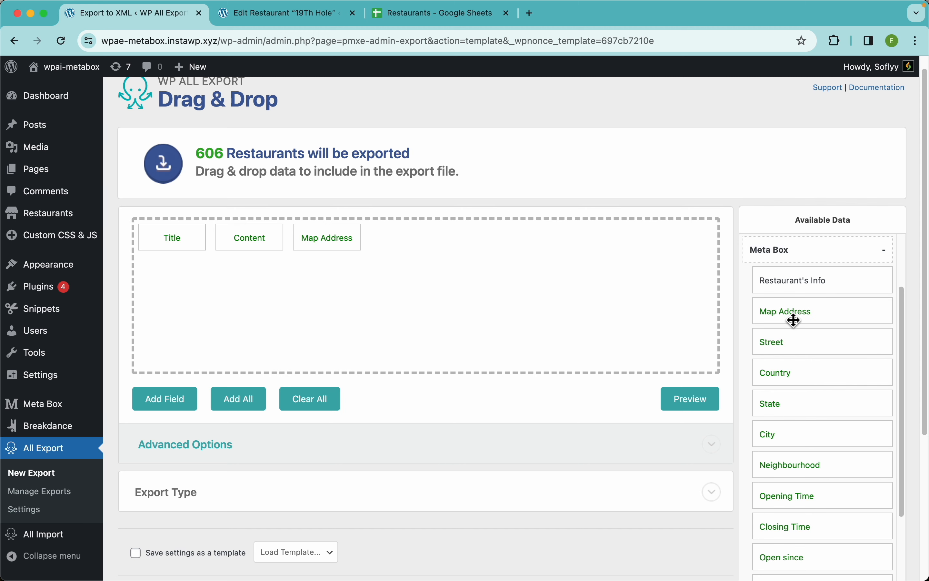
pyautogui.click(706, 415)
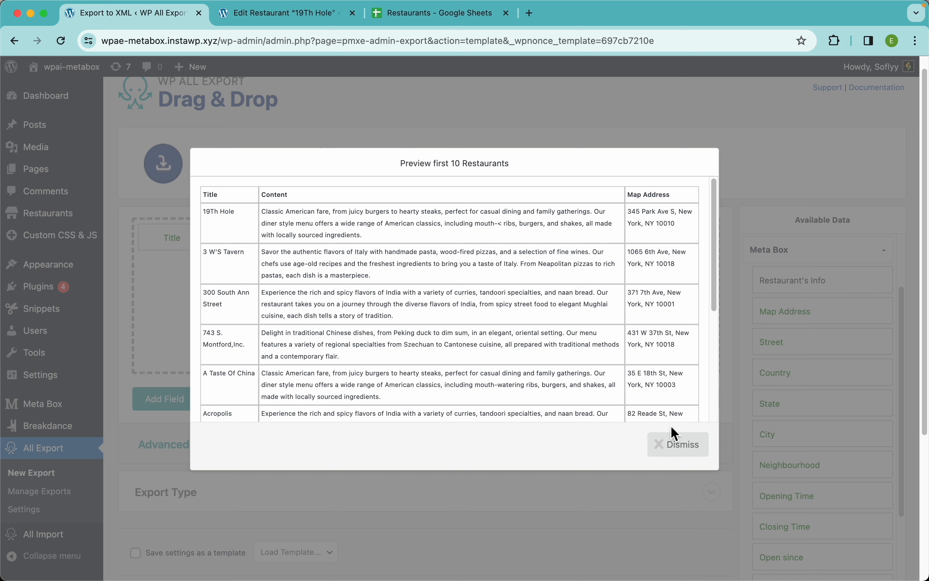
pyautogui.click(677, 444)
# Remove the Map Address field from the export layout and add the entire Restaurant's Info group of Meta Box fields instead.
pyautogui.moveTo(303, 241); pyautogui.dragTo(317, 198)
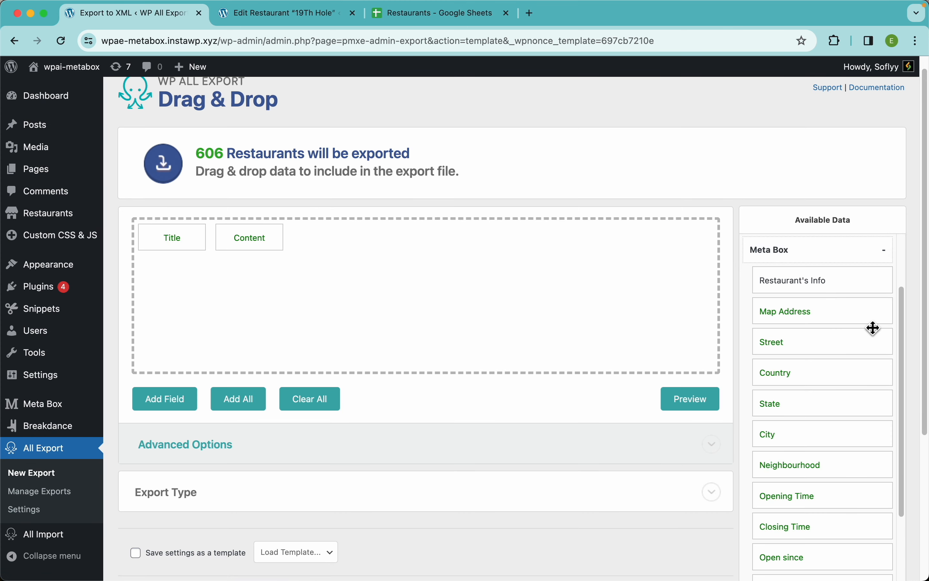
pyautogui.moveTo(800, 283); pyautogui.dragTo(604, 289)
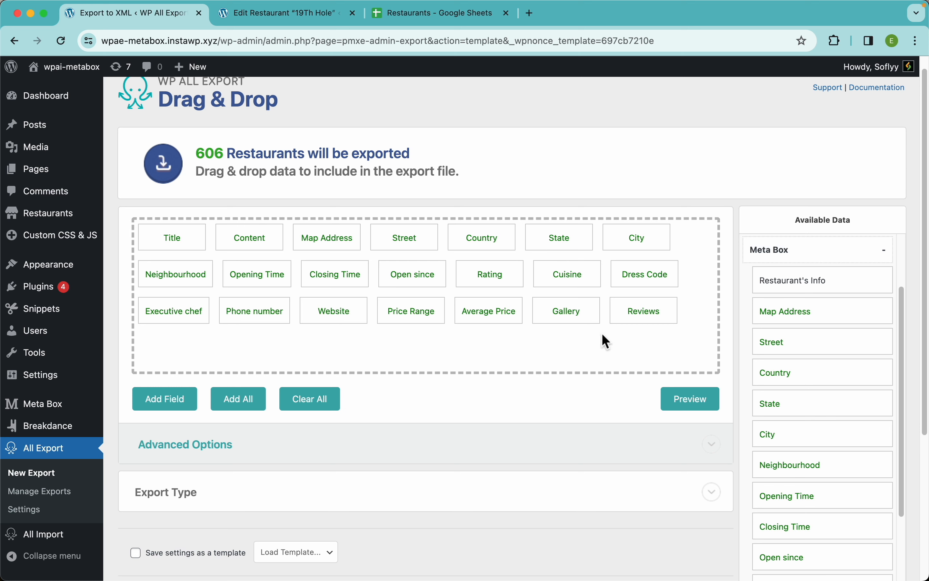
# Review the available Meta Box fields and compare them with the fields placed in the export layout.
pyautogui.scroll(-5, 829, 453)
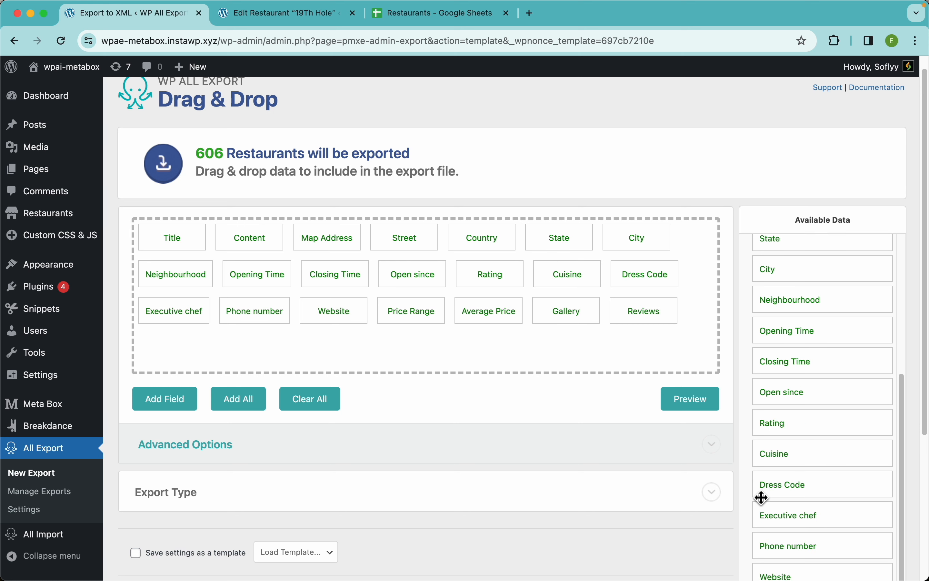
pyautogui.scroll(-4, 826, 462)
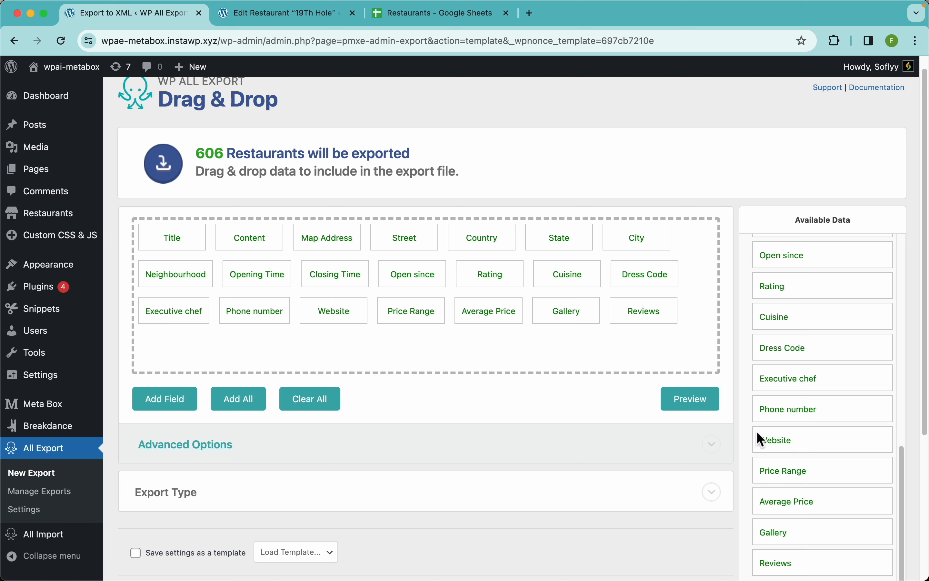
pyautogui.scroll(-3, 788, 415)
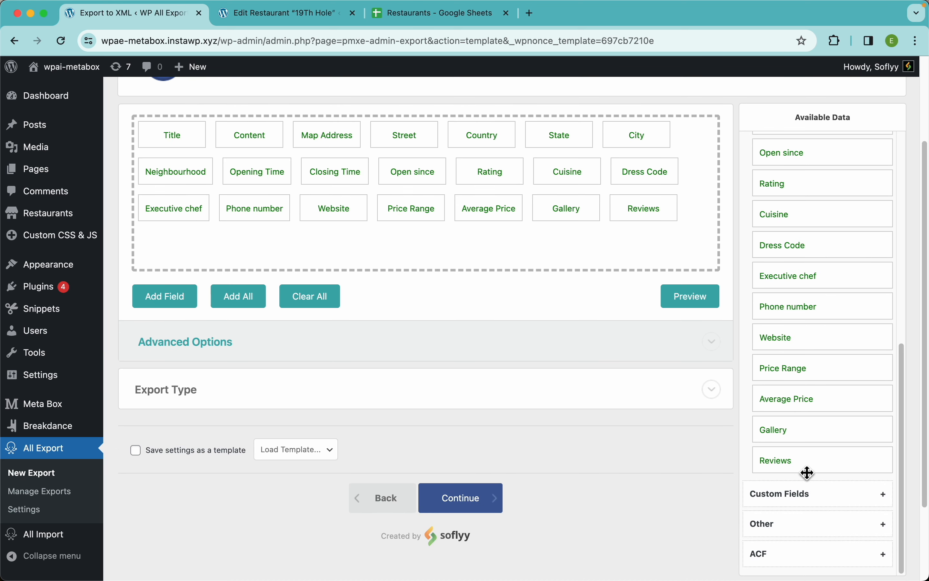
pyautogui.scroll(8, 799, 380)
pyautogui.scroll(-3, 829, 323)
pyautogui.scroll(-6, 853, 372)
pyautogui.scroll(8, 800, 415)
pyautogui.scroll(3, 620, 379)
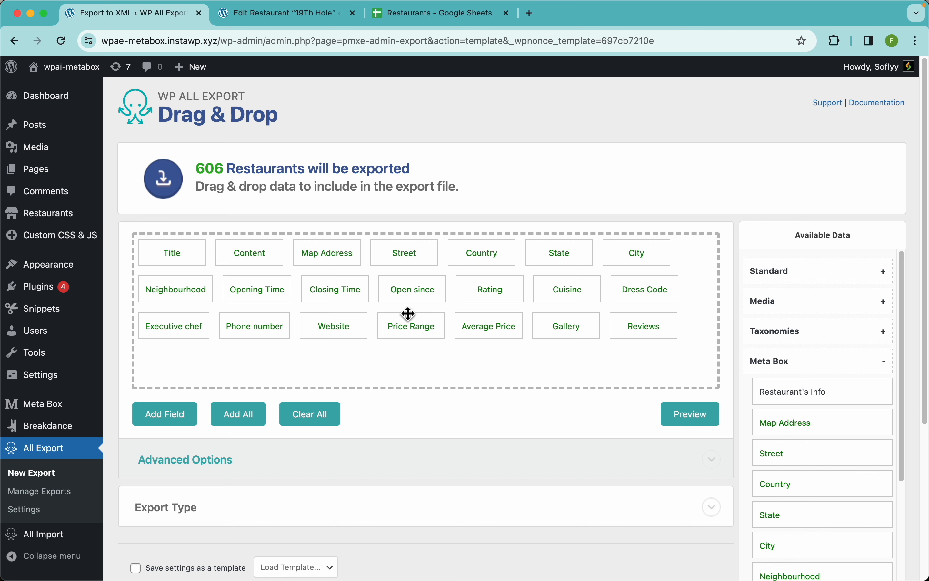
pyautogui.scroll(-5, 555, 424)
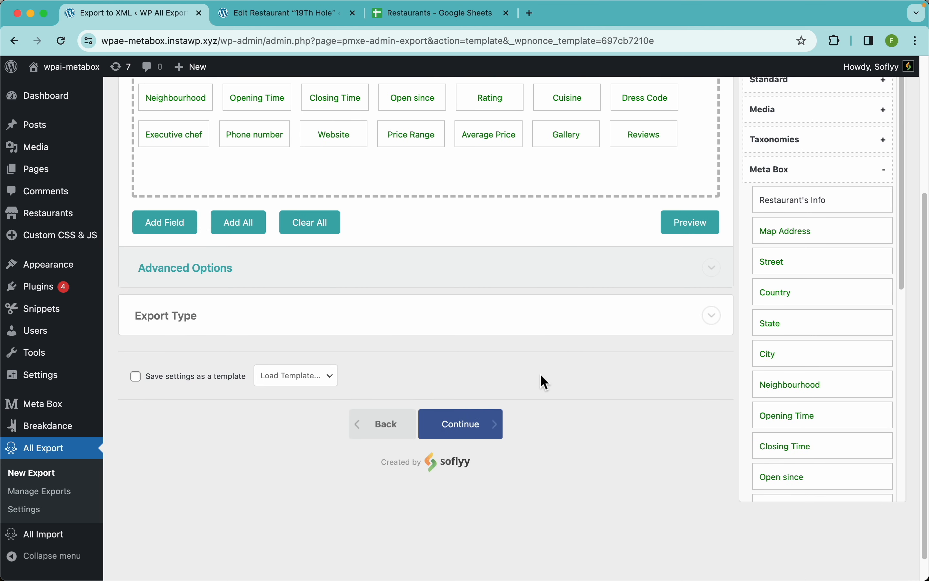
pyautogui.scroll(5, 541, 375)
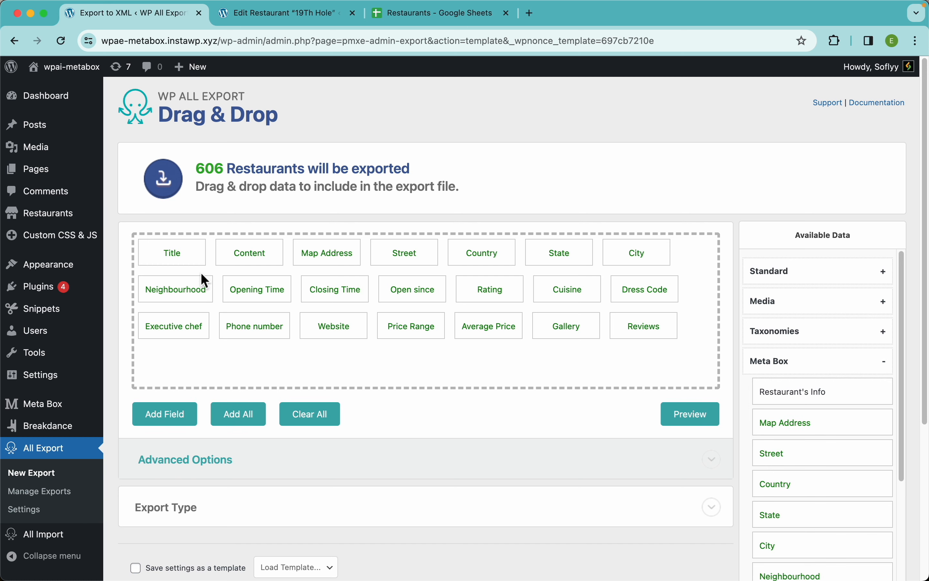
# Rename the Title column to Name and save the export field.
pyautogui.click(178, 265)
pyautogui.moveTo(248, 169); pyautogui.dragTo(192, 173)
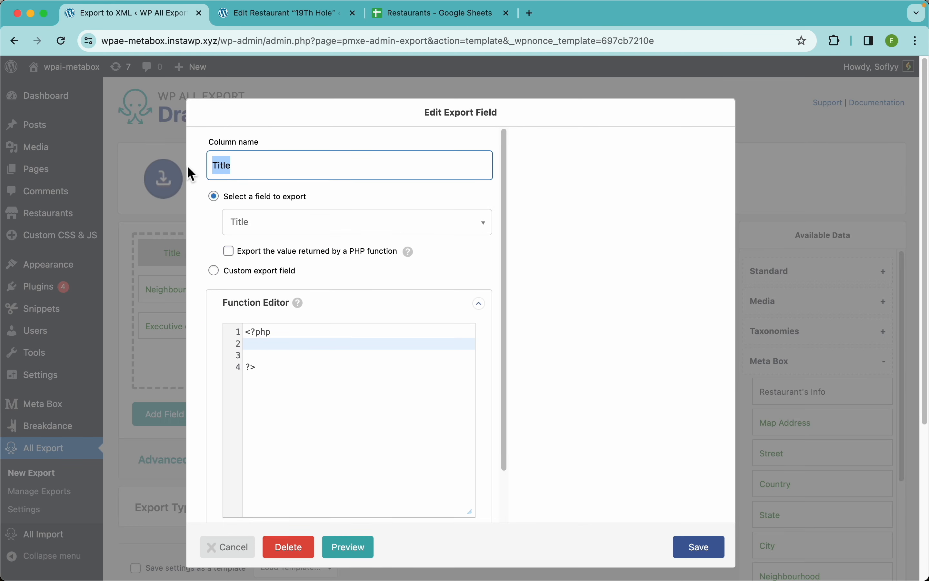
pyautogui.write('Na')
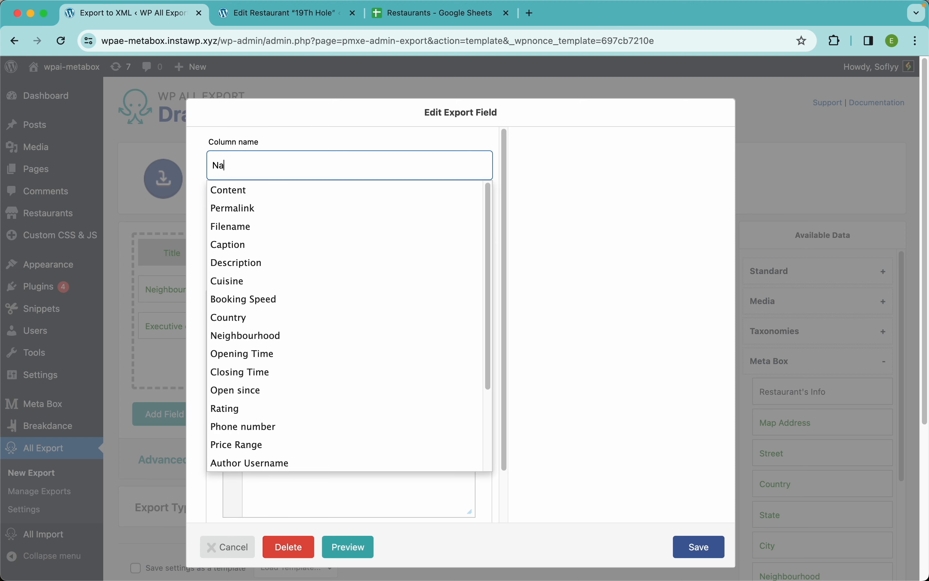
pyautogui.write('me')
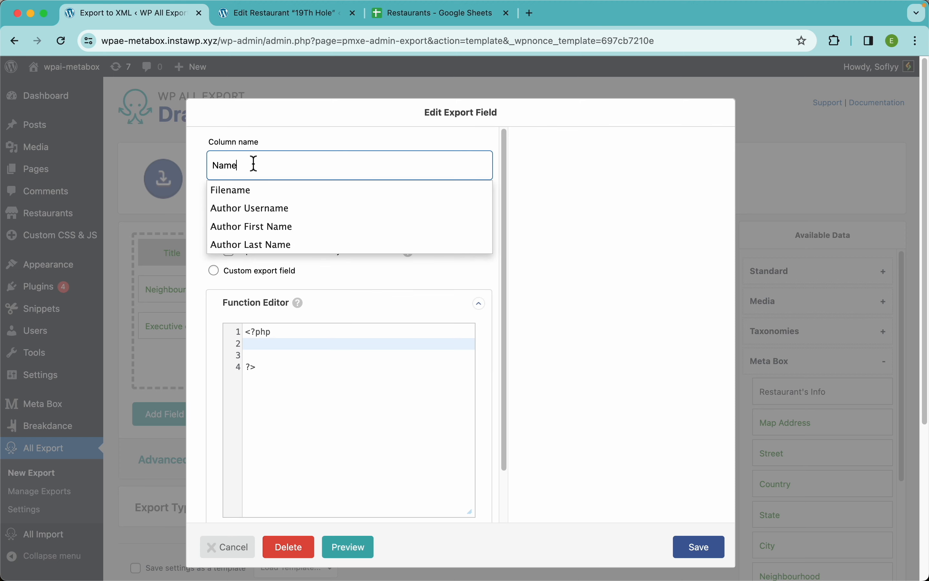
pyautogui.click(246, 135)
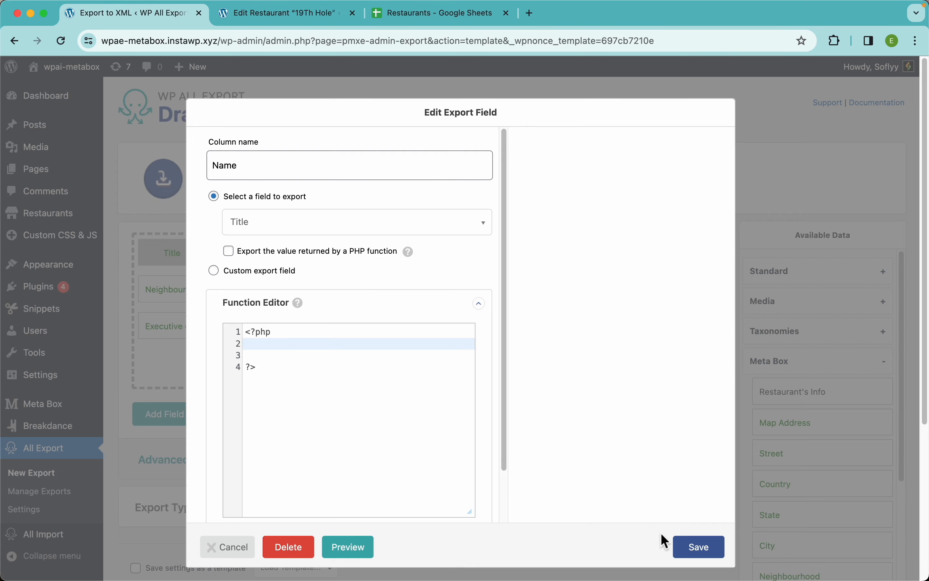
pyautogui.click(700, 547)
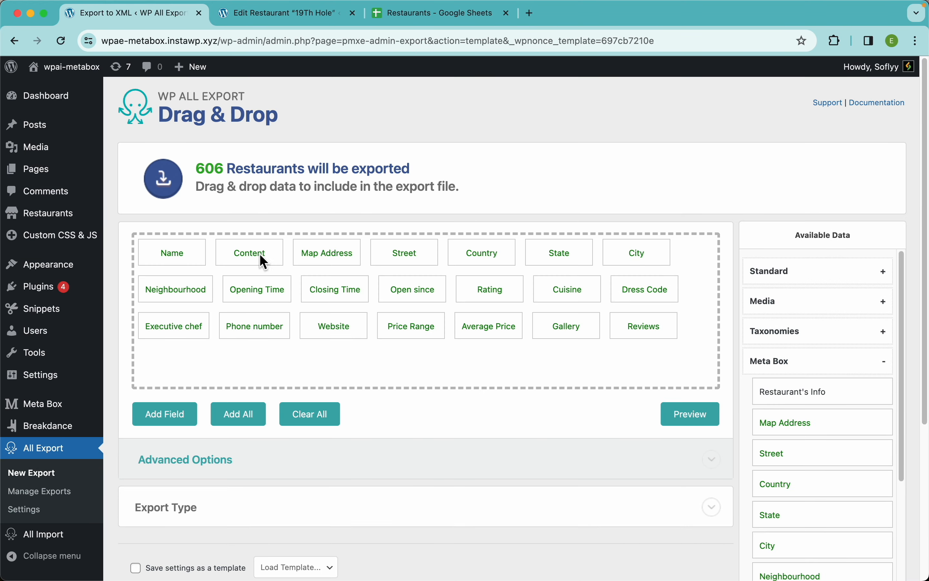
# Rename the Content column to Description, save the field, and check the column names in the export preview.
pyautogui.click(260, 257)
pyautogui.doubleClick(266, 169)
pyautogui.write('Des')
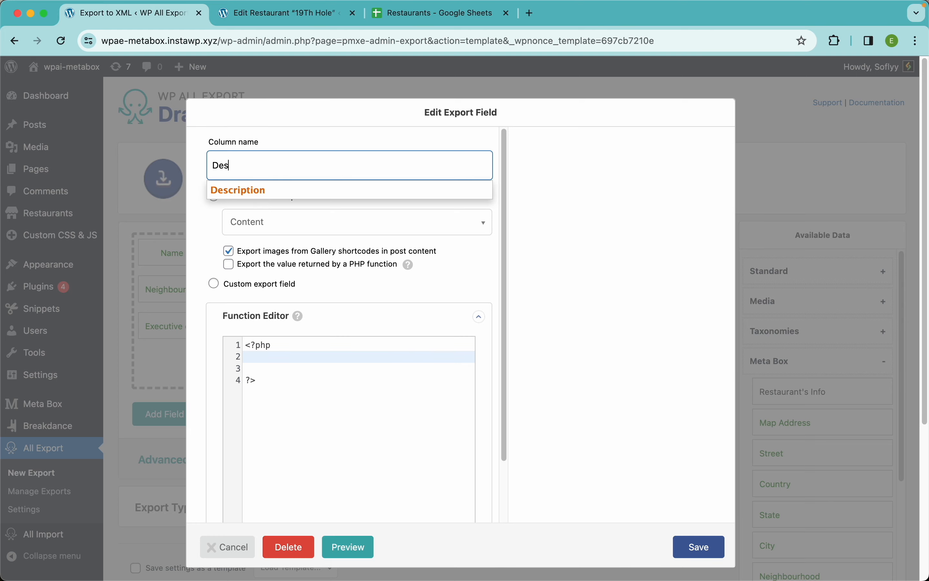
pyautogui.click(239, 189)
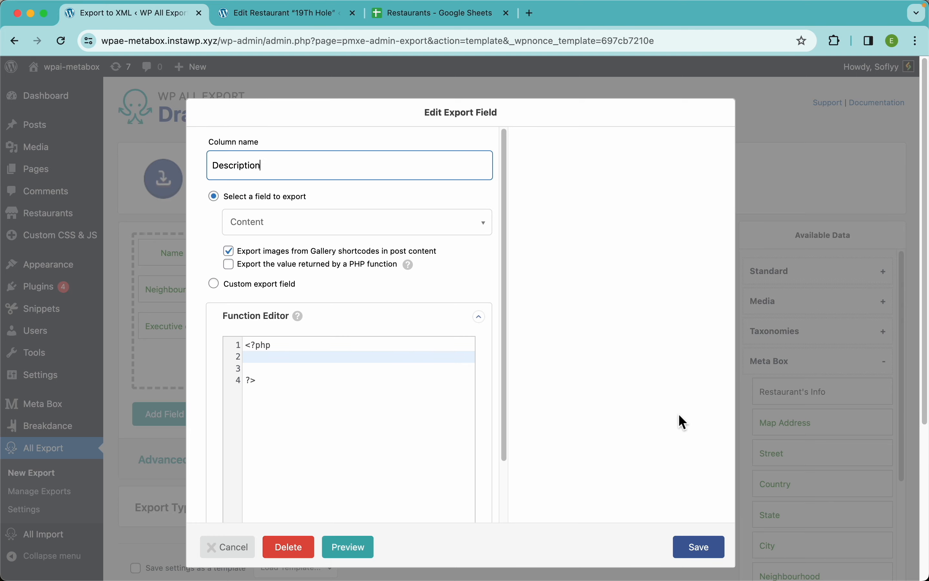
pyautogui.click(699, 547)
pyautogui.click(691, 417)
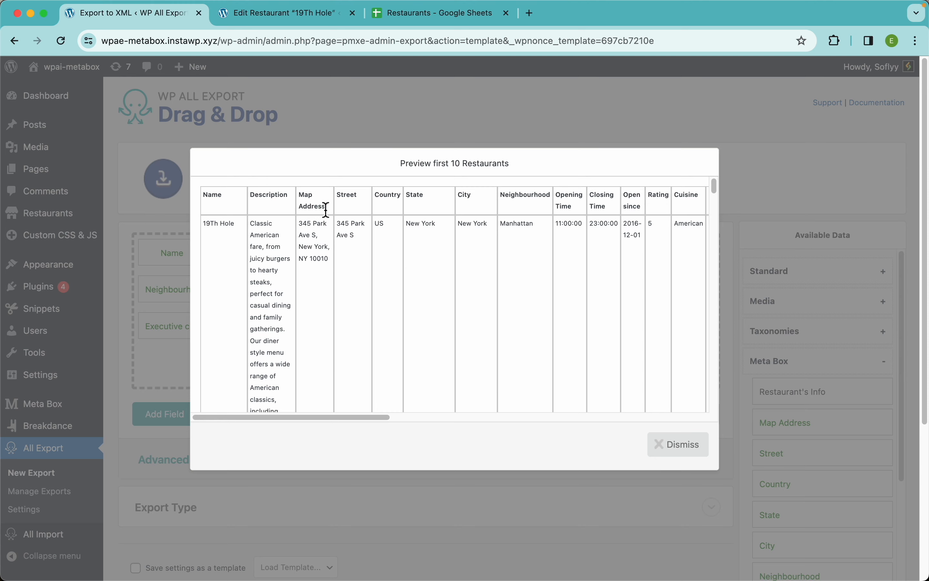
pyautogui.click(680, 448)
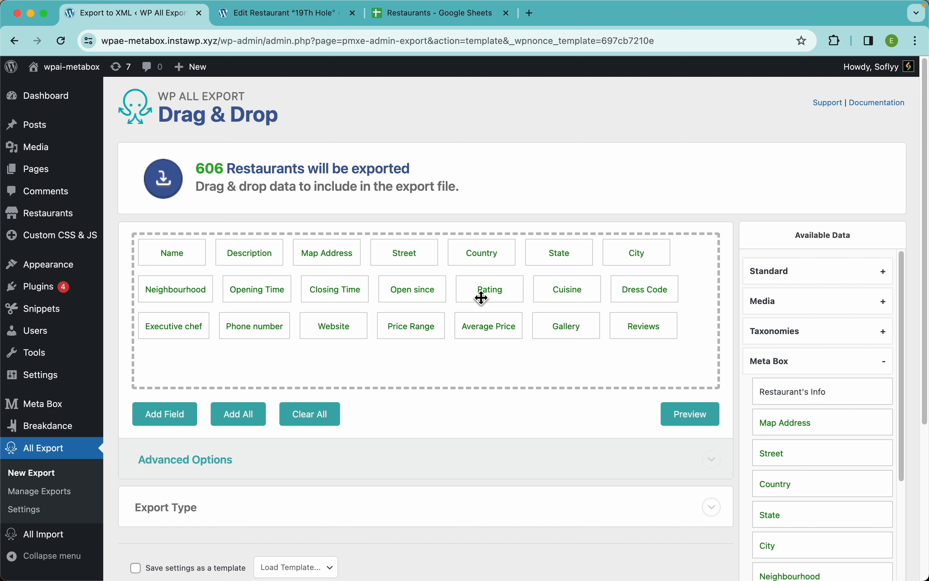
# Reorder the export layout so Cuisine, Rating and Gallery directly follow Description, and preview the new column order.
pyautogui.moveTo(574, 330); pyautogui.dragTo(346, 259)
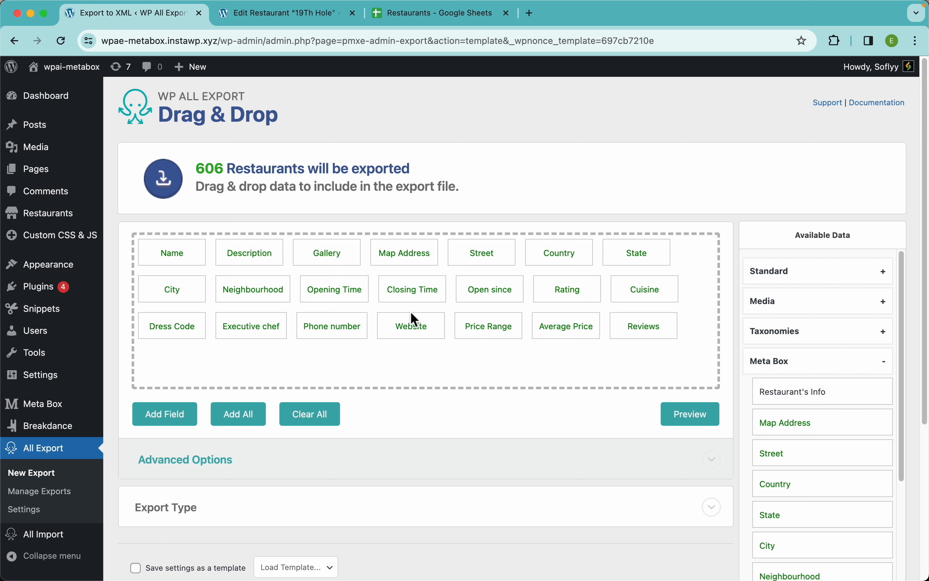
pyautogui.moveTo(628, 291); pyautogui.dragTo(366, 255)
pyautogui.moveTo(643, 300); pyautogui.dragTo(394, 257)
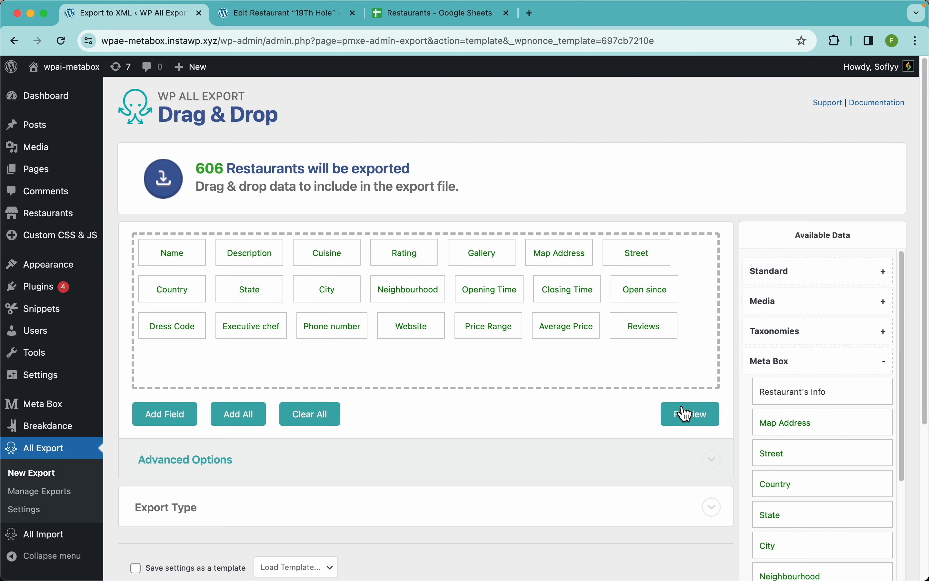
pyautogui.click(703, 415)
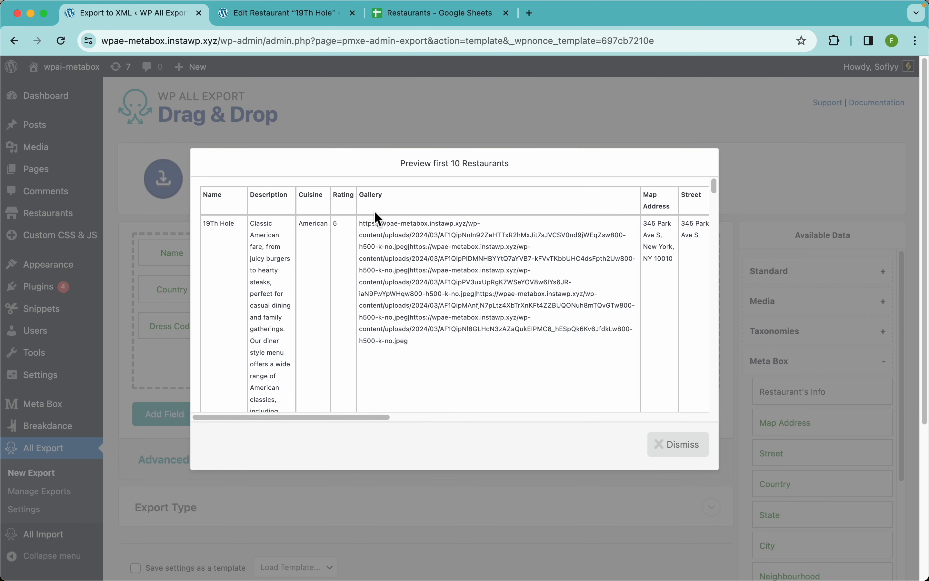
pyautogui.click(470, 116)
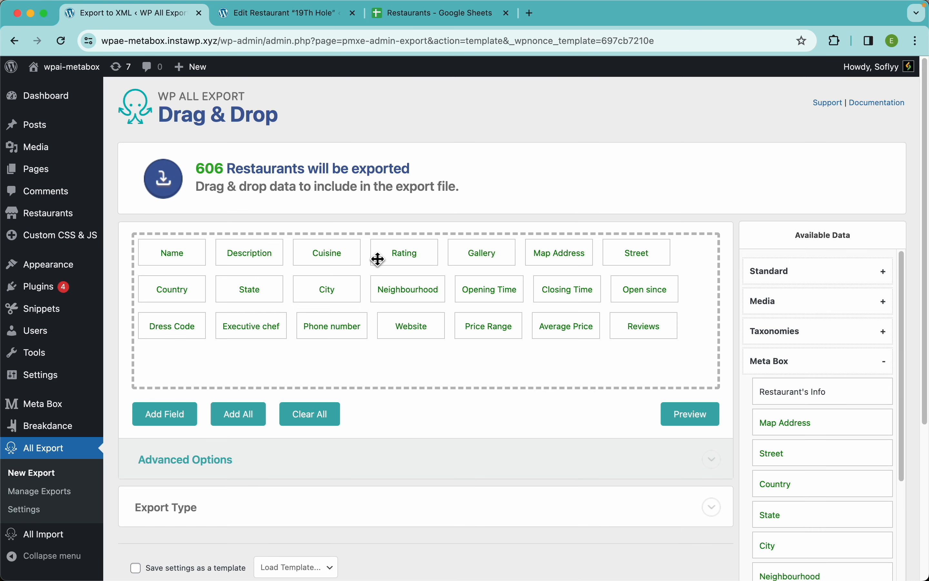
# Check the Rating field's settings without changing them and view the Rating column in the export preview.
pyautogui.click(413, 254)
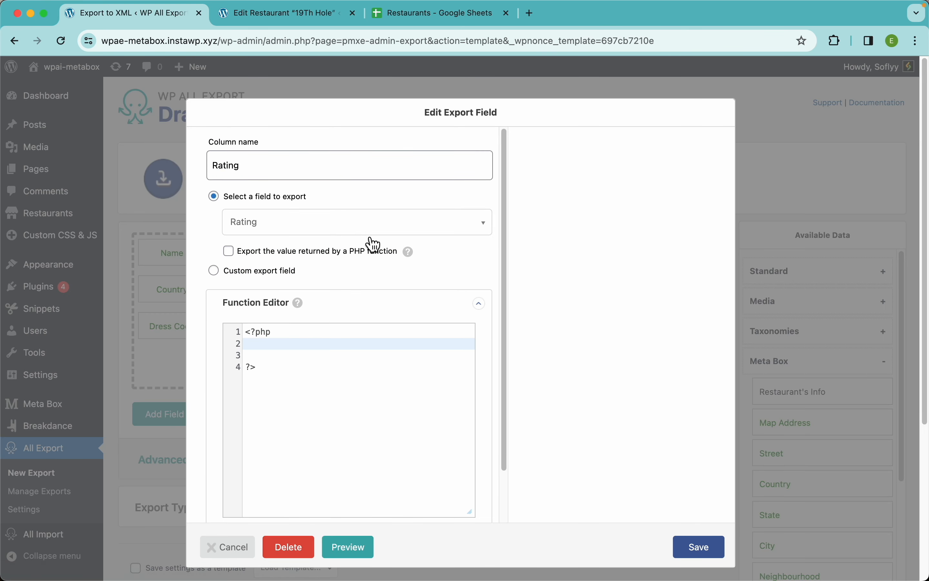
pyautogui.click(746, 171)
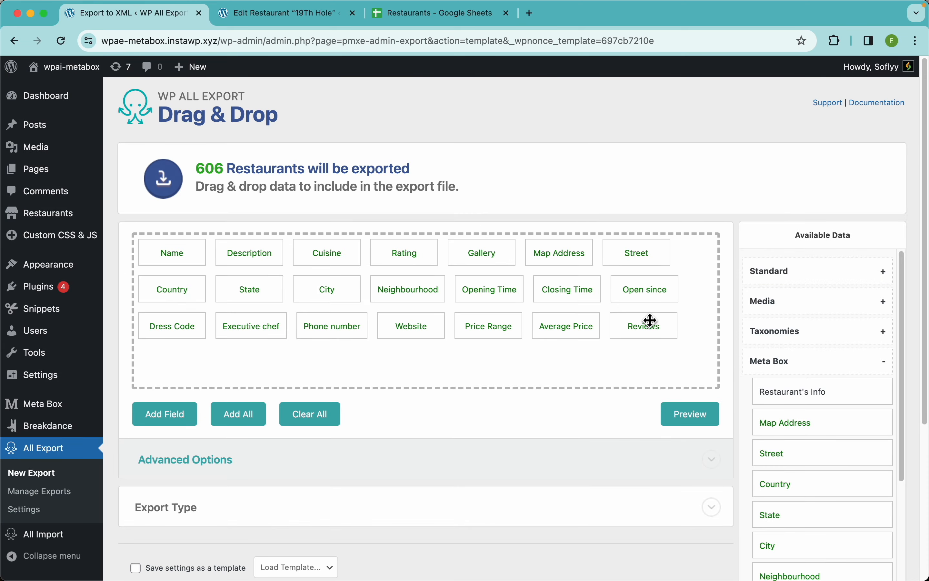
pyautogui.click(690, 416)
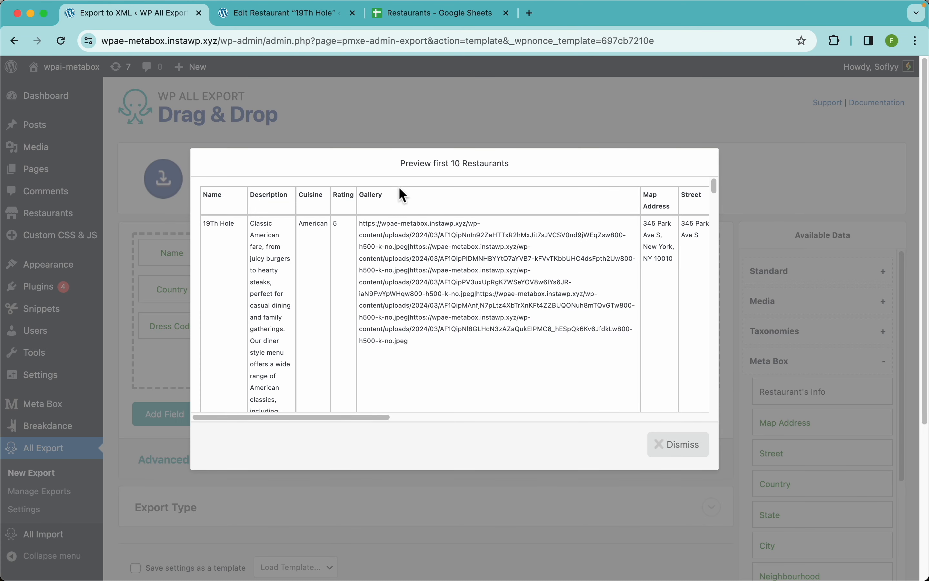
pyautogui.click(473, 123)
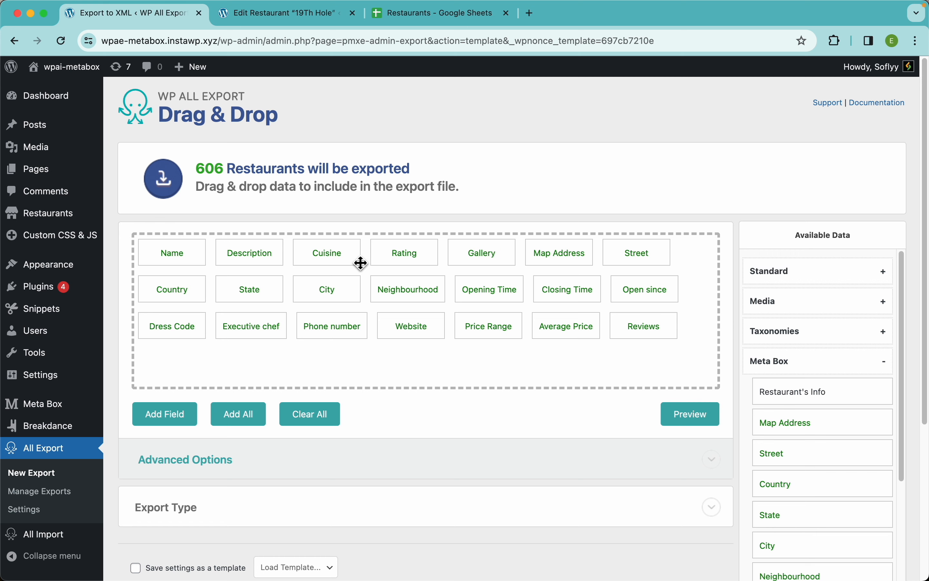
# Change the Rating column to a custom export field containing the Meta Box Rating value followed by "stars" ({Rating} stars).
pyautogui.click(412, 255)
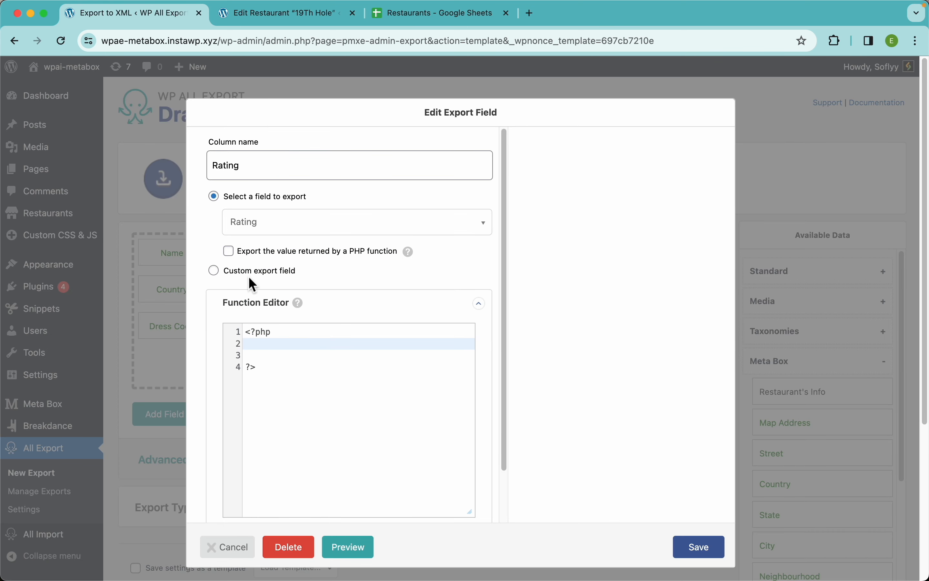
pyautogui.click(259, 270)
pyautogui.click(322, 258)
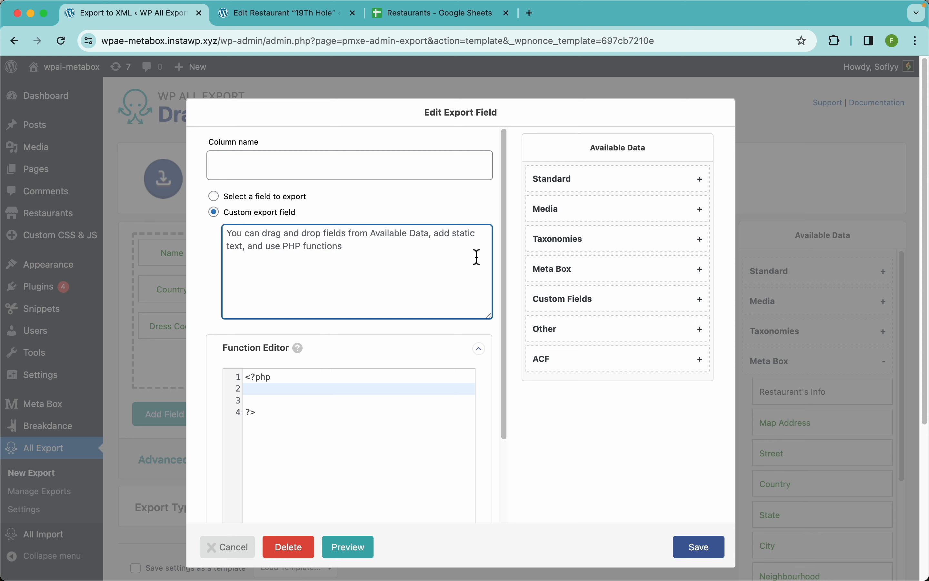
pyautogui.click(581, 274)
pyautogui.scroll(-5, 591, 384)
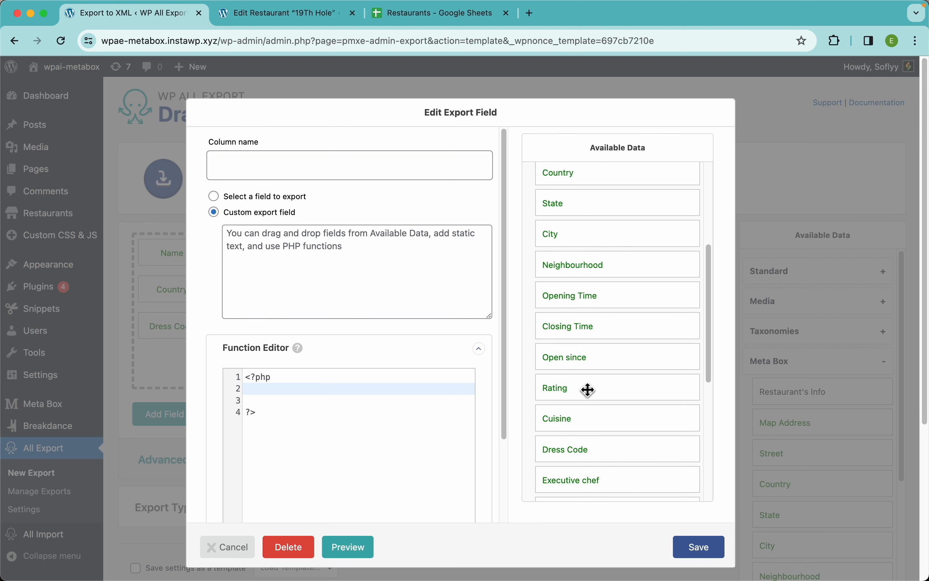
pyautogui.moveTo(571, 391); pyautogui.dragTo(384, 264)
pyautogui.click(384, 263)
pyautogui.write('st')
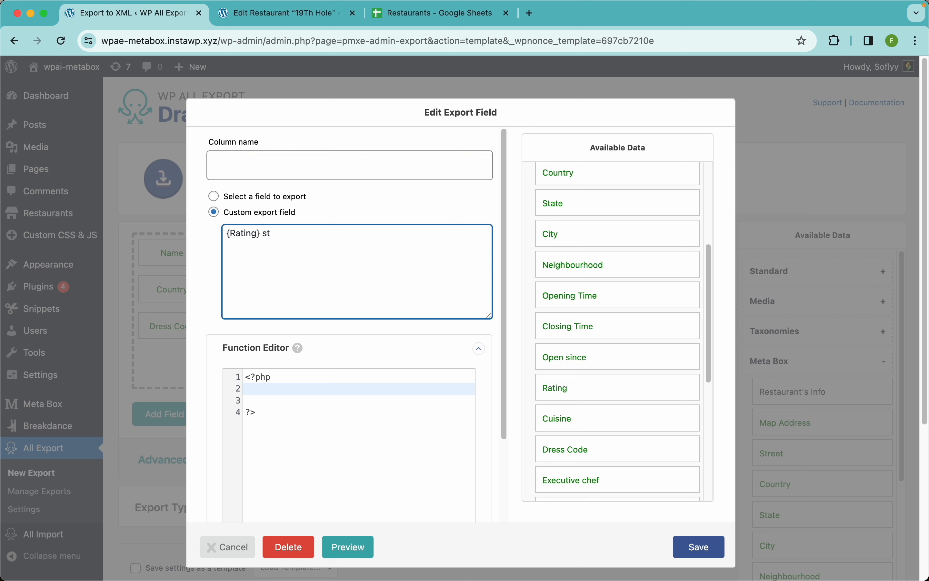
pyautogui.write('ars')
# Name the custom export column Rating and save the field.
pyautogui.click(343, 161)
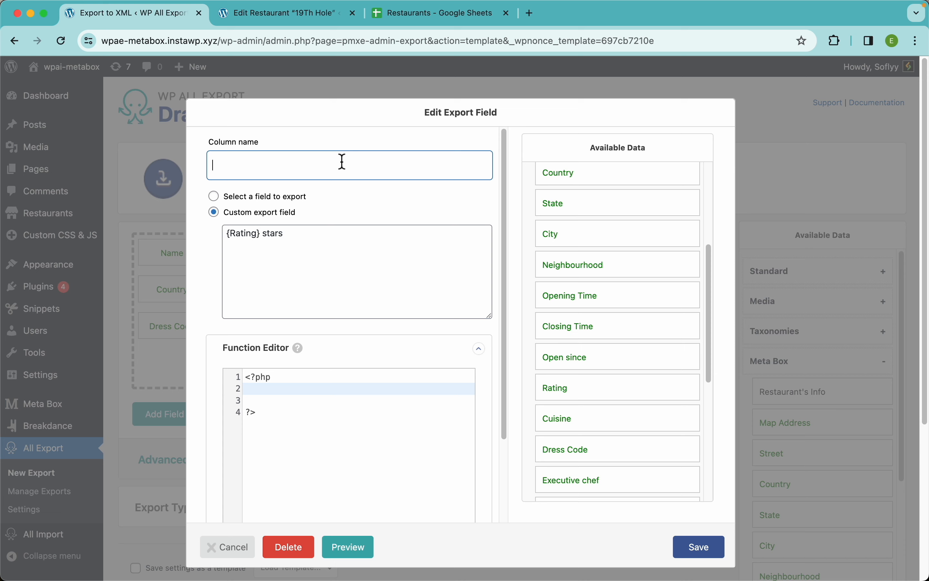
pyautogui.write('Rat')
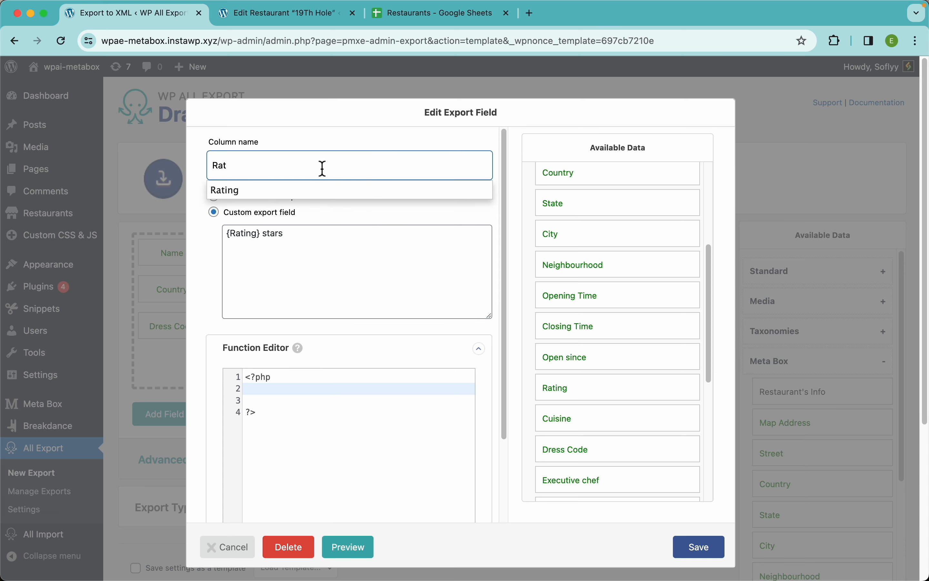
pyautogui.click(265, 199)
pyautogui.click(697, 548)
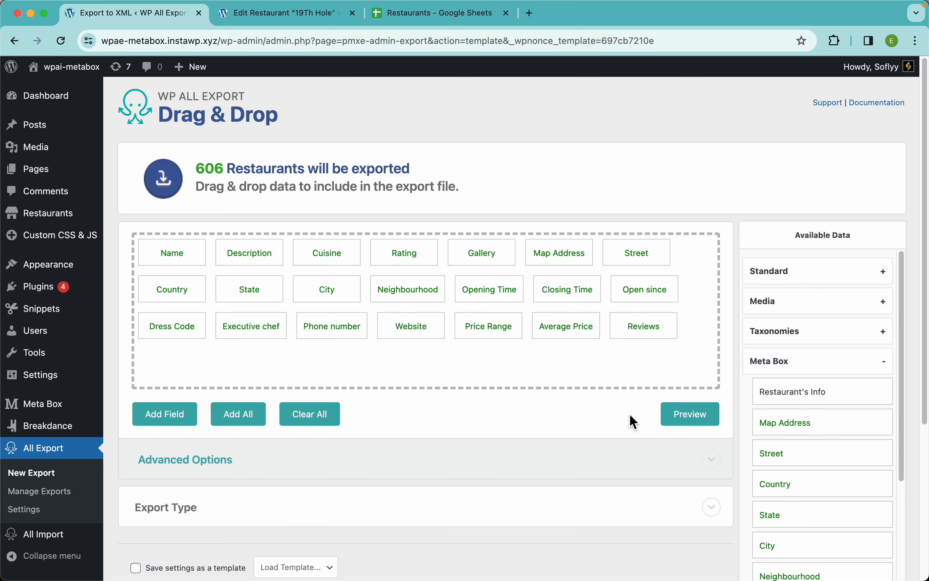
# Preview the export and check the Rating values across several restaurants, then close the preview.
pyautogui.click(692, 418)
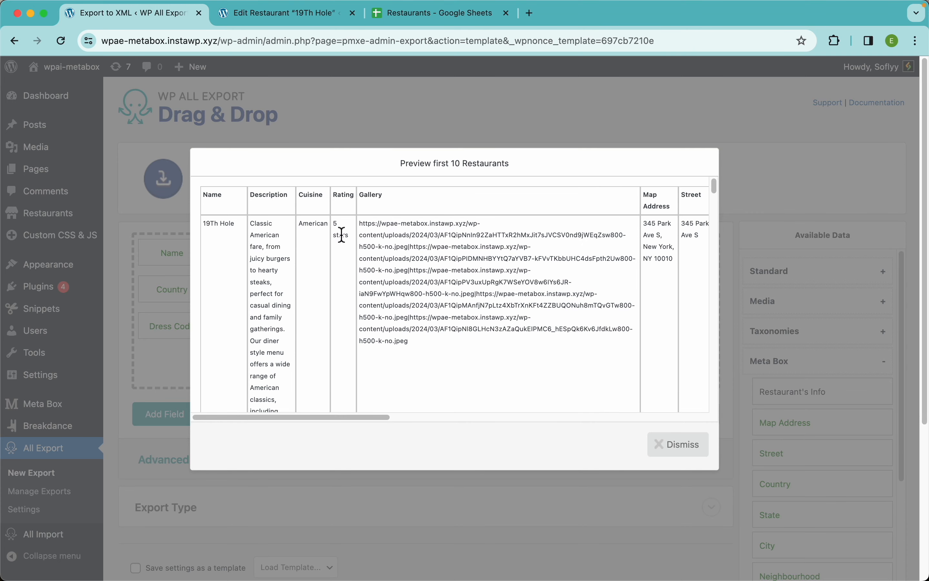
pyautogui.scroll(-10, 392, 337)
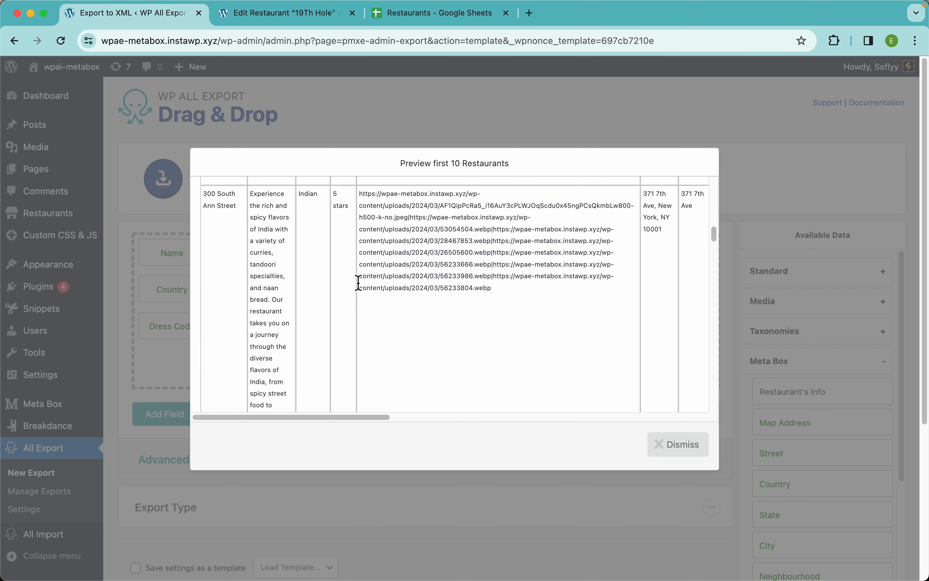
pyautogui.scroll(10, 475, 239)
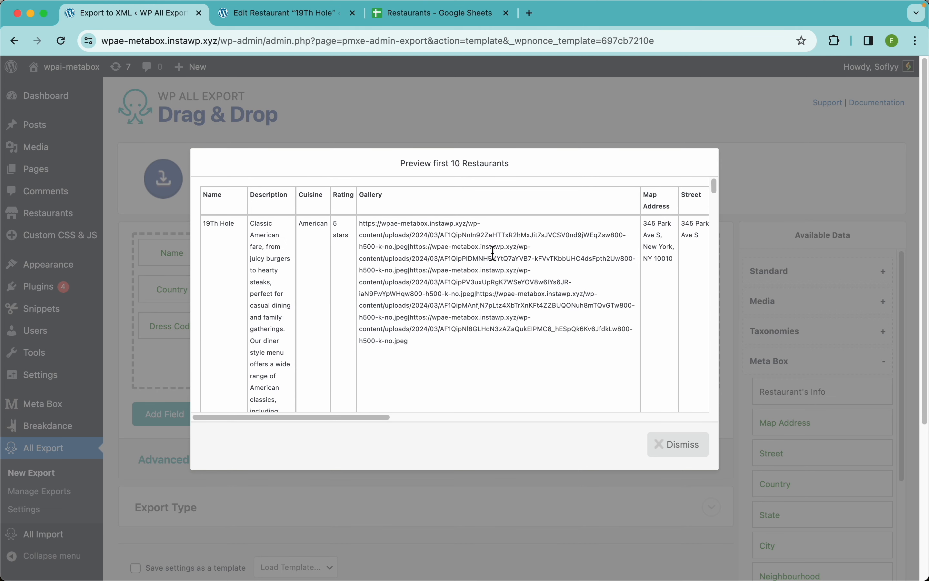
pyautogui.click(675, 442)
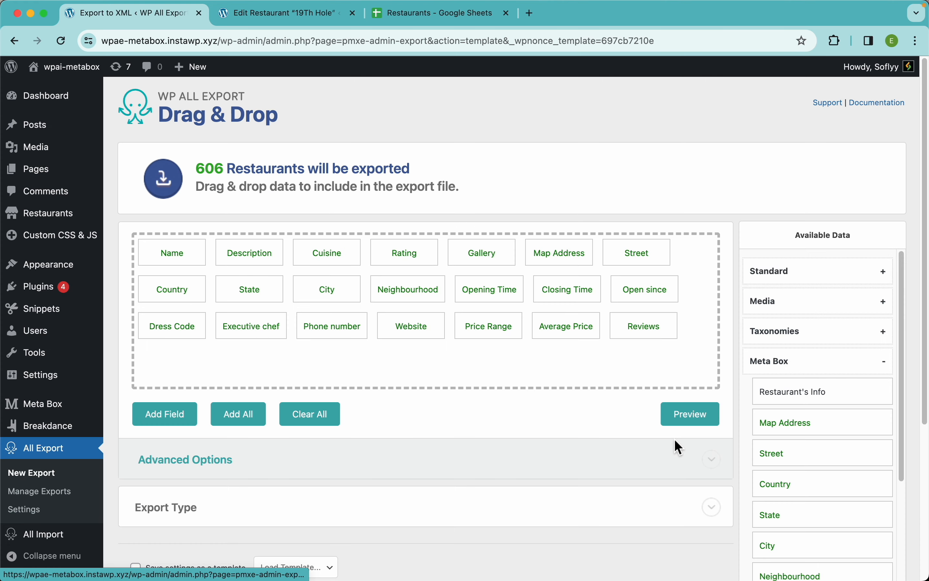
# Review the Value Format options of the Gallery field, keep Media URL, and close its settings with a save.
pyautogui.click(474, 259)
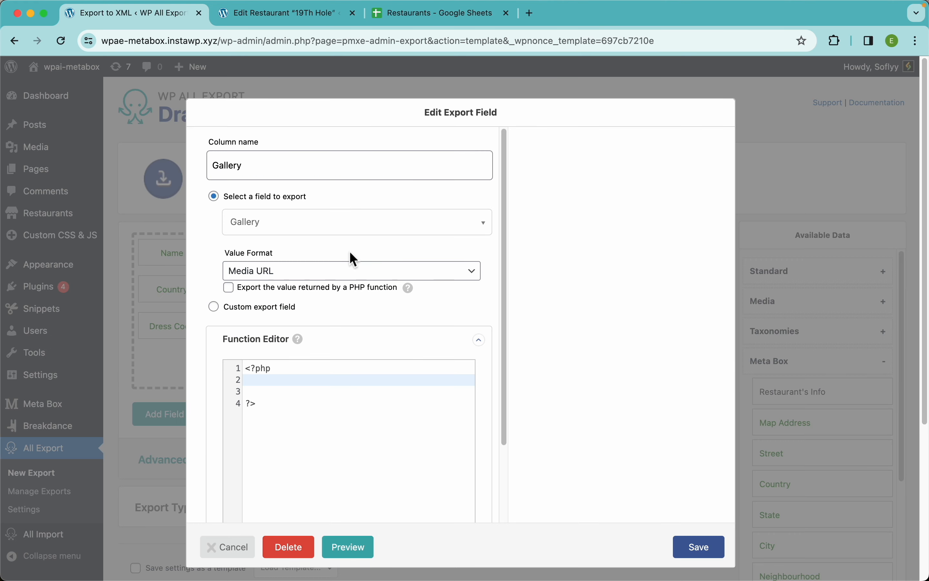
pyautogui.click(286, 269)
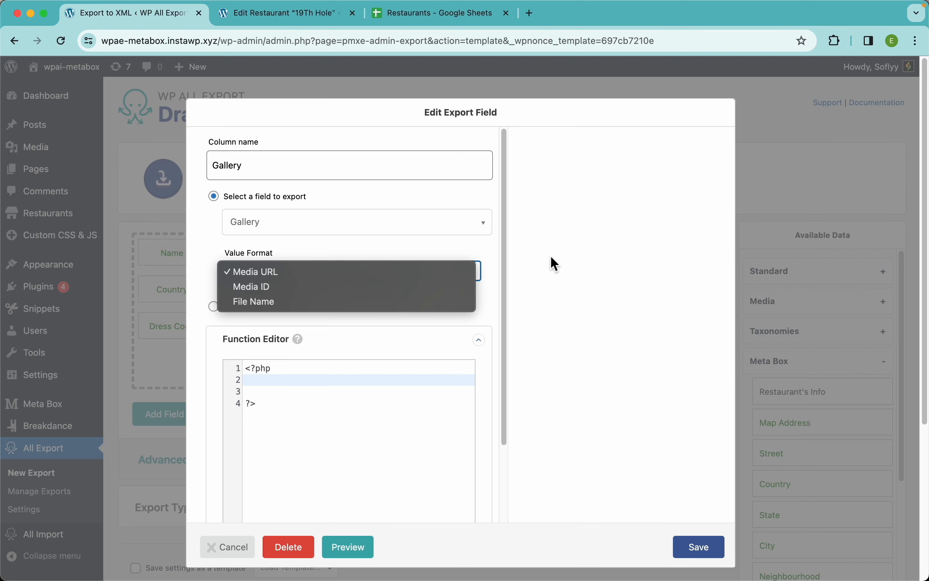
pyautogui.click(555, 264)
pyautogui.click(699, 547)
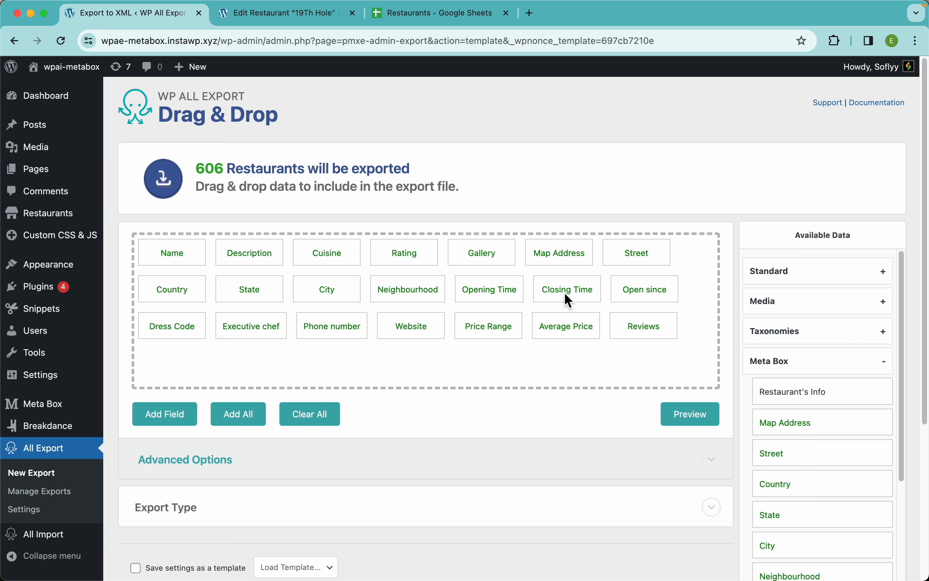
# Preview the export and examine how the Opening Time, Closing Time and Open since columns are formatted.
pyautogui.click(687, 414)
pyautogui.hscroll(10, 580, 232)
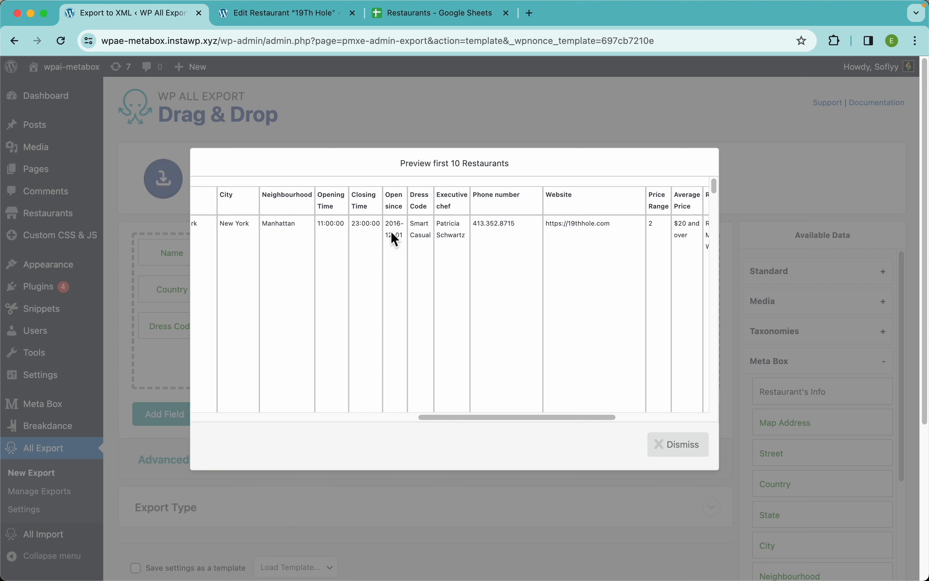
pyautogui.click(676, 446)
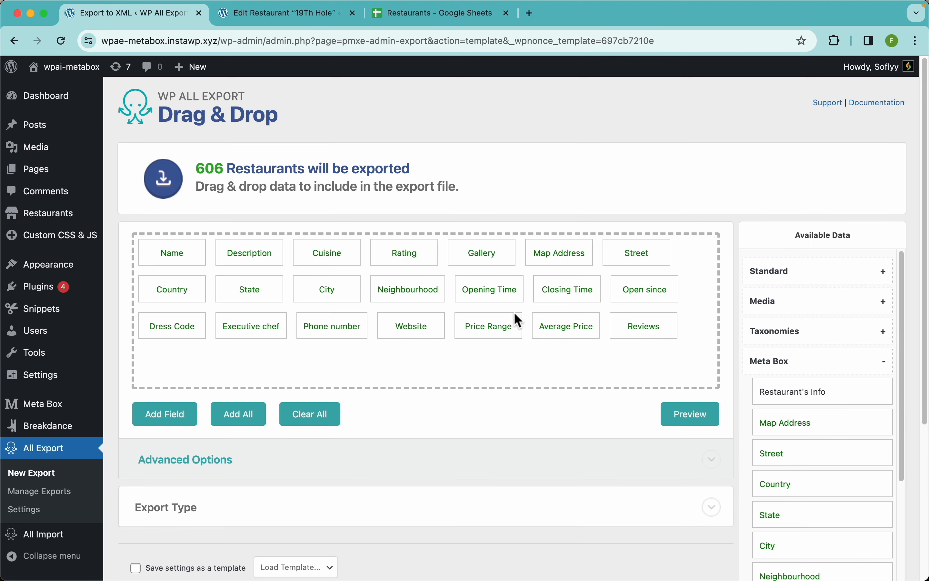
# Set the Opening Time field's date() format to "g A" and save the field.
pyautogui.click(480, 297)
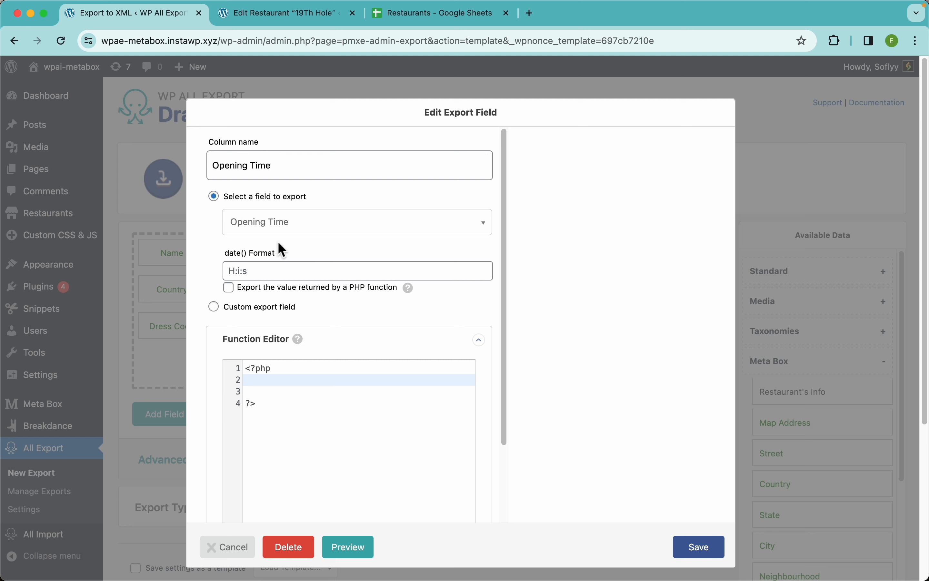
pyautogui.click(252, 276)
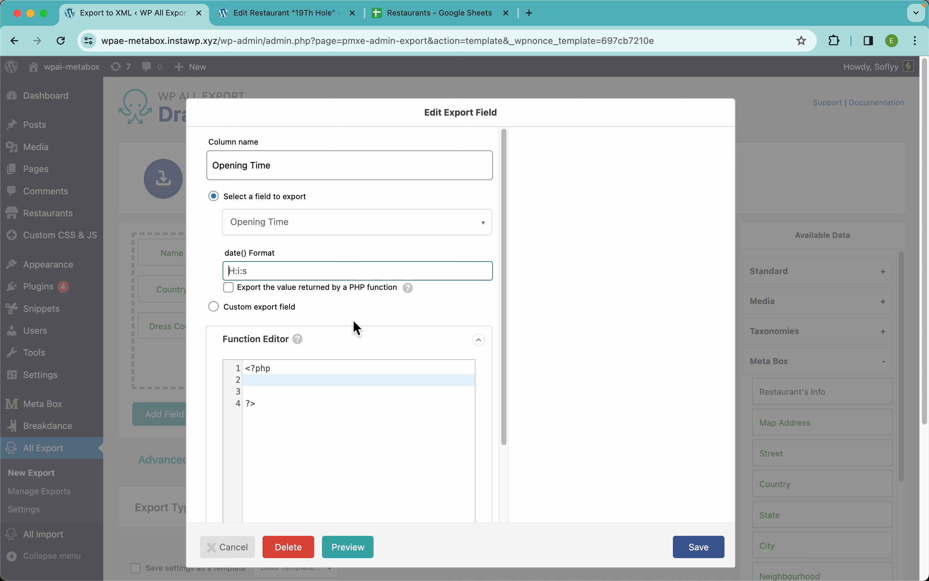
pyautogui.write('g A')
pyautogui.click(712, 546)
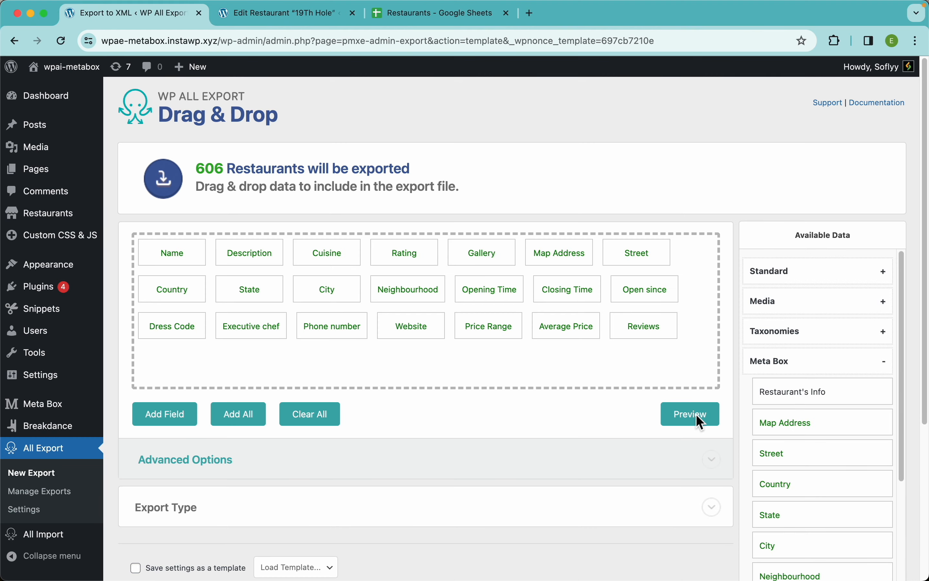
# Preview the export and compare the Opening Time format with the Closing Time column.
pyautogui.click(696, 415)
pyautogui.hscroll(10, 605, 252)
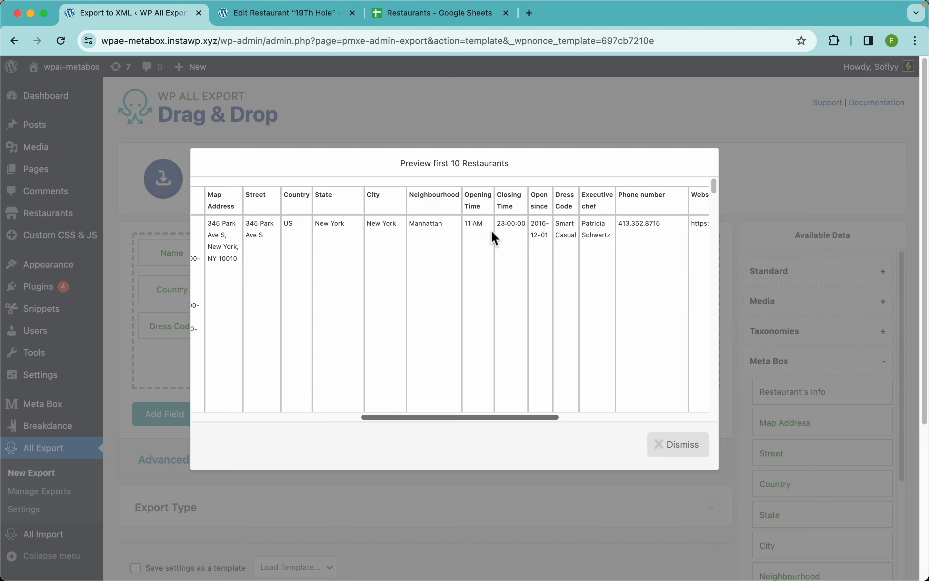
pyautogui.scroll(5, 492, 230)
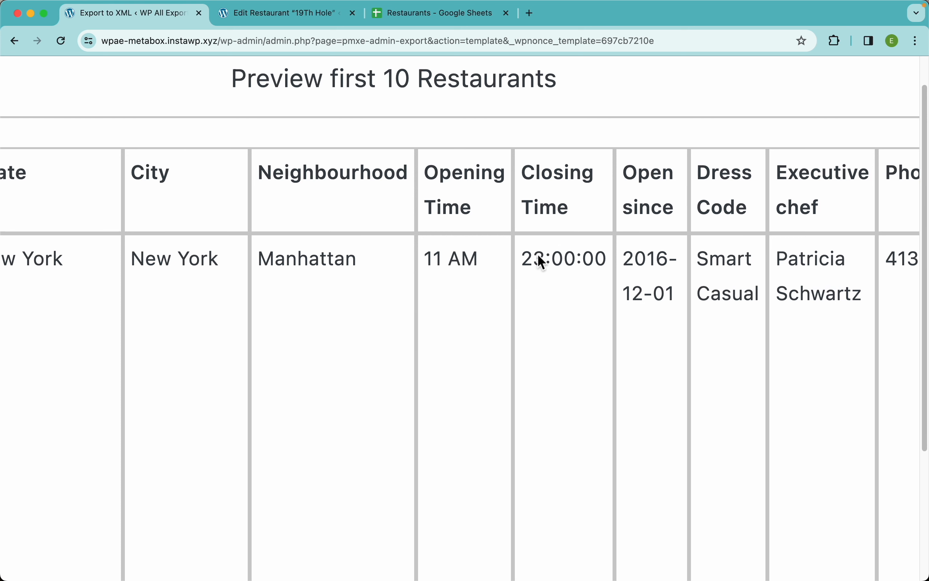
pyautogui.press('super+0')
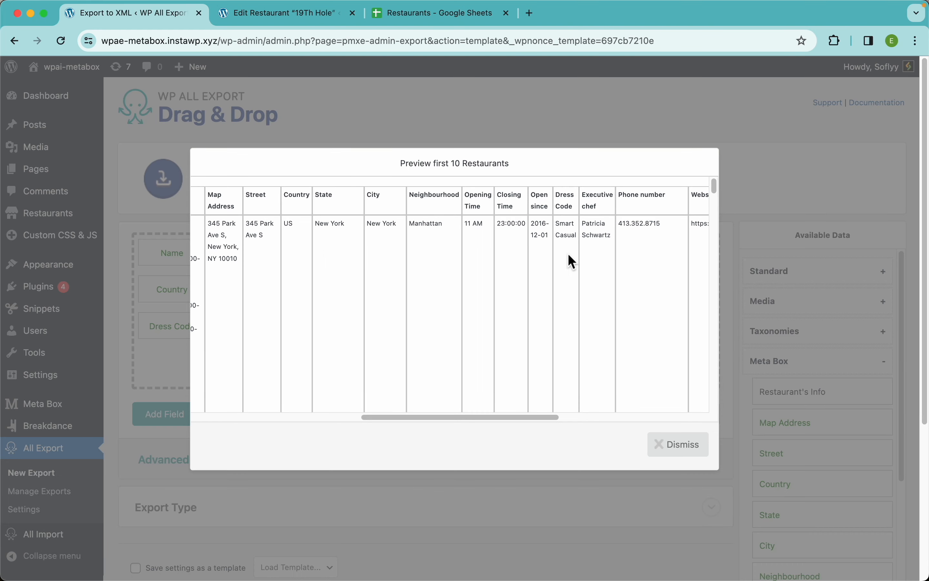
pyautogui.click(690, 446)
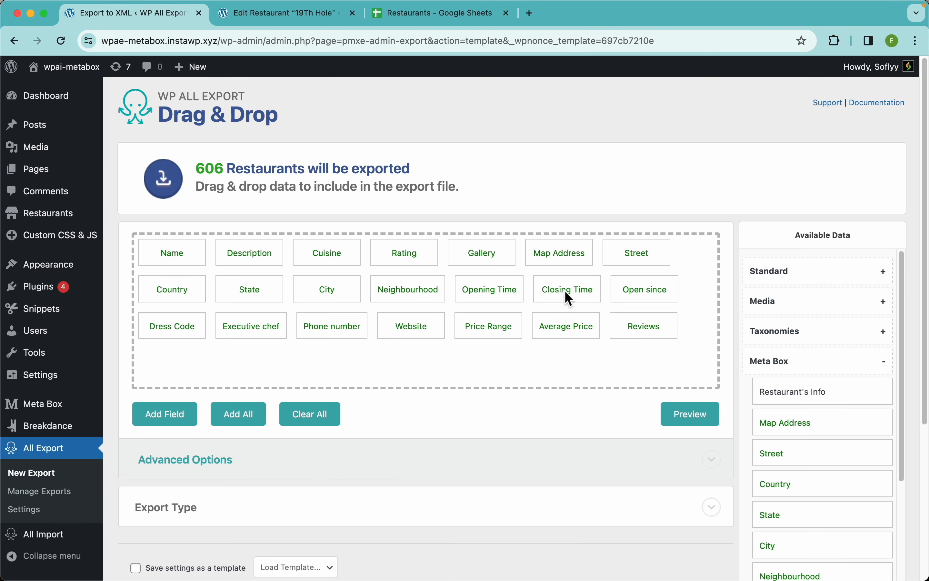
# Set the Closing Time field's date() format to "g A" and save the field.
pyautogui.click(570, 299)
pyautogui.click(272, 268)
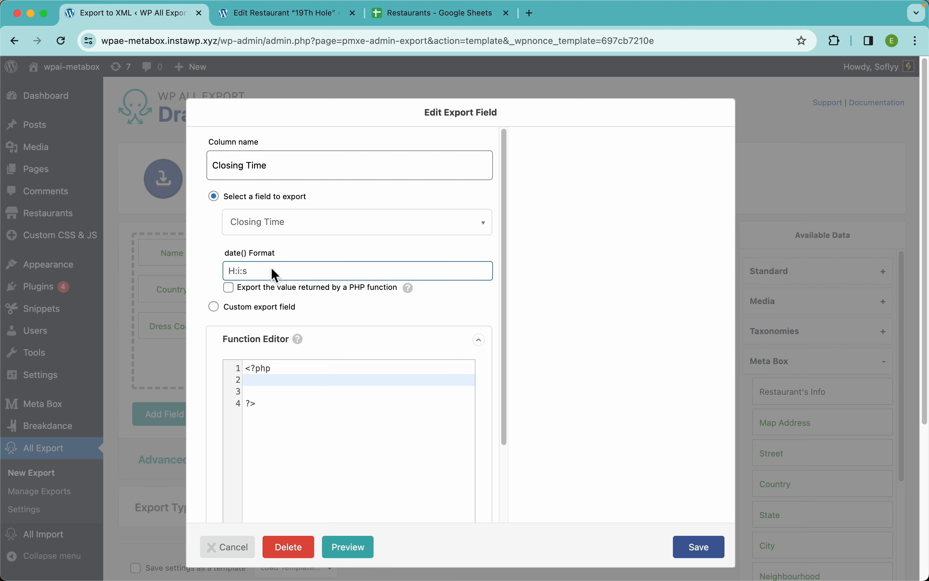
pyautogui.write('g A')
pyautogui.click(700, 547)
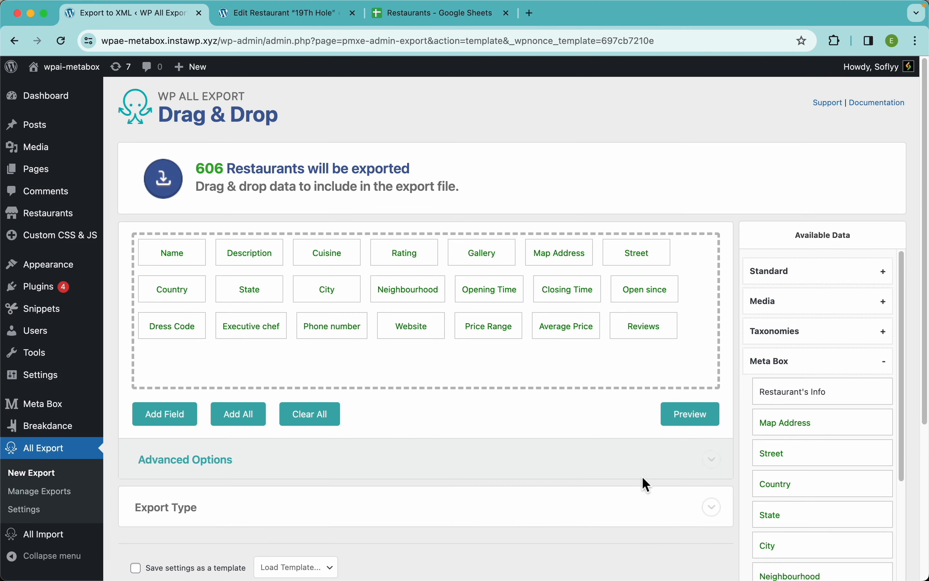
# Preview the export and check the Closing Time format and the Open since date.
pyautogui.click(688, 425)
pyautogui.hscroll(5, 613, 222)
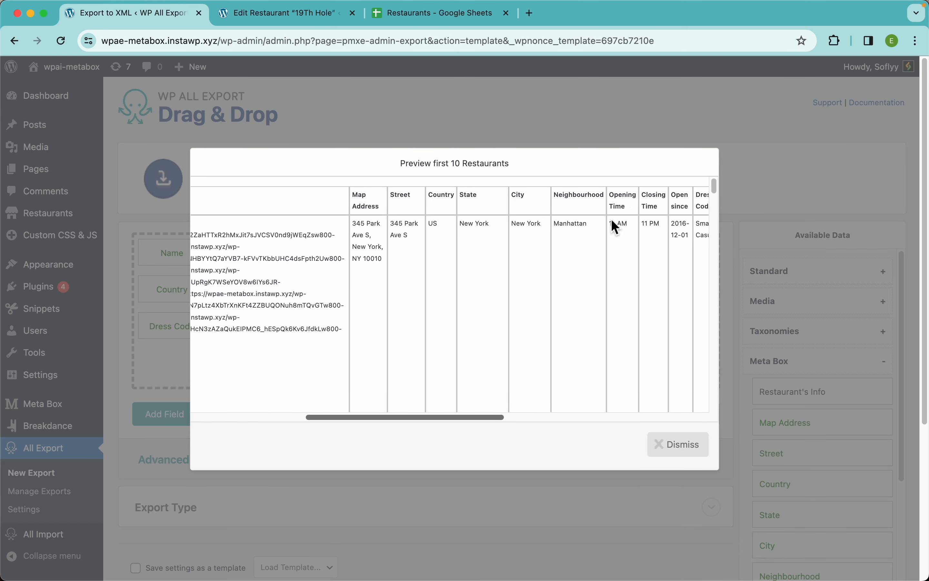
pyautogui.hscroll(3, 613, 225)
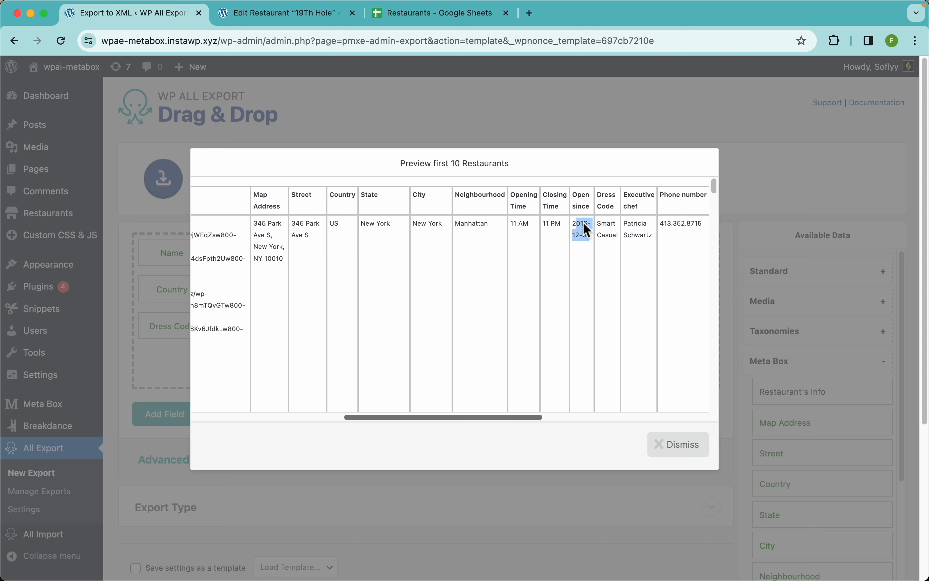
pyautogui.click(683, 445)
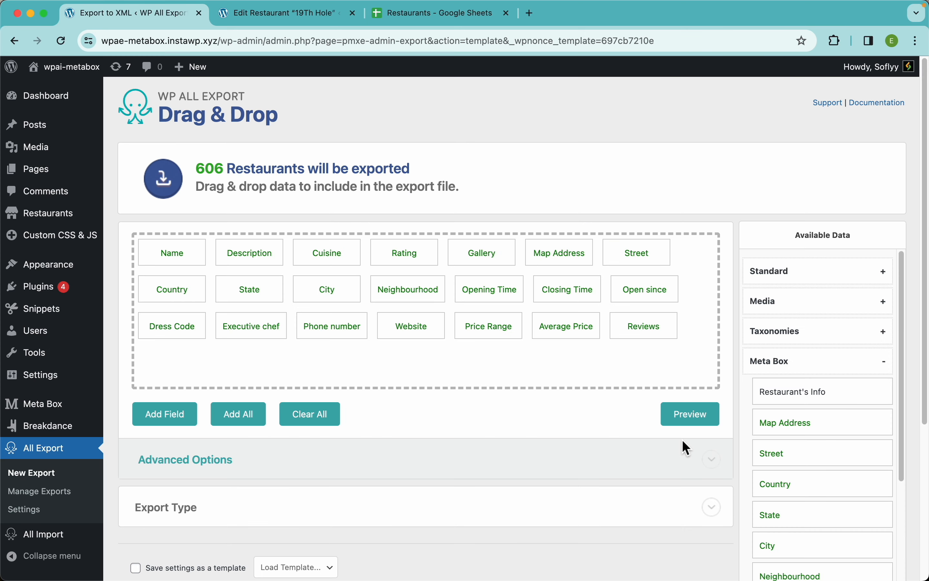
# Set the Open since field's date() format to "D, F j Y" and save the field.
pyautogui.click(643, 294)
pyautogui.click(249, 291)
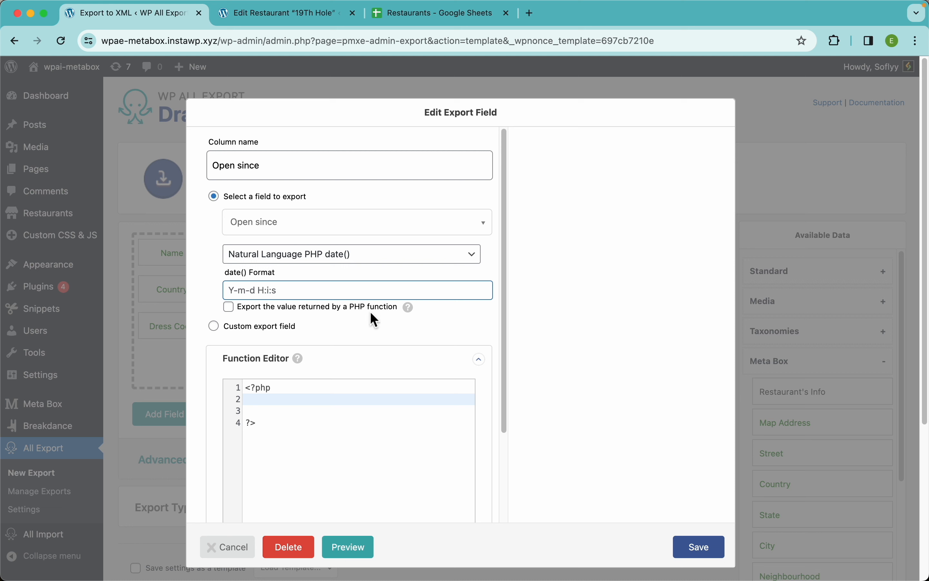
pyautogui.write('D, F j Y')
pyautogui.click(699, 547)
# Preview the export and inspect the Open since column's date format alongside the opening and closing times.
pyautogui.click(681, 410)
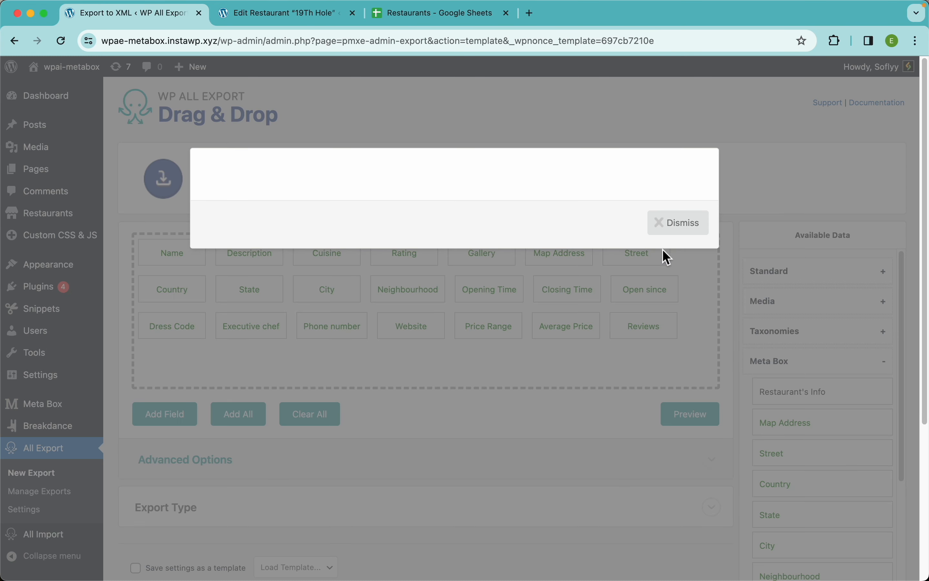
pyautogui.hscroll(10, 679, 249)
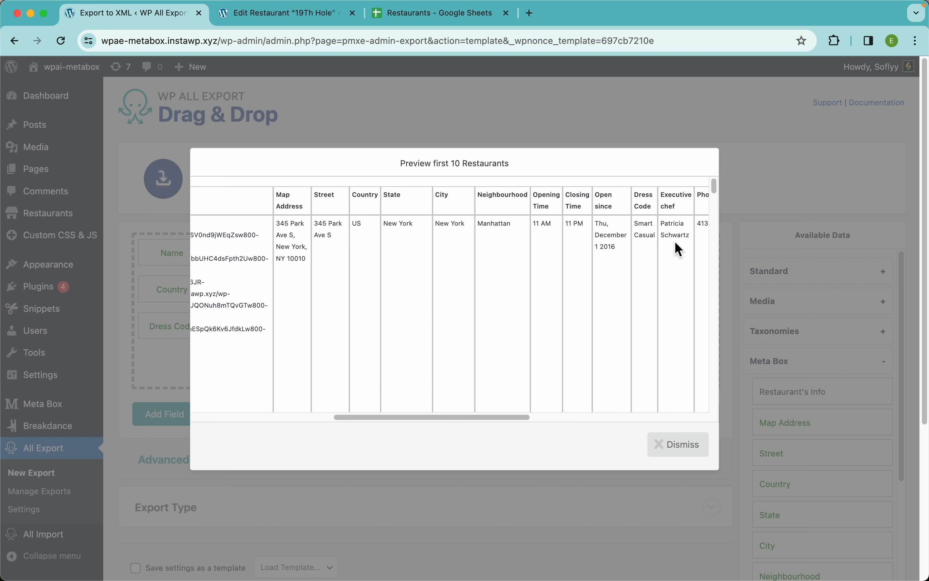
pyautogui.scroll(10, 596, 235)
pyautogui.scroll(5, 612, 233)
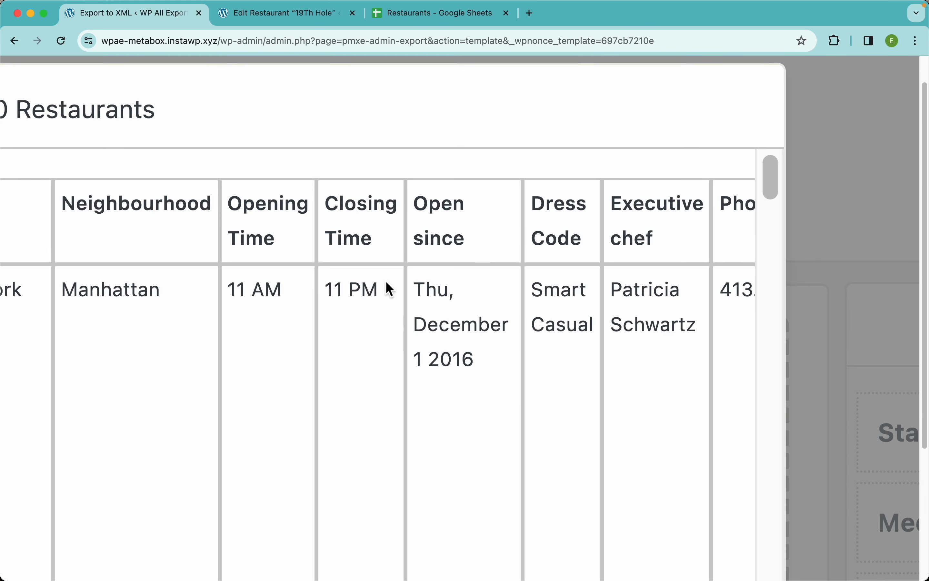
pyautogui.scroll(-10, 465, 267)
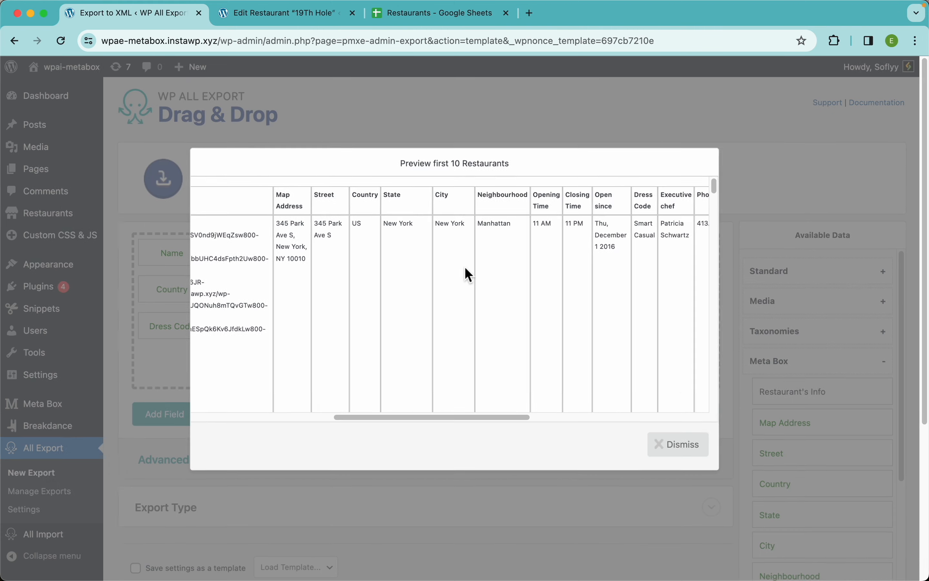
pyautogui.click(667, 440)
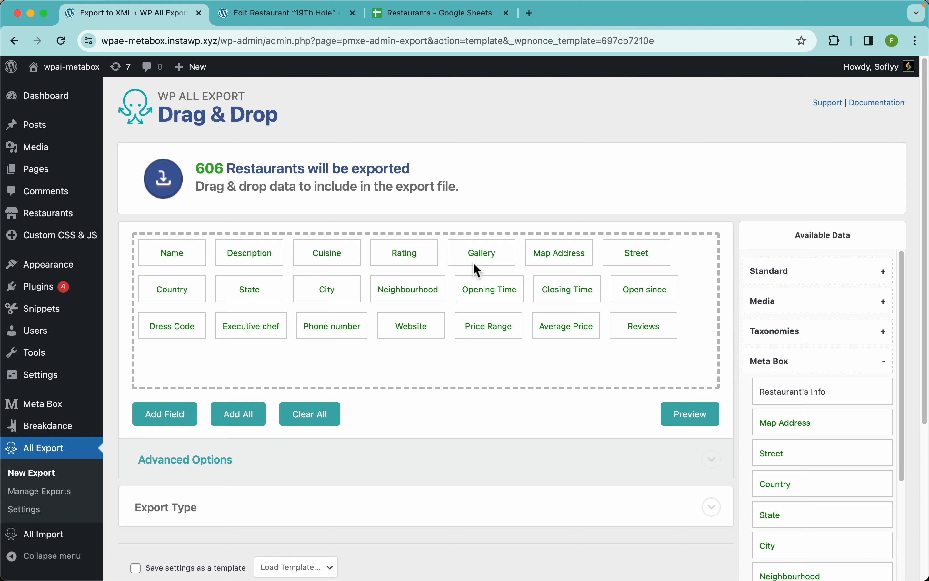
# Preview the export and examine how the image URLs in the Gallery column are separated.
pyautogui.click(691, 421)
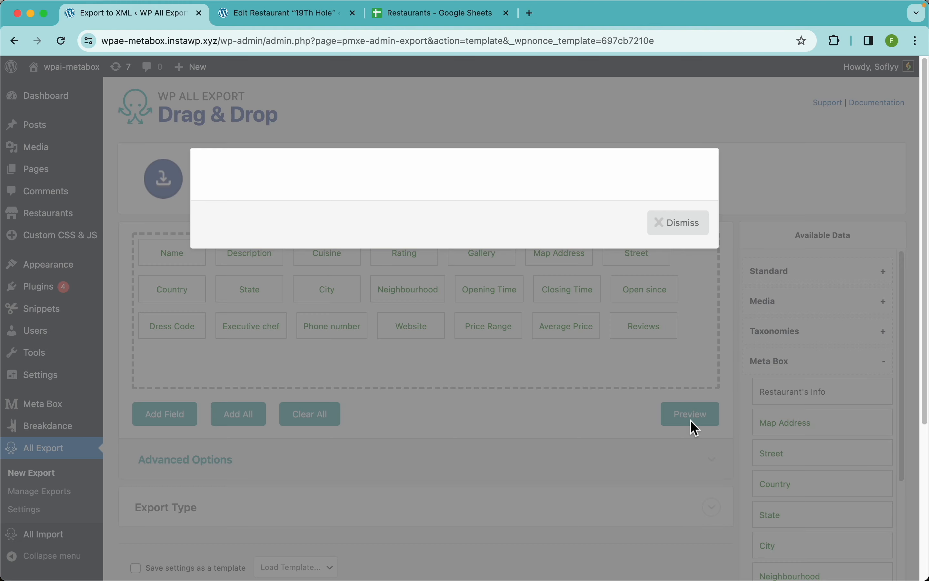
pyautogui.hscroll(2, 542, 221)
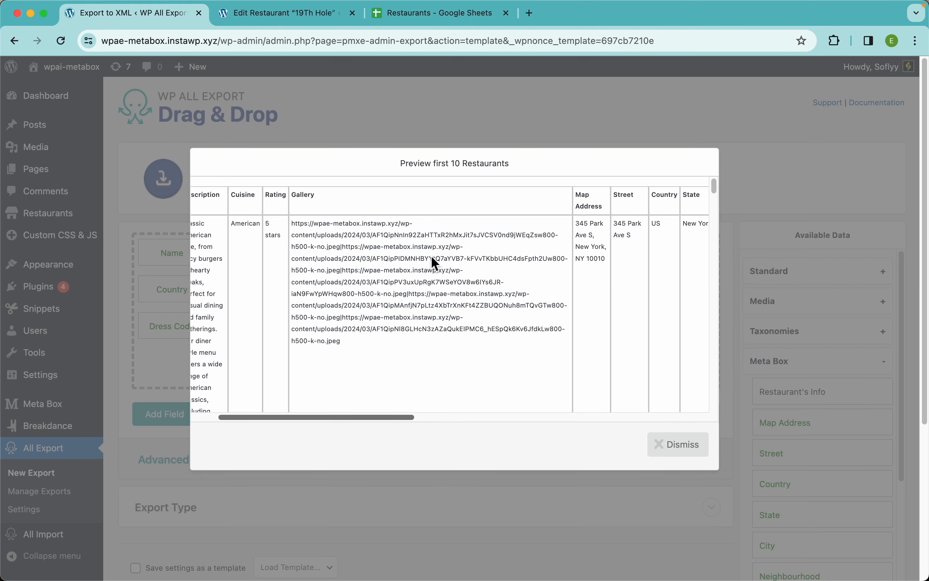
pyautogui.scroll(5, 431, 257)
pyautogui.scroll(3, 426, 257)
pyautogui.moveTo(47, 212); pyautogui.dragTo(325, 316)
pyautogui.click(190, 285)
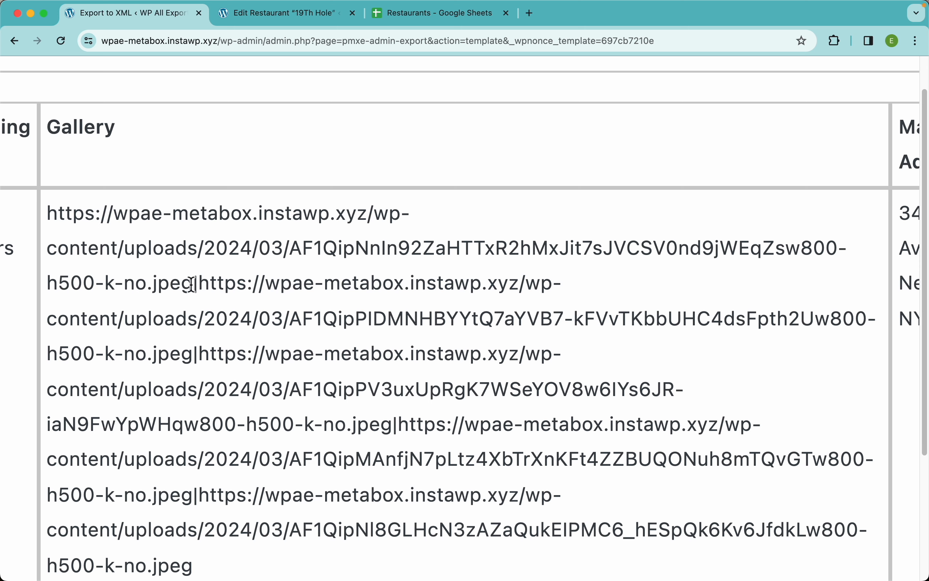
pyautogui.scroll(-5, 404, 273)
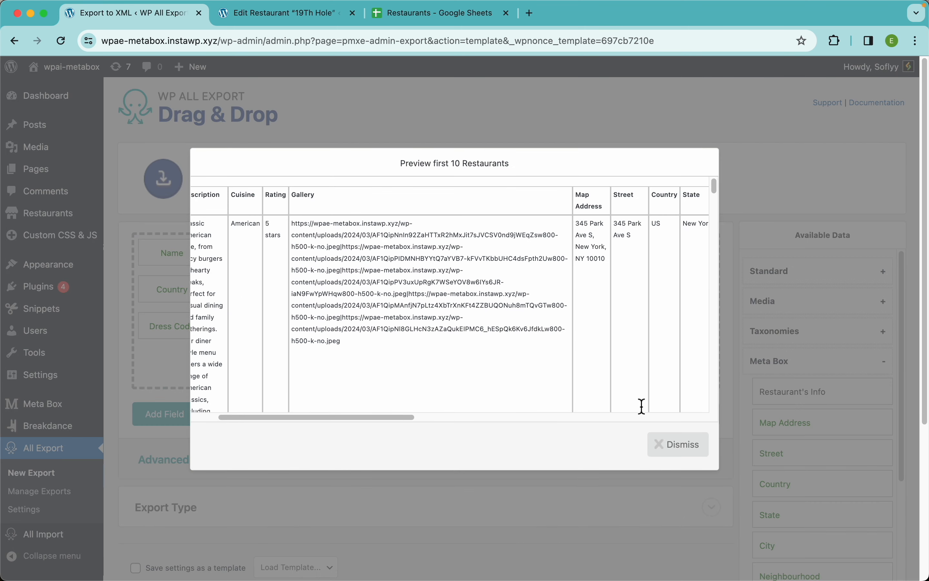
pyautogui.click(682, 445)
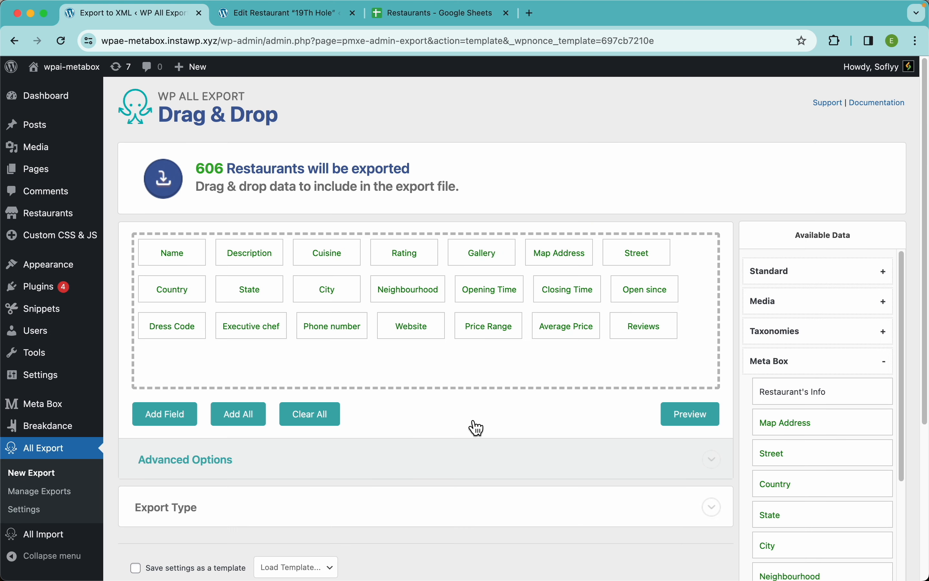
# For the Gallery export field, write and save a PHP function change_pipes ($data) that returns str_replace ("|", ", ", $data).
pyautogui.click(482, 265)
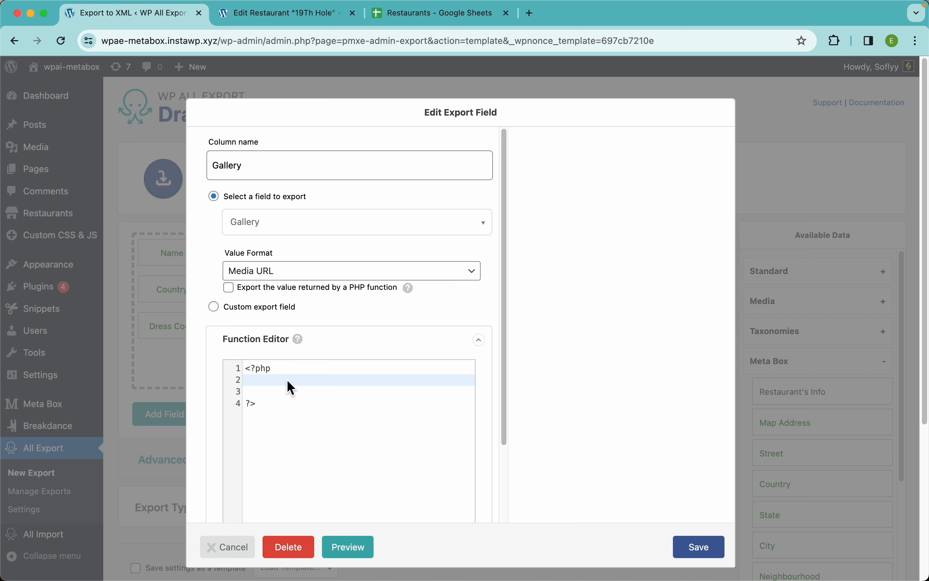
pyautogui.press('Return')
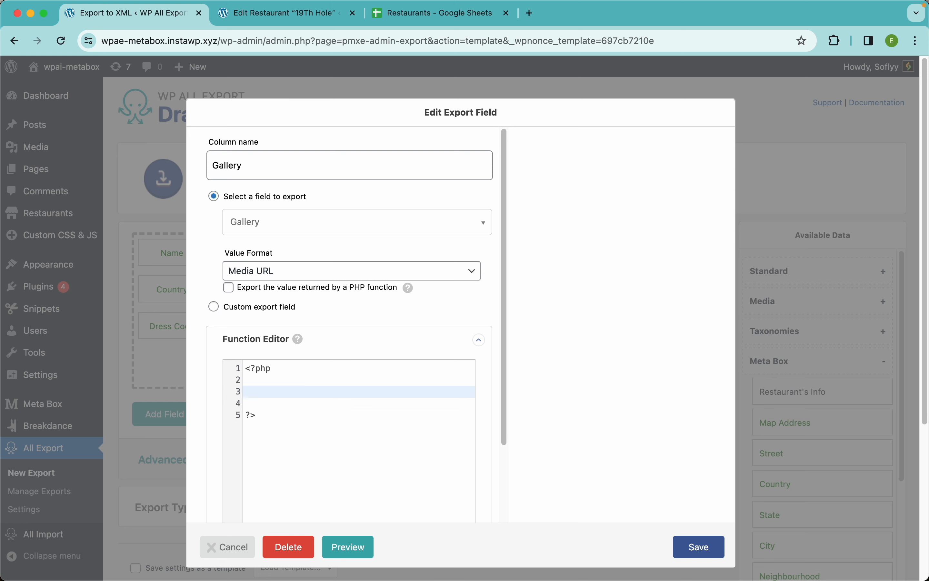
pyautogui.write('function change_pipes ($data) {     return str_replace ("|", ", ", $data); }')
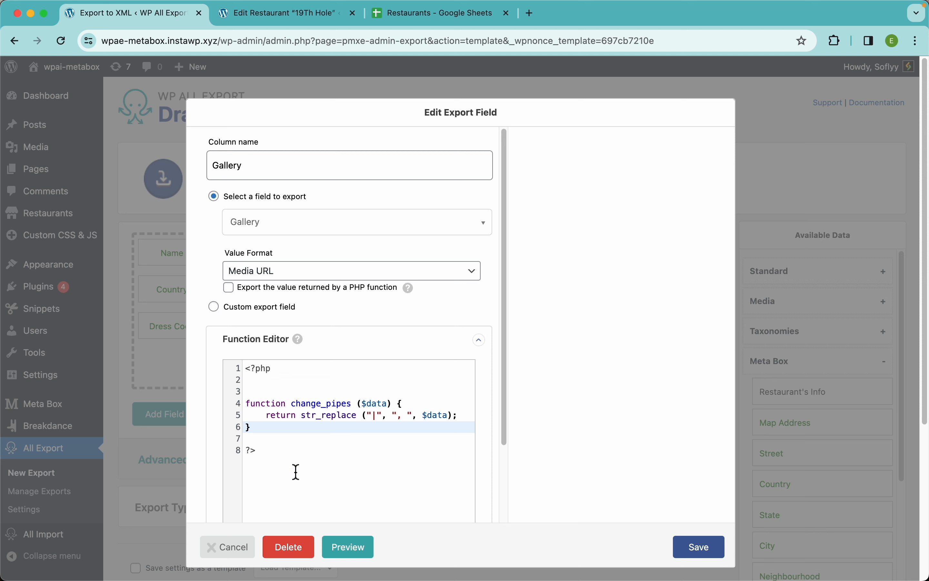
pyautogui.scroll(-3, 326, 399)
pyautogui.click(256, 503)
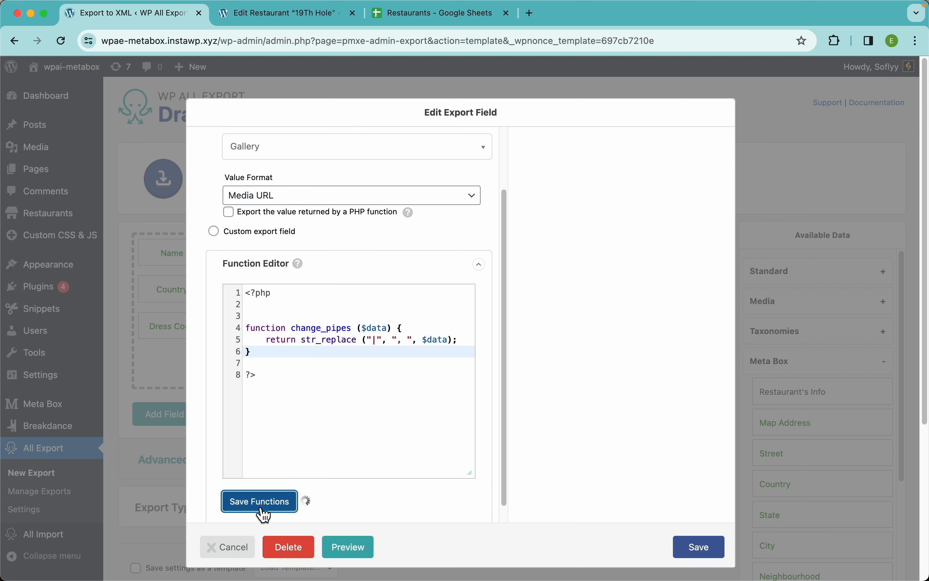
# Make the Gallery field export the value returned by the PHP function change_pipes and save the field.
pyautogui.doubleClick(331, 330)
pyautogui.press('super+c')
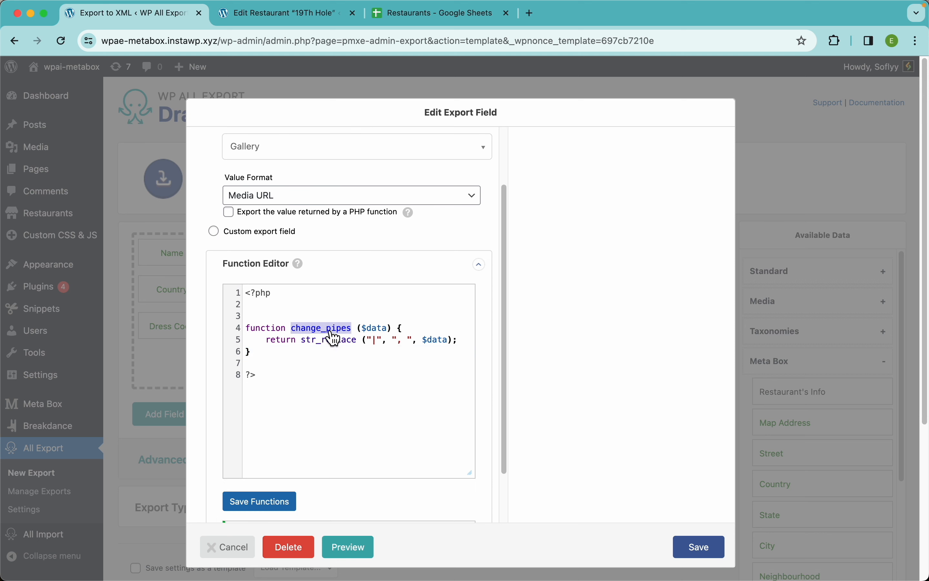
pyautogui.click(290, 216)
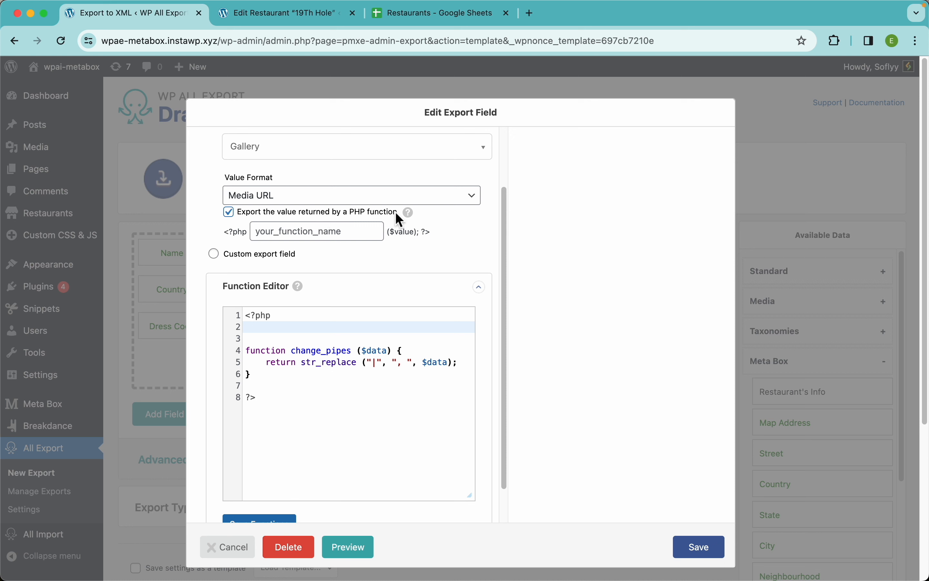
pyautogui.click(343, 232)
pyautogui.press('super+v')
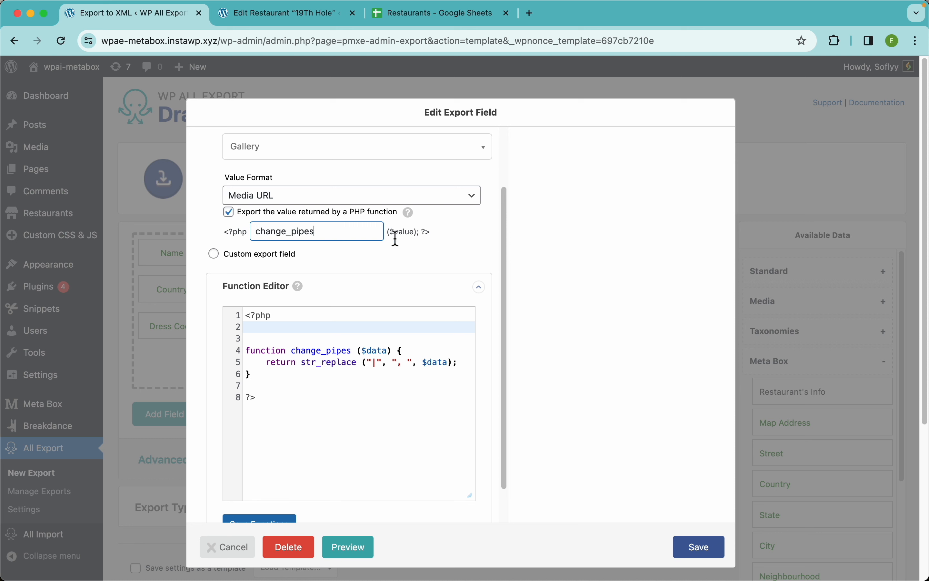
pyautogui.scroll(4, 359, 153)
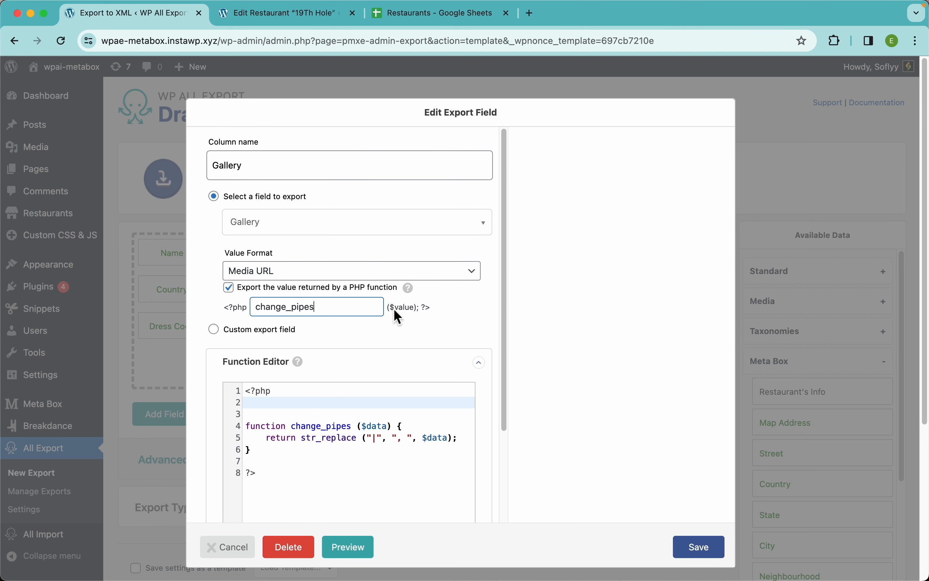
pyautogui.click(340, 231)
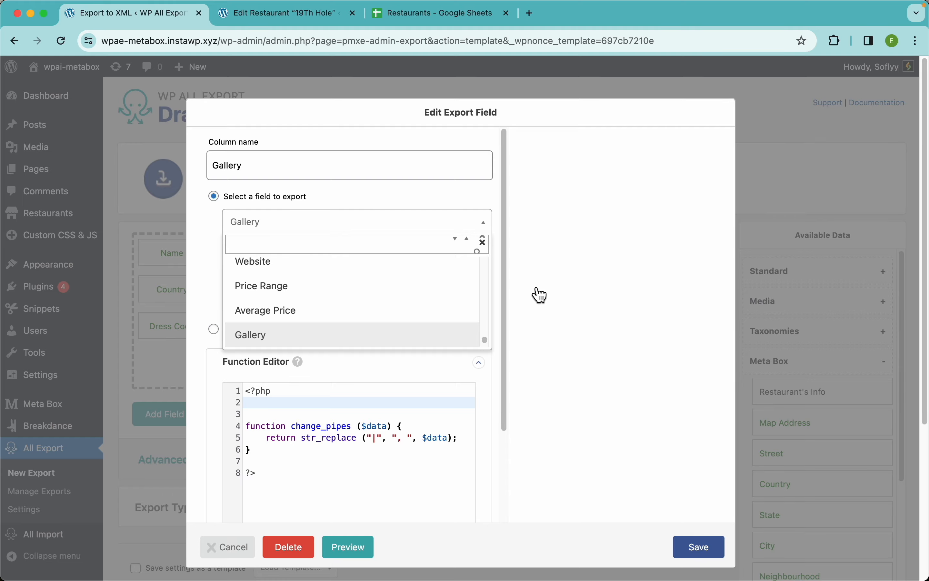
pyautogui.click(521, 293)
pyautogui.click(689, 554)
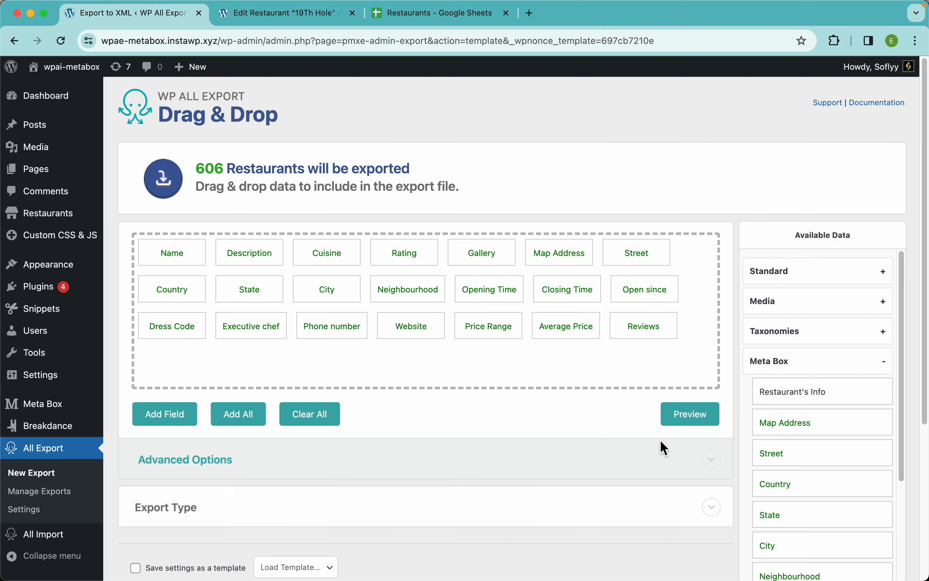
# Preview the export again and check the separators between the Gallery column's image URLs.
pyautogui.click(688, 414)
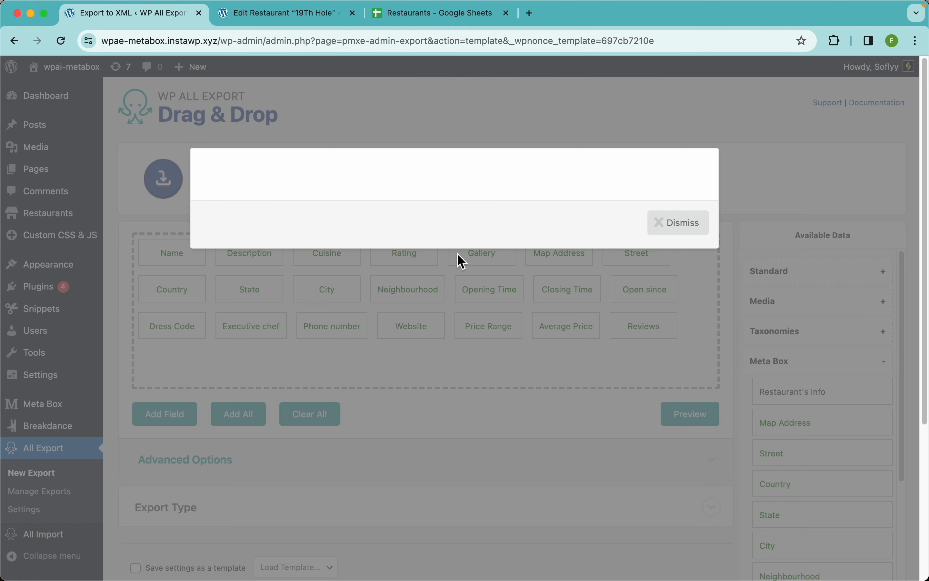
pyautogui.scroll(5, 457, 254)
pyautogui.scroll(1, 457, 254)
pyautogui.moveTo(205, 244); pyautogui.dragTo(193, 245)
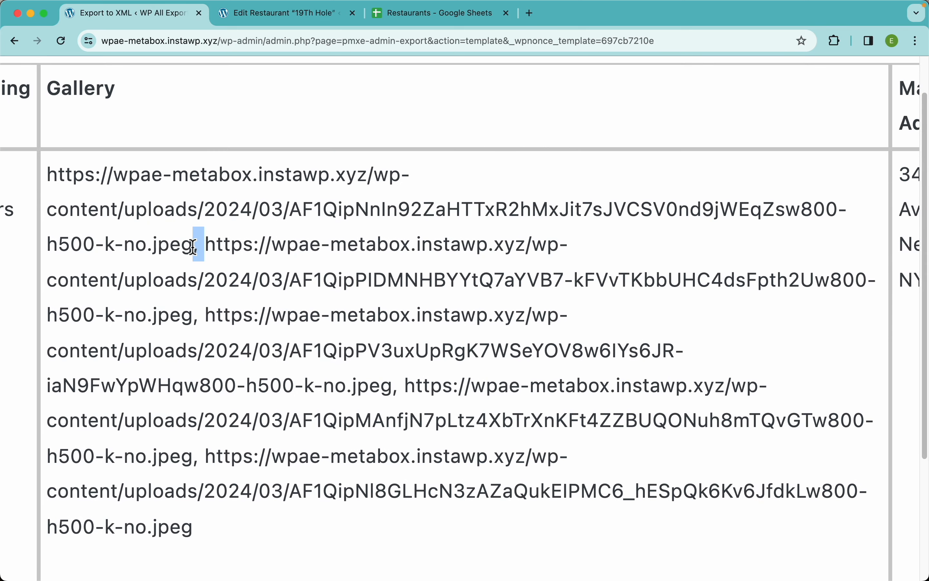
pyautogui.click(178, 248)
pyautogui.scroll(-5, 374, 302)
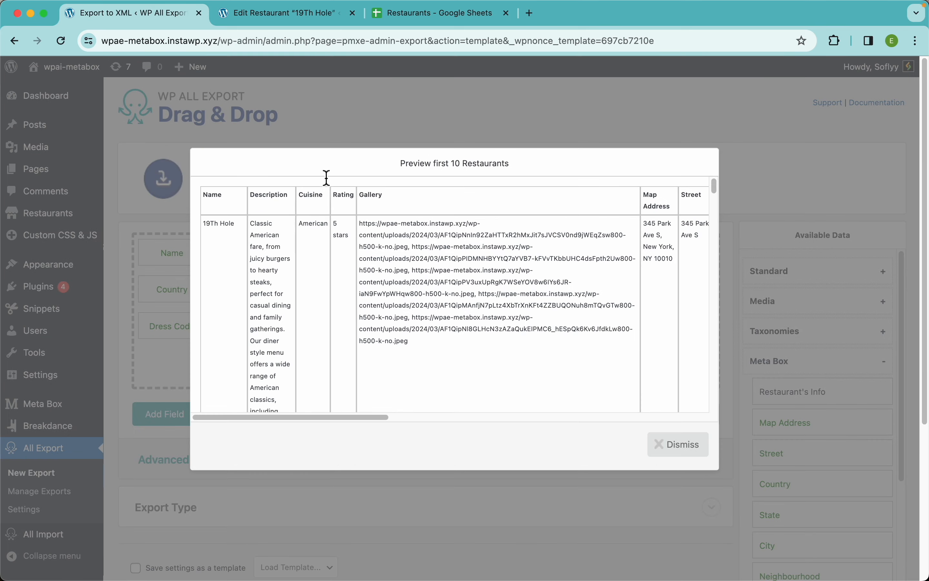
pyautogui.click(488, 128)
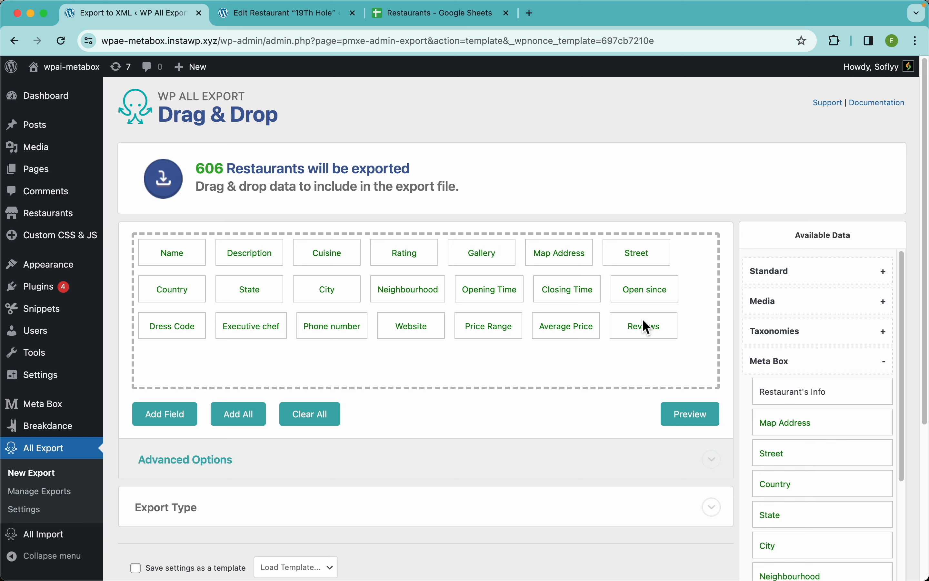
# Switch to the 19Th Hole restaurant's edit page and look through the customer names, comments and ratings in its Reviews group.
pyautogui.click(284, 18)
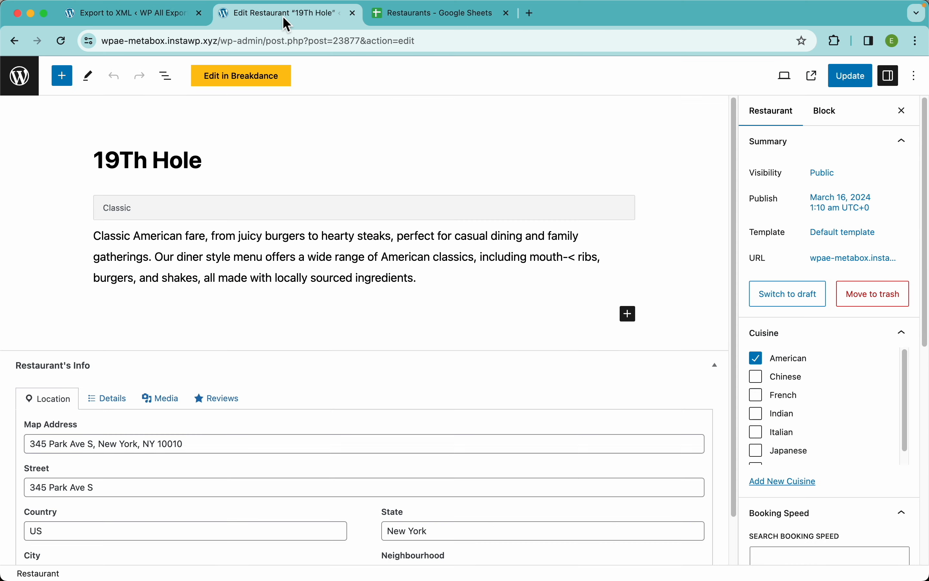
pyautogui.click(219, 399)
pyautogui.scroll(-5, 288, 387)
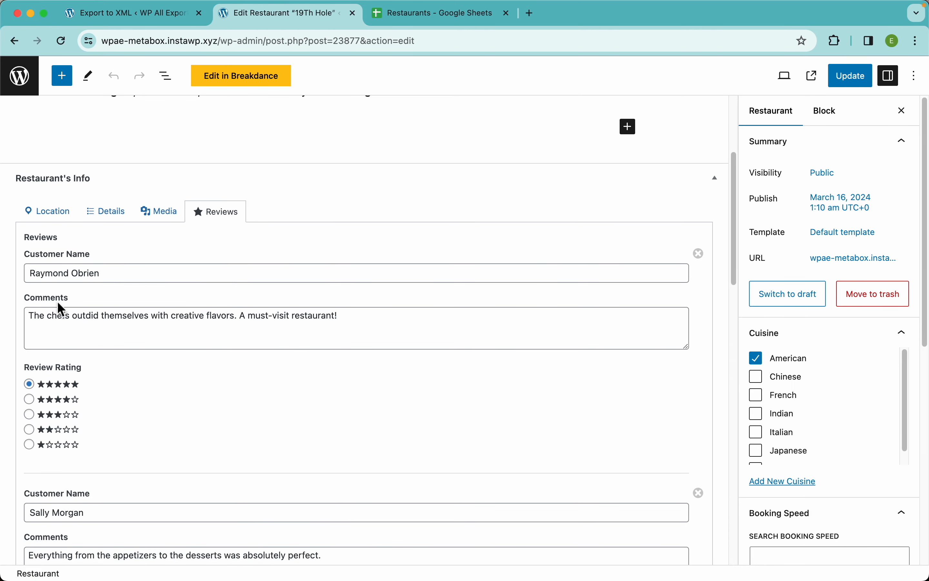
pyautogui.scroll(-5, 183, 400)
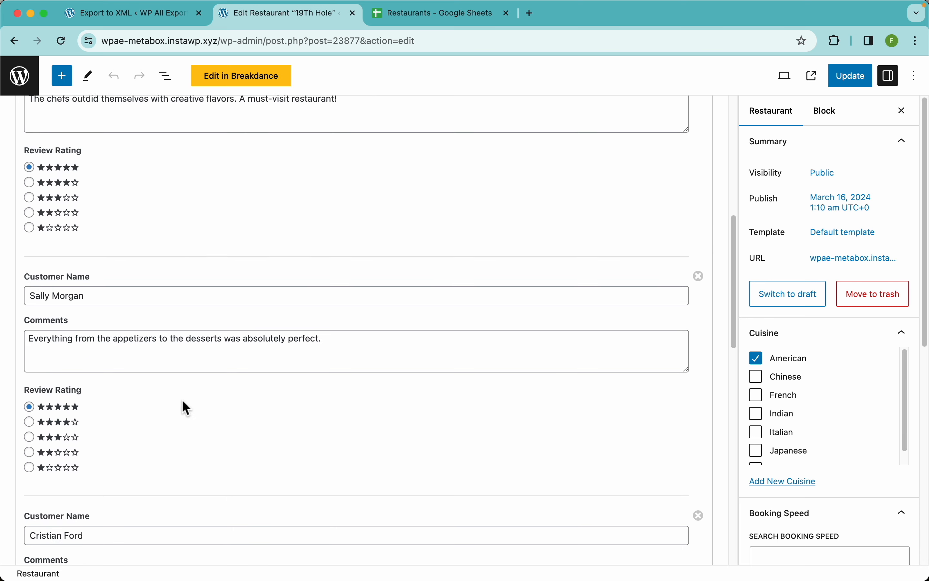
pyautogui.scroll(-5, 143, 422)
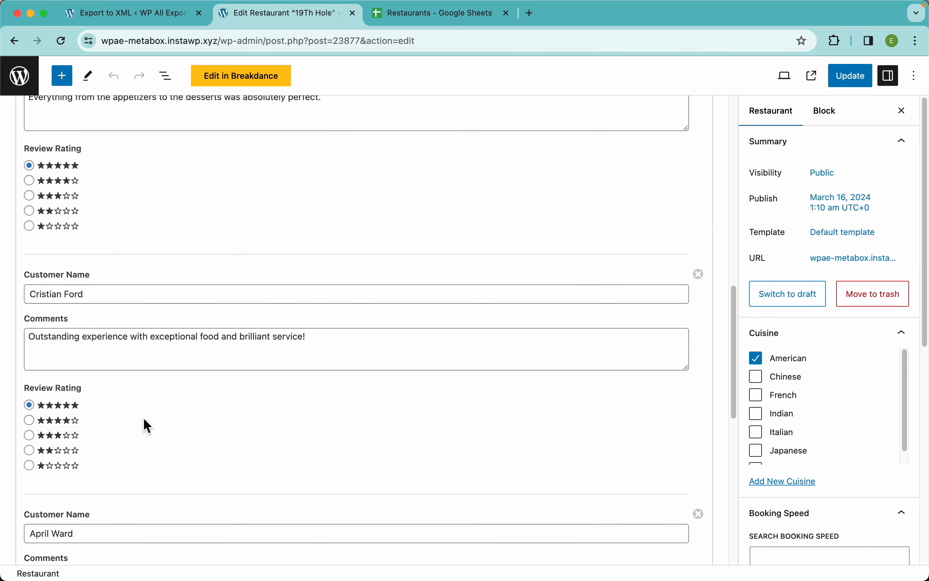
pyautogui.scroll(-5, 114, 359)
pyautogui.scroll(-5, 115, 378)
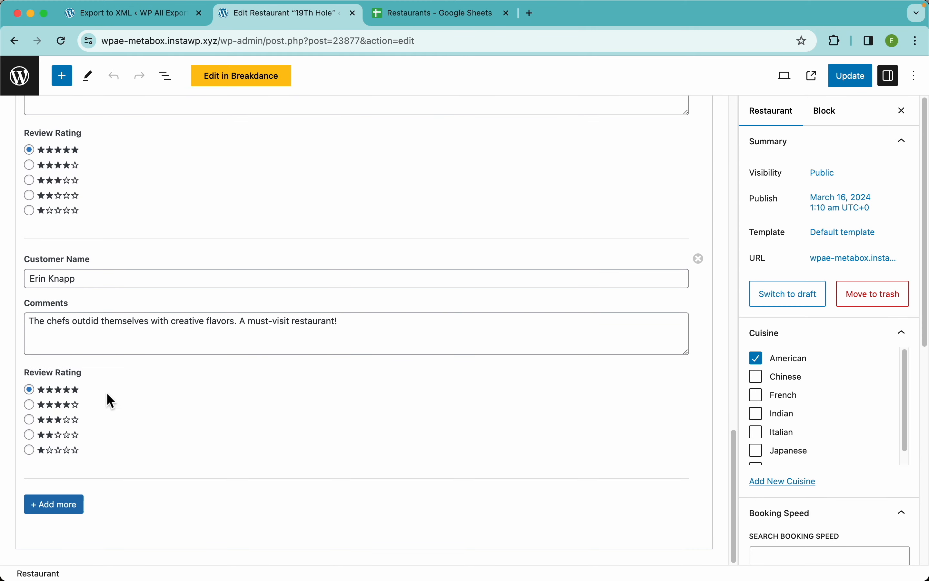
# Add two more empty review entries to the end of the restaurant's Reviews group.
pyautogui.click(65, 509)
pyautogui.scroll(-5, 205, 460)
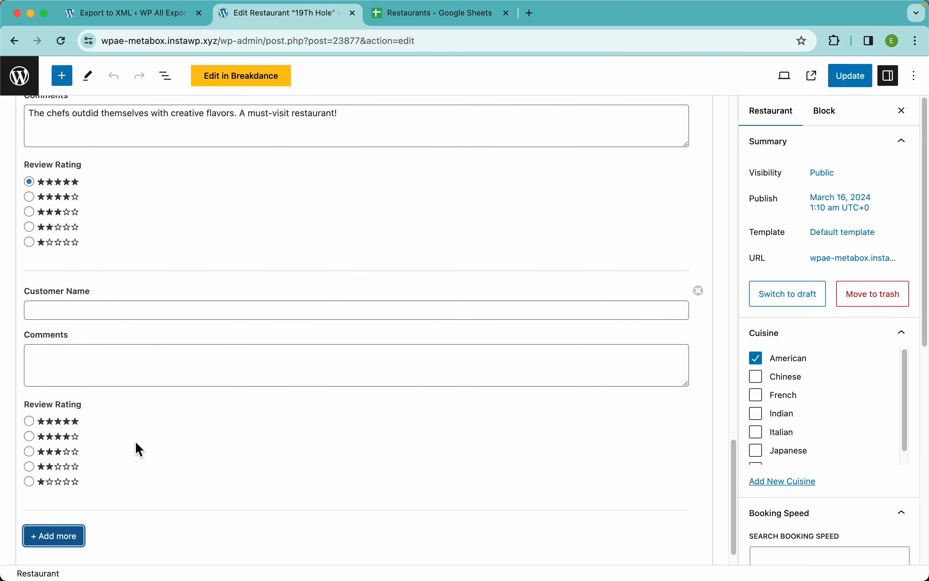
pyautogui.scroll(-1, 198, 329)
pyautogui.click(77, 511)
pyautogui.scroll(-6, 149, 465)
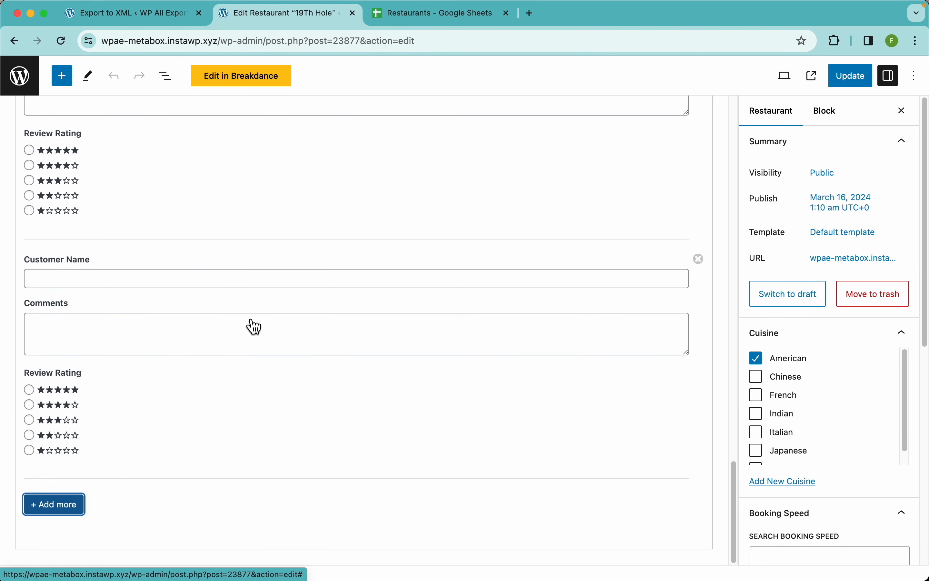
# Switch back to the export template and preview the export, bringing the three Reviews columns into view.
pyautogui.click(174, 19)
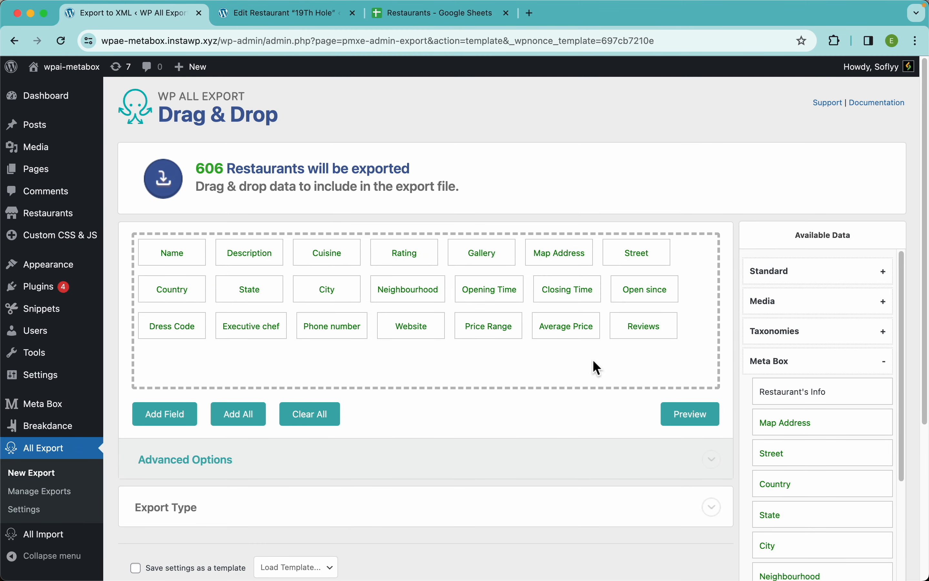
pyautogui.click(700, 415)
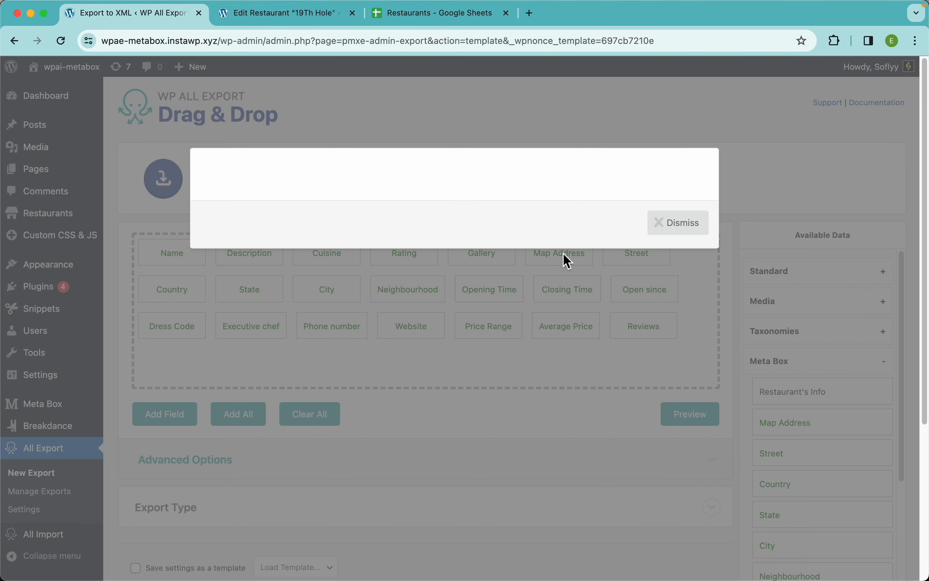
pyautogui.hscroll(10, 604, 258)
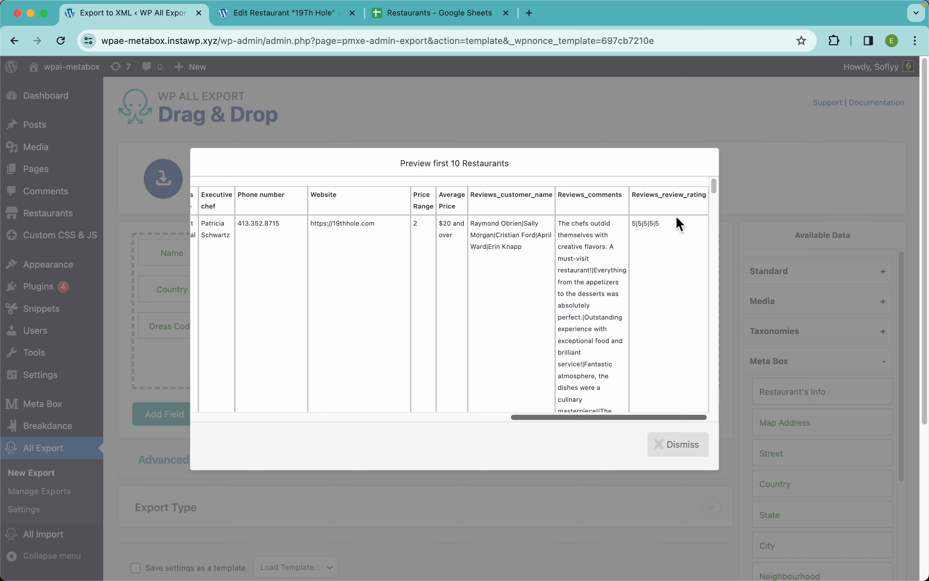
pyautogui.scroll(5, 522, 200)
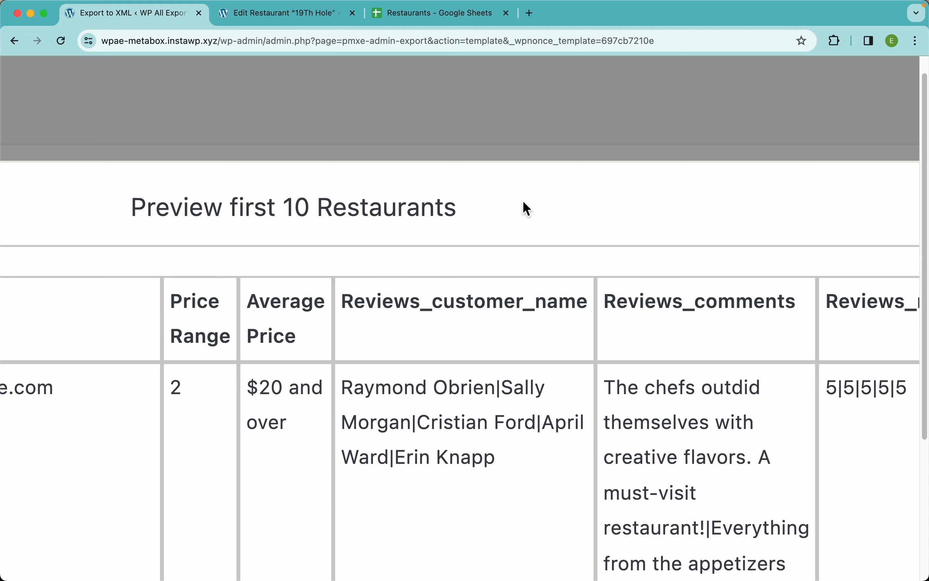
pyautogui.hscroll(5, 523, 200)
pyautogui.scroll(-3, 523, 200)
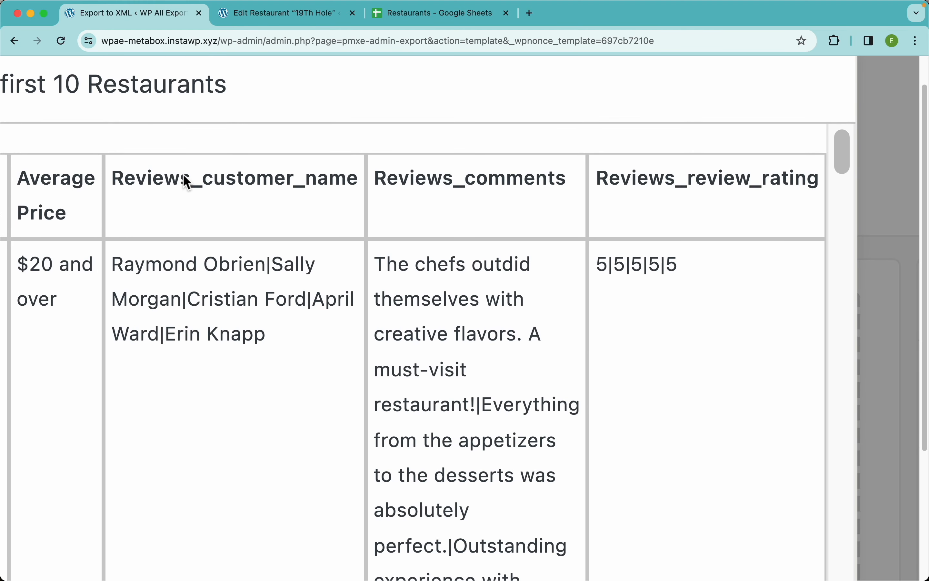
# Examine how the preview's review column headers combine the Reviews group name with each subfield name.
pyautogui.moveTo(168, 176); pyautogui.dragTo(96, 171)
pyautogui.click(161, 180)
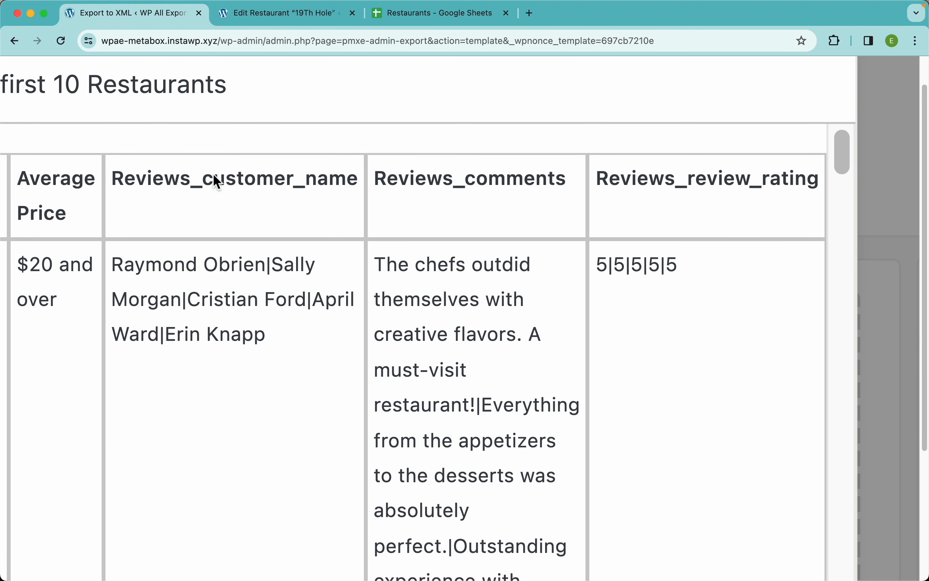
pyautogui.moveTo(208, 179); pyautogui.dragTo(344, 180)
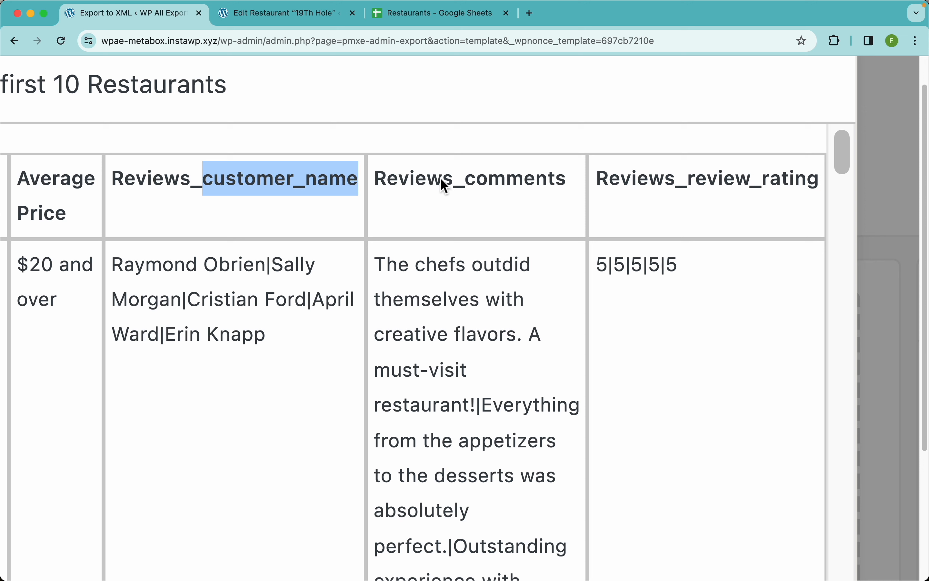
pyautogui.moveTo(453, 179); pyautogui.dragTo(438, 178)
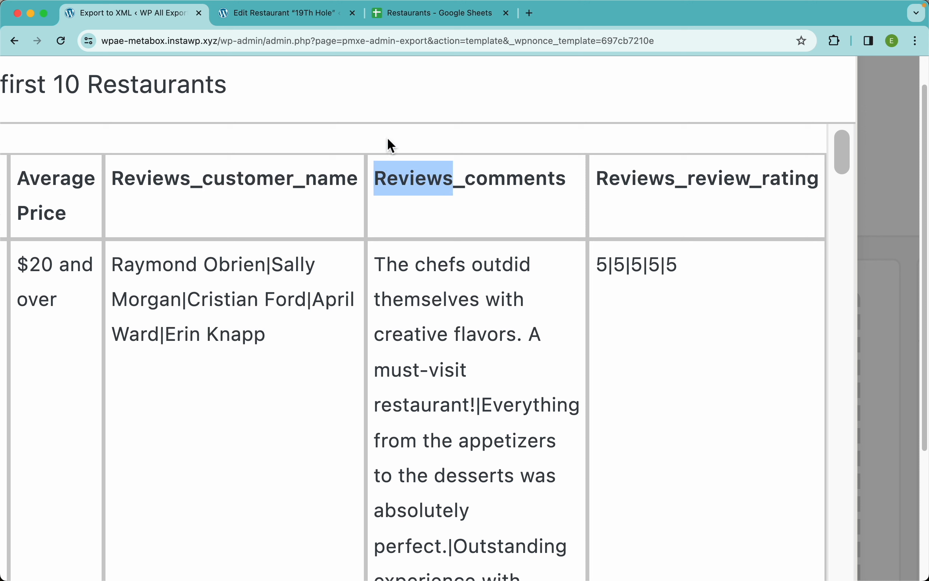
pyautogui.moveTo(467, 177); pyautogui.dragTo(583, 184)
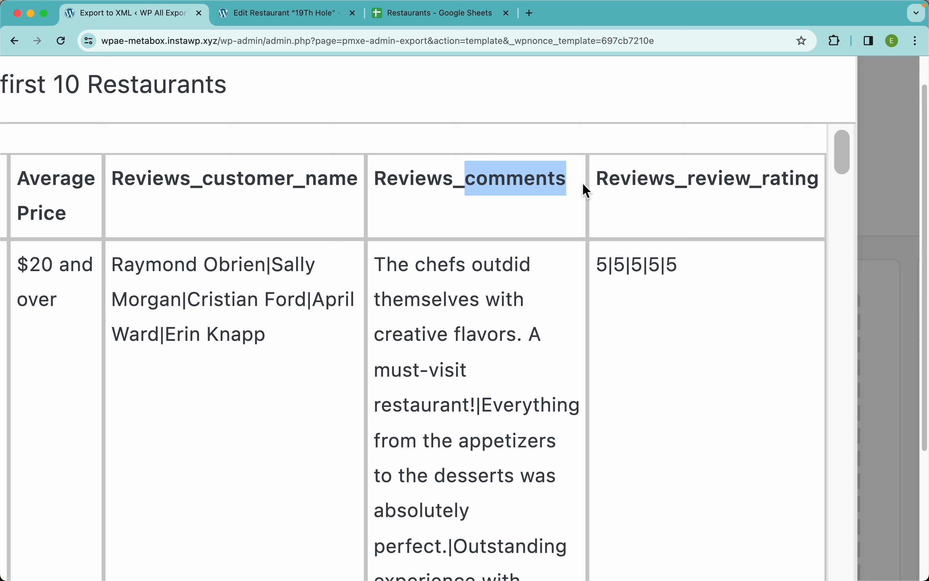
pyautogui.click(516, 176)
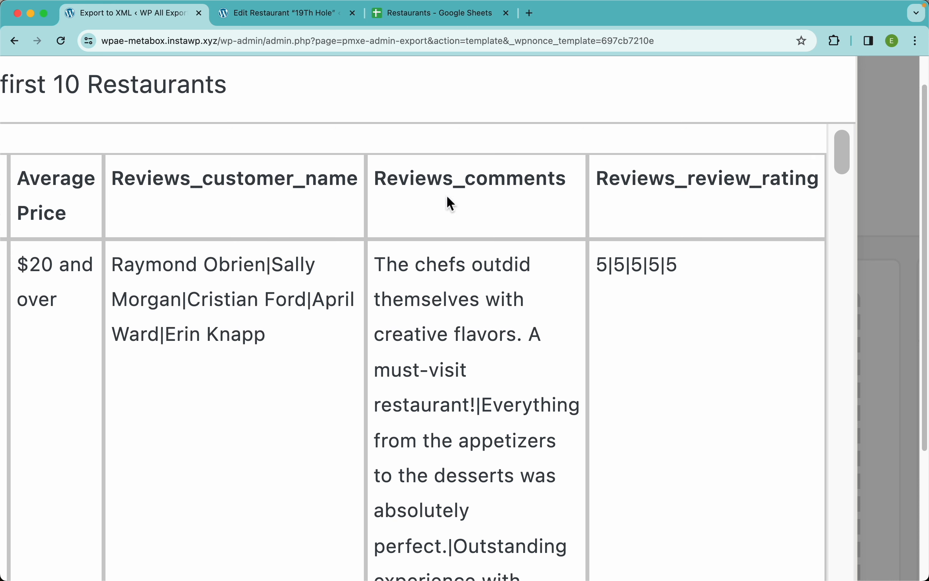
# Check how the 19Th Hole's customer names, comments and ratings are separated and ordered across the Reviews columns, and close the preview.
pyautogui.hscroll(-1, 446, 201)
pyautogui.hscroll(2, 340, 230)
pyautogui.scroll(-4, 340, 230)
pyautogui.scroll(-1, 340, 229)
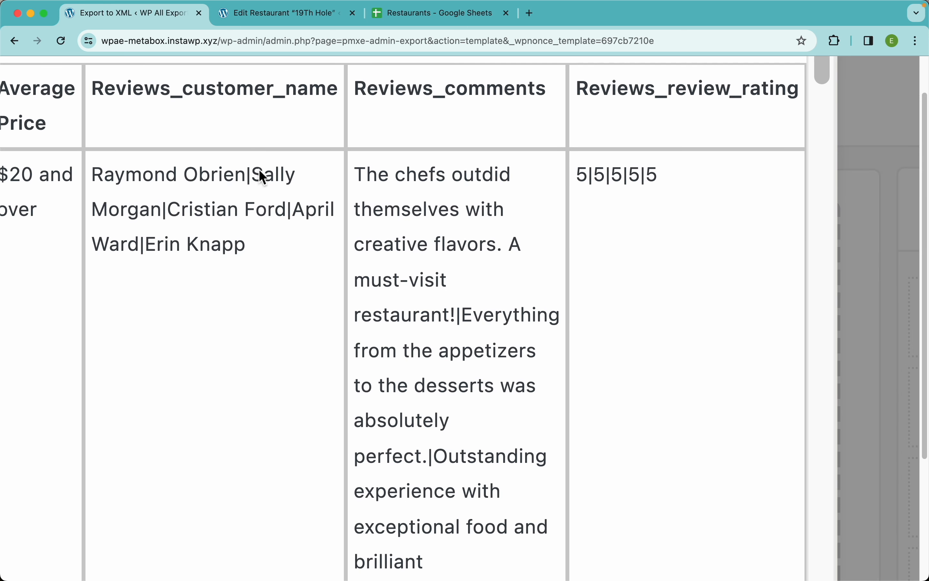
pyautogui.moveTo(258, 183); pyautogui.dragTo(249, 183)
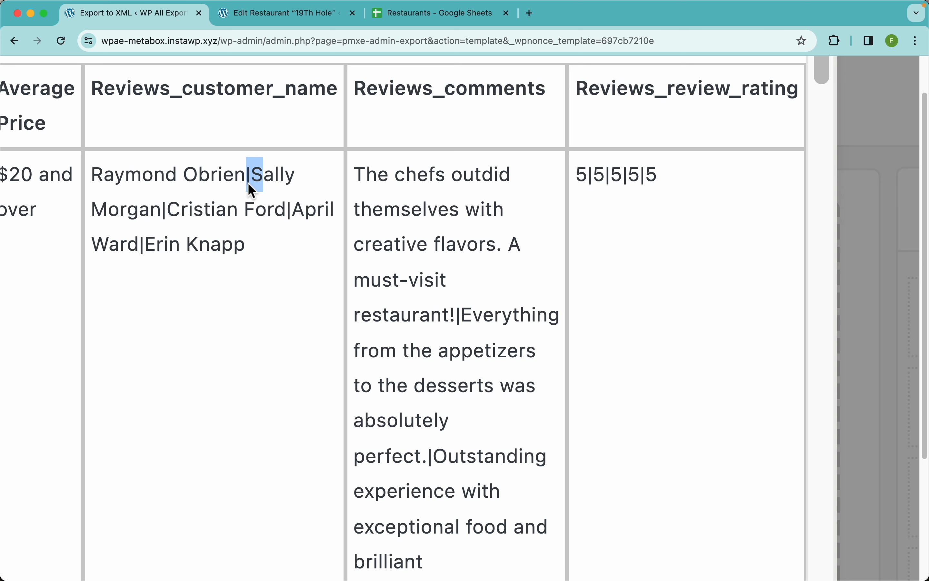
pyautogui.click(249, 183)
pyautogui.moveTo(358, 177); pyautogui.dragTo(452, 331)
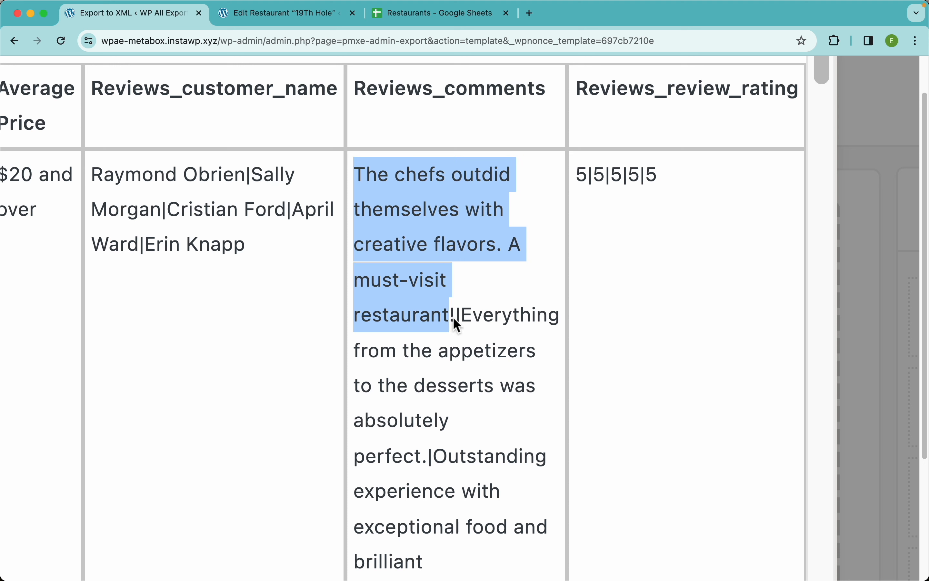
pyautogui.moveTo(585, 177); pyautogui.dragTo(576, 177)
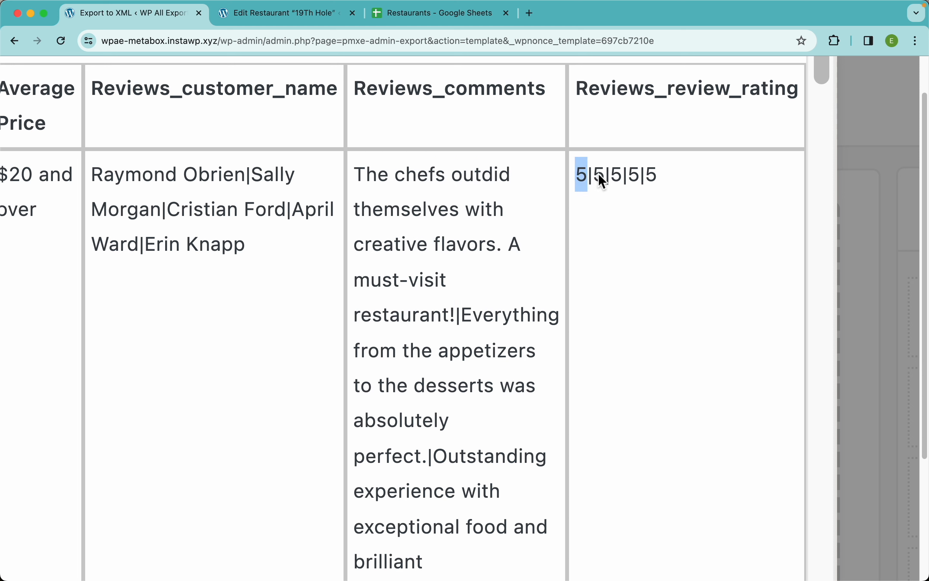
pyautogui.moveTo(599, 174); pyautogui.dragTo(608, 174)
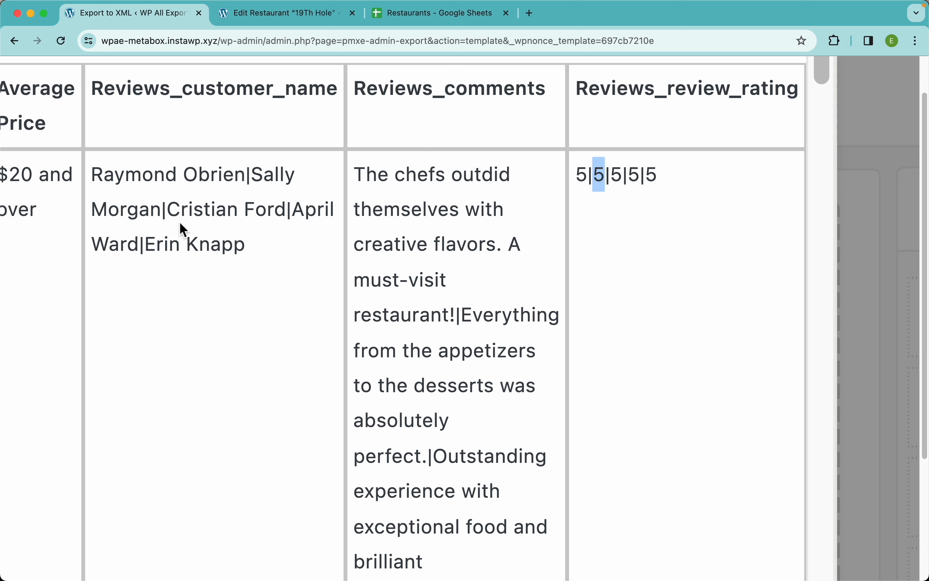
pyautogui.scroll(-2, 476, 244)
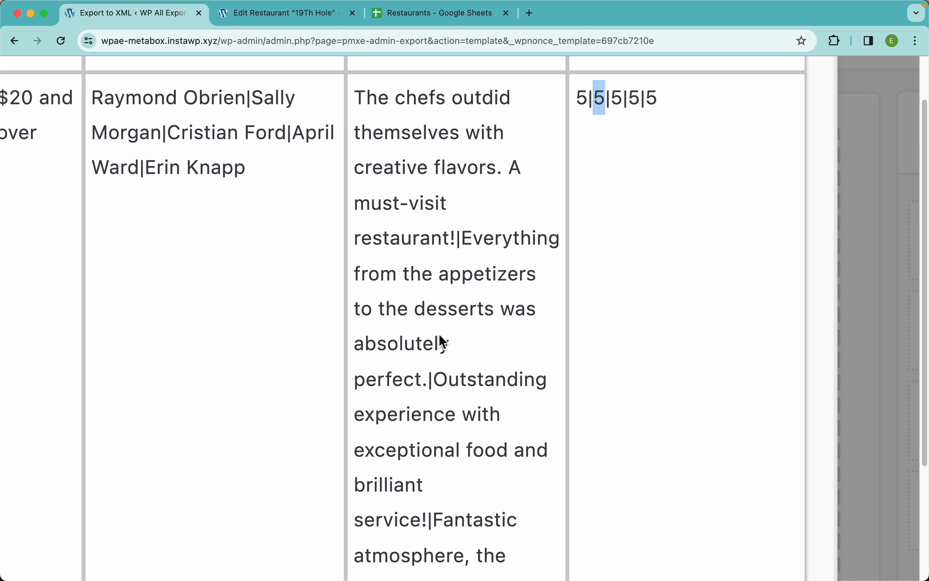
pyautogui.click(467, 242)
pyautogui.moveTo(463, 236); pyautogui.dragTo(429, 390)
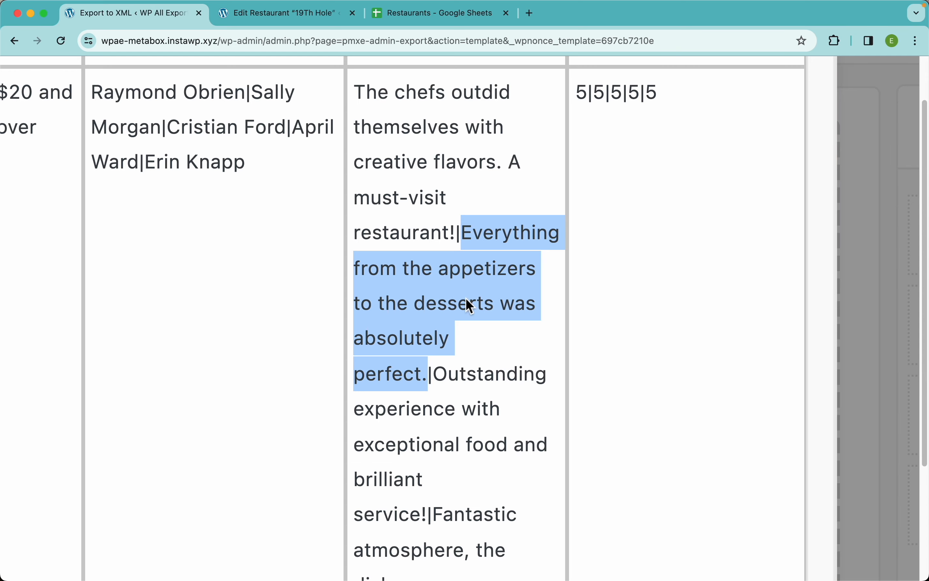
pyautogui.scroll(-5, 598, 230)
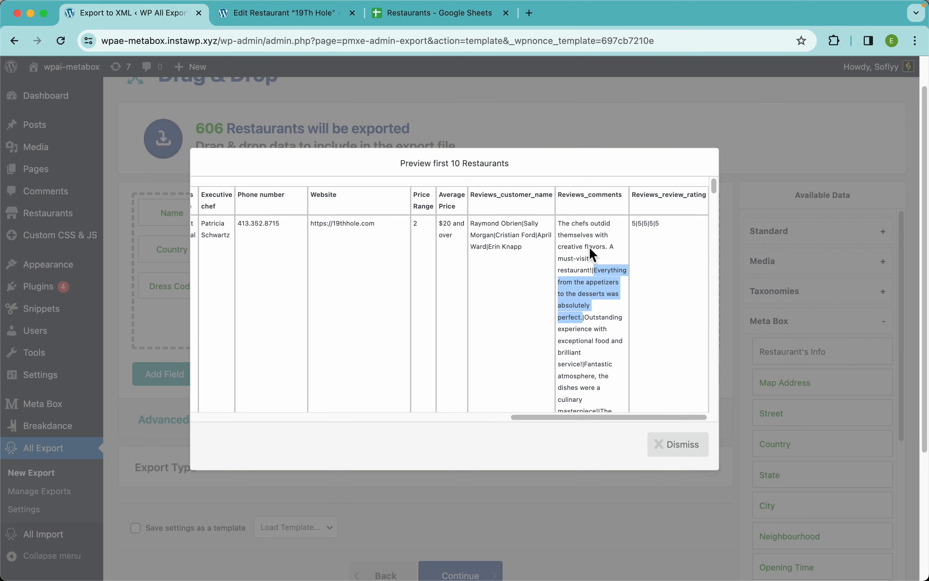
pyautogui.click(610, 274)
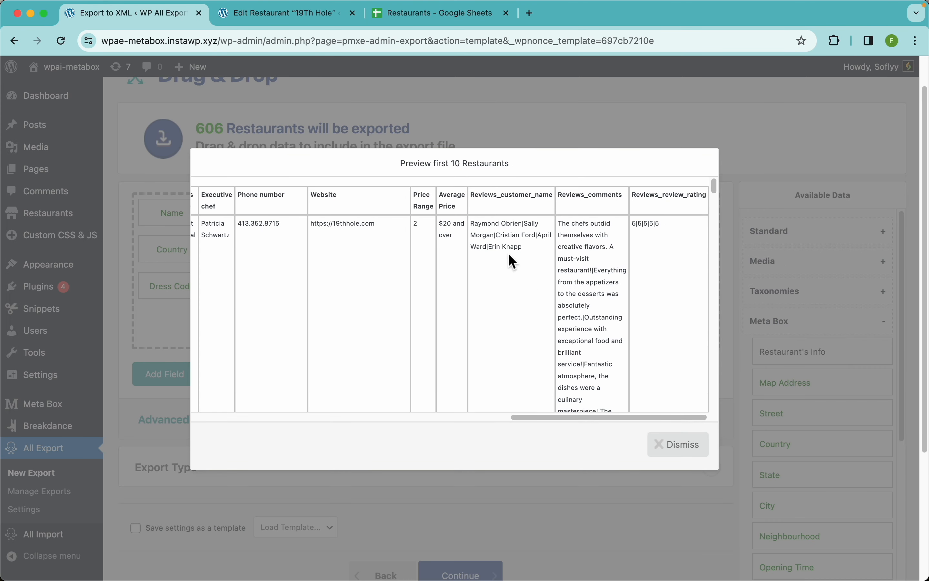
pyautogui.click(574, 129)
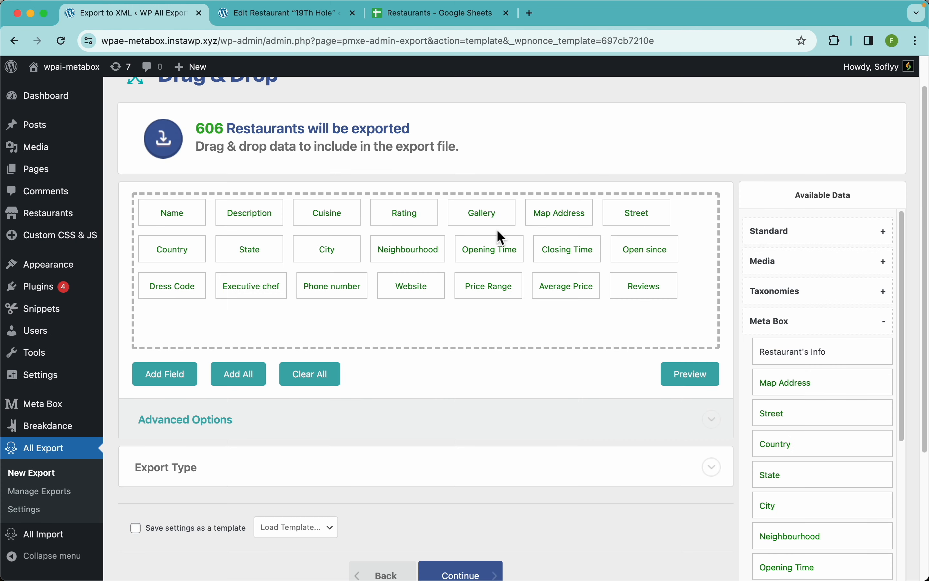
# Set the Reviews export field to display each repeater row in its own csv line and save the field.
pyautogui.click(639, 289)
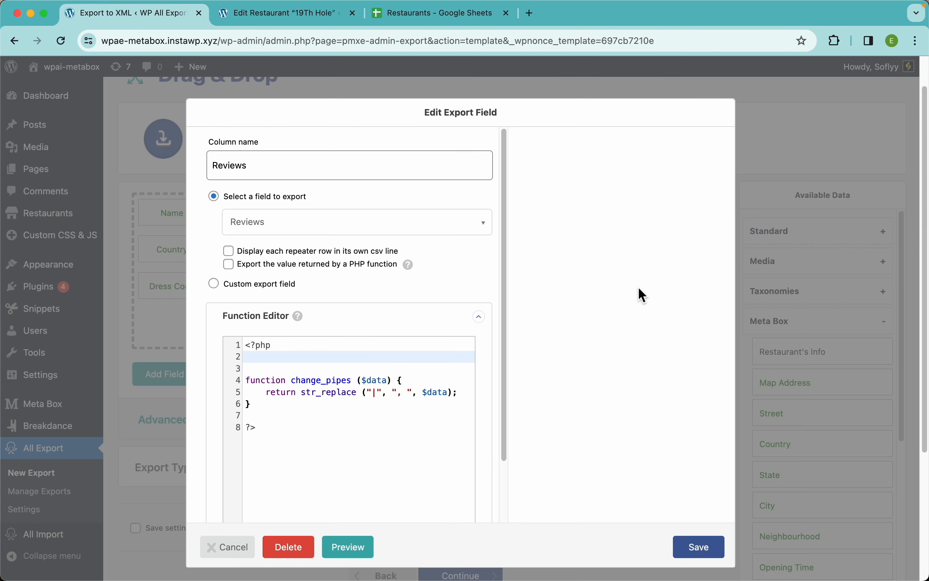
pyautogui.click(259, 251)
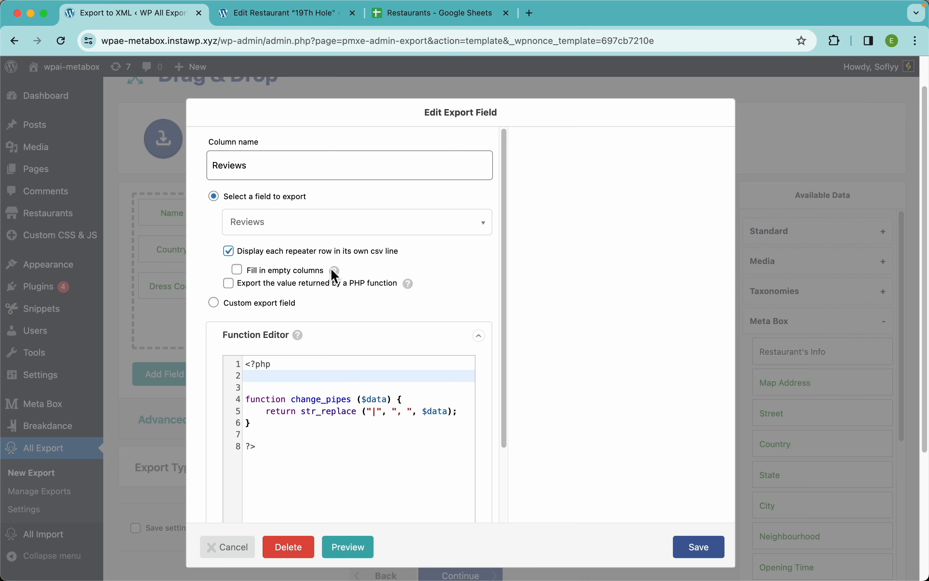
pyautogui.click(698, 547)
# Preview the export again, check how each restaurant's reviews and other columns are laid out across the rows, and close the preview.
pyautogui.click(694, 376)
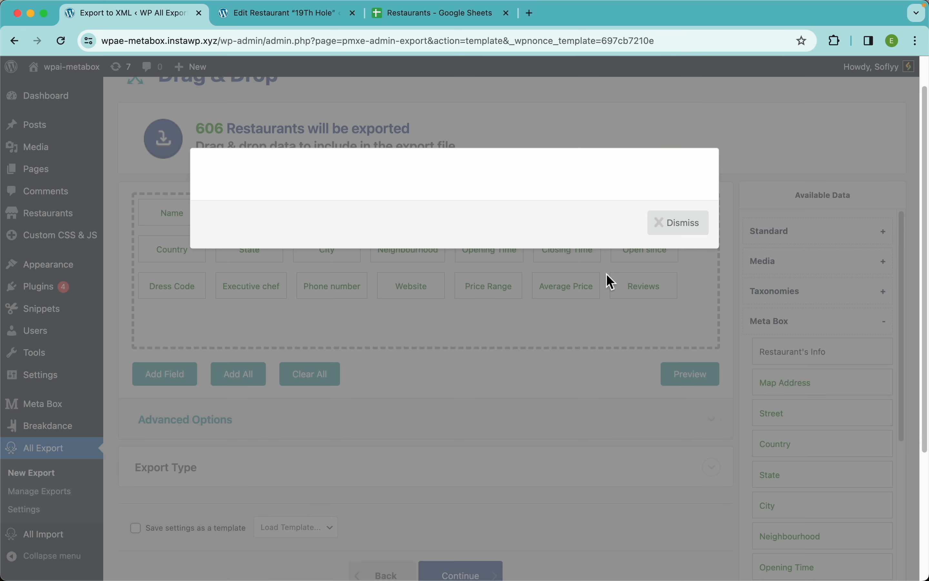
pyautogui.hscroll(15, 590, 243)
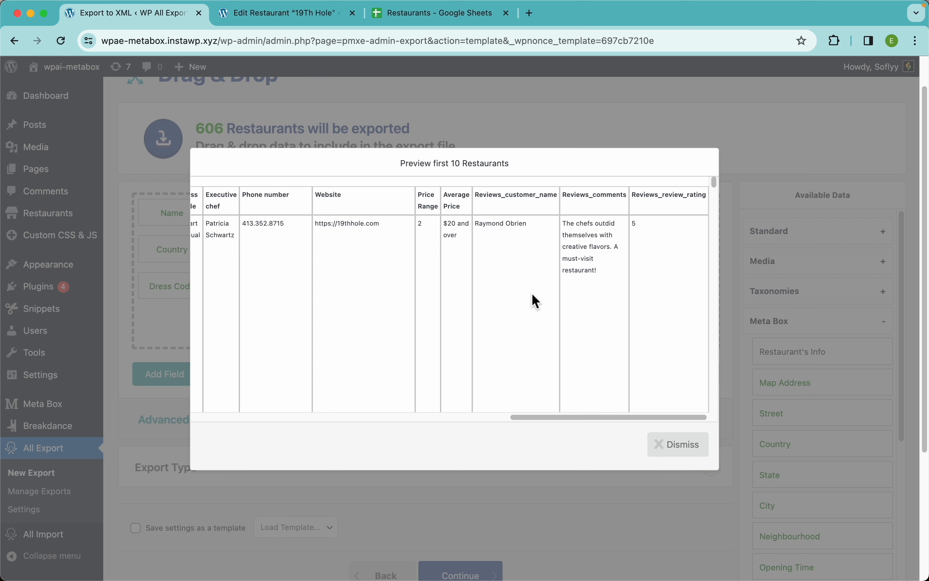
pyautogui.scroll(-5, 549, 343)
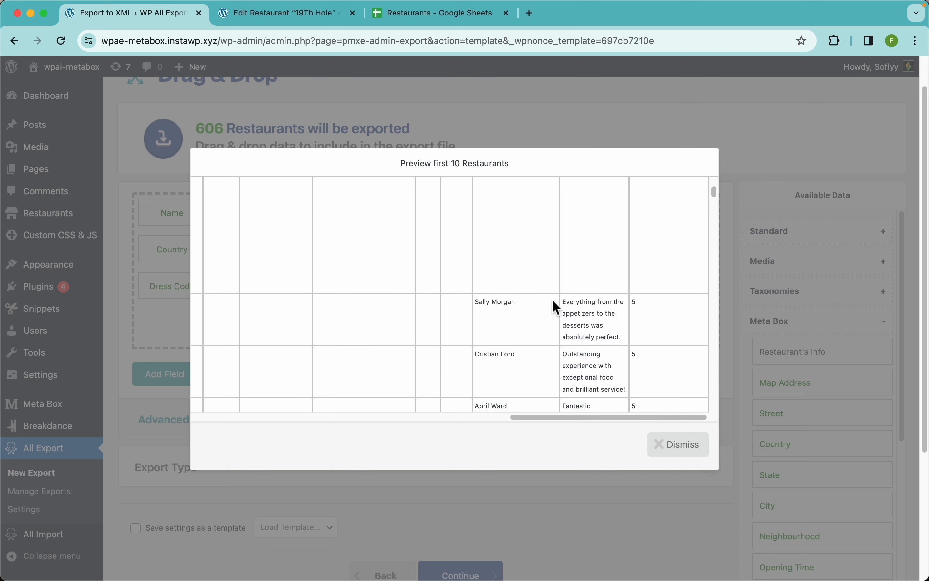
pyautogui.scroll(-2, 553, 302)
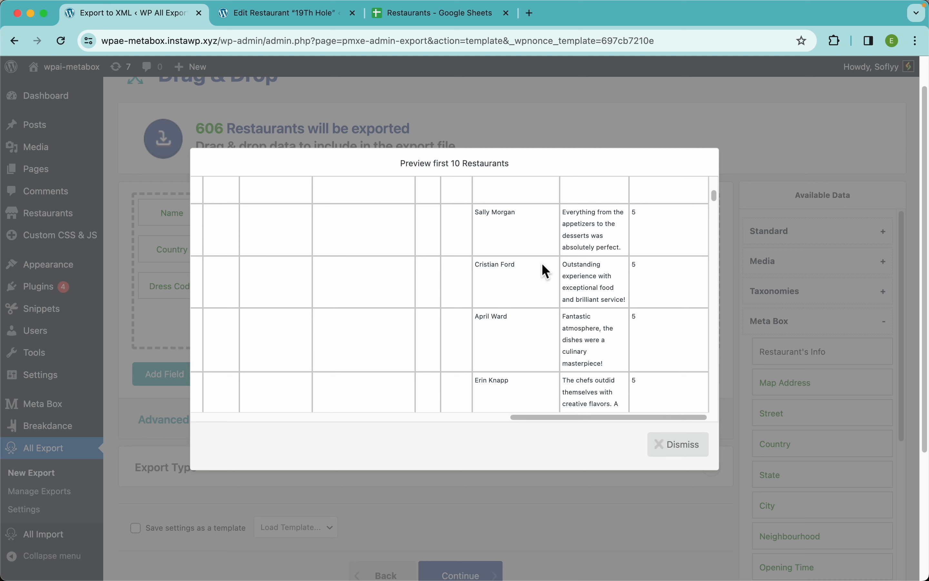
pyautogui.scroll(4, 419, 326)
pyautogui.scroll(-10, 417, 323)
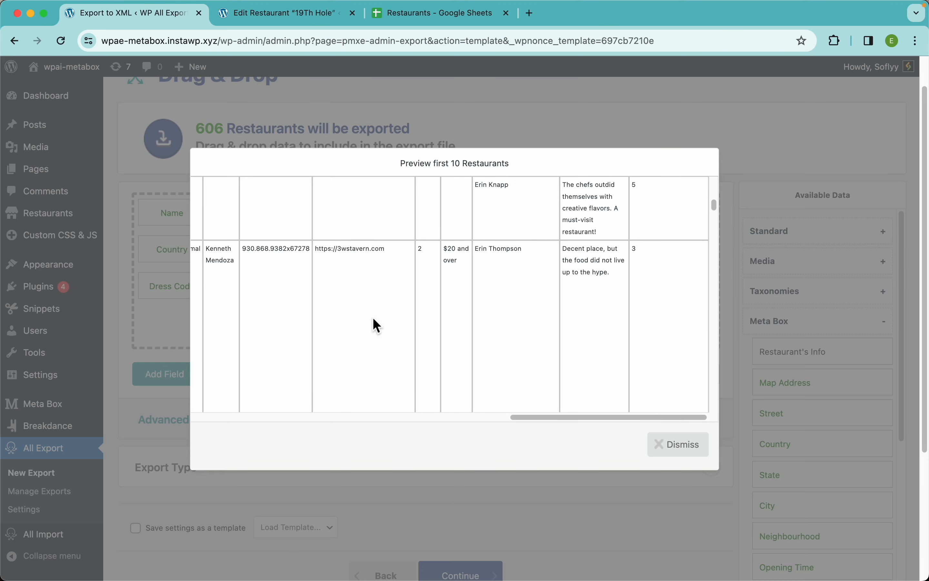
pyautogui.hscroll(-15, 301, 282)
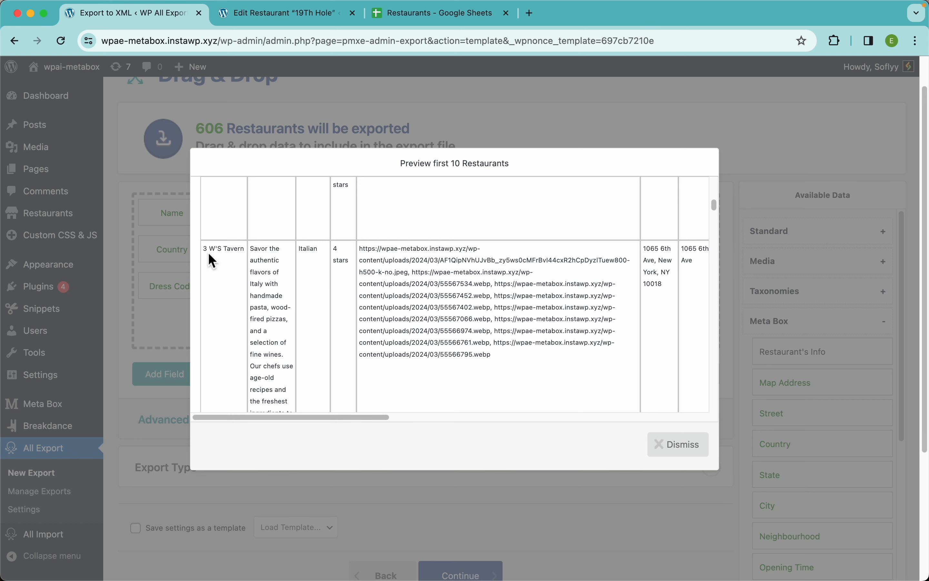
pyautogui.scroll(5, 302, 234)
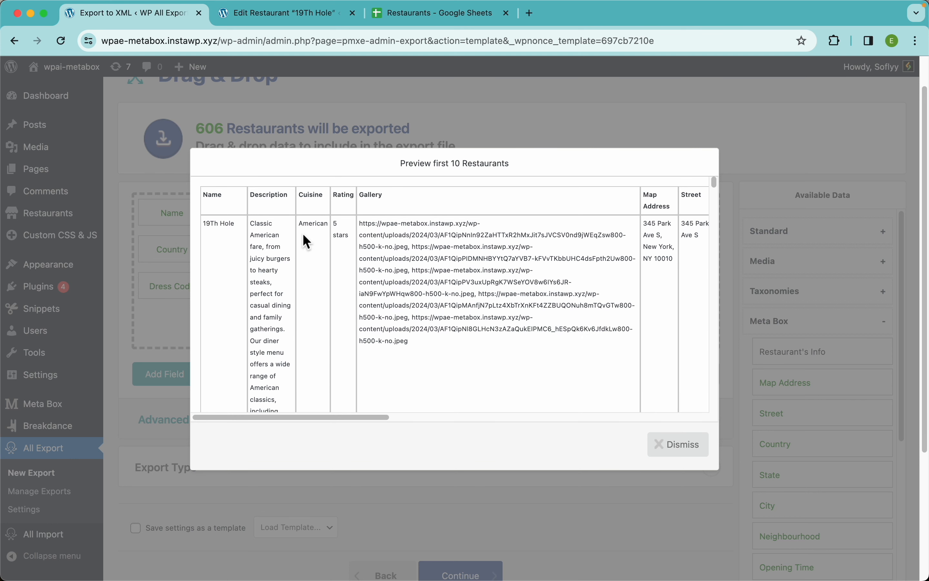
pyautogui.scroll(-10, 279, 266)
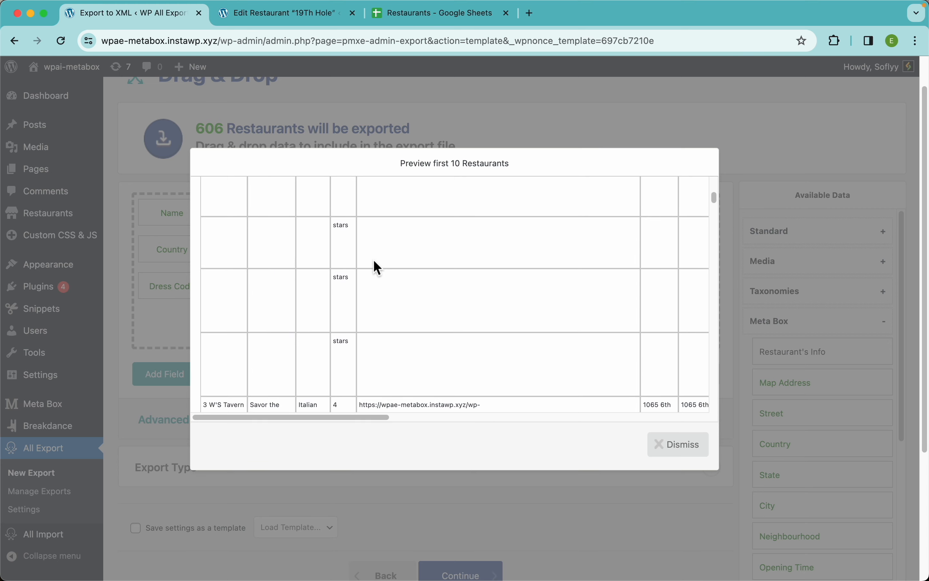
pyautogui.click(567, 132)
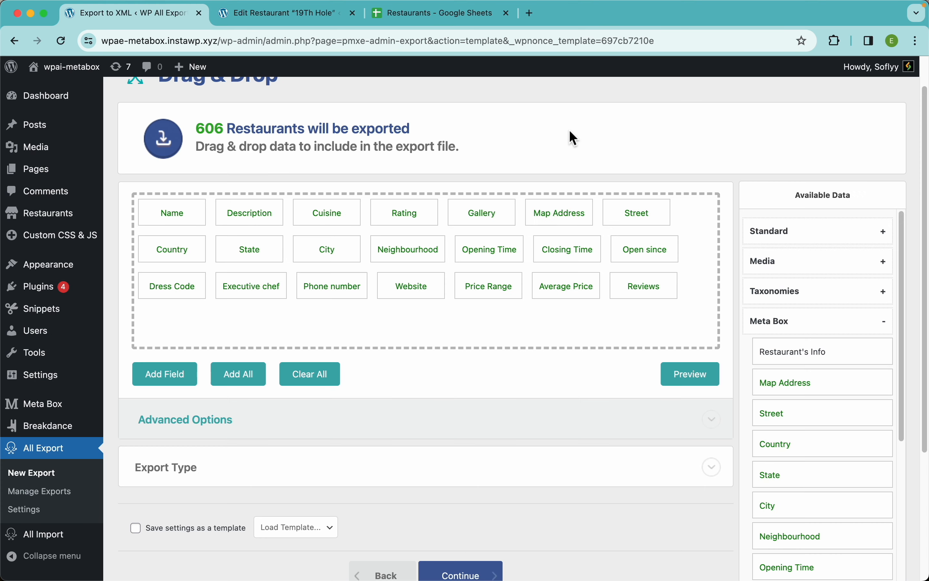
# Enable filling in empty columns for the Reviews export field's repeater rows and save the field.
pyautogui.click(639, 284)
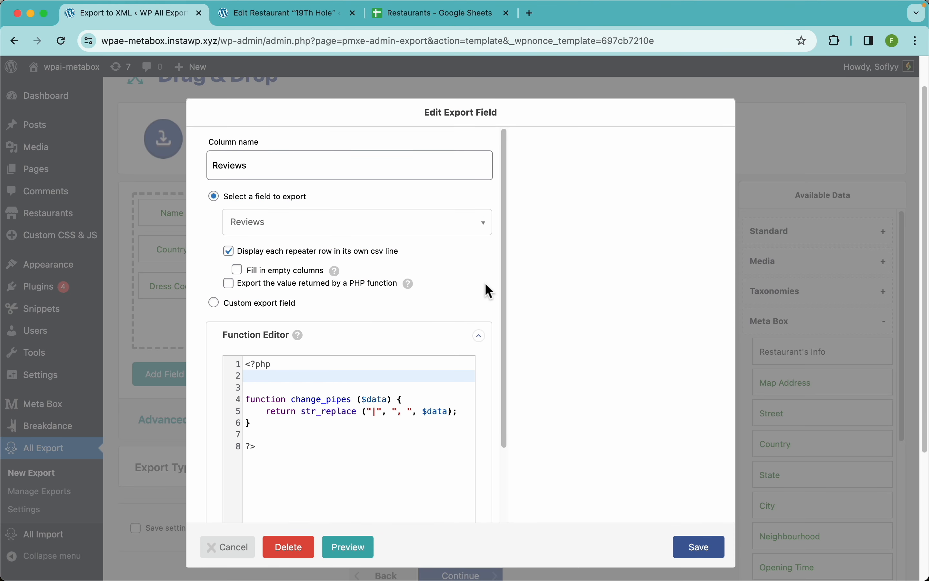
pyautogui.click(283, 272)
pyautogui.moveTo(334, 271)
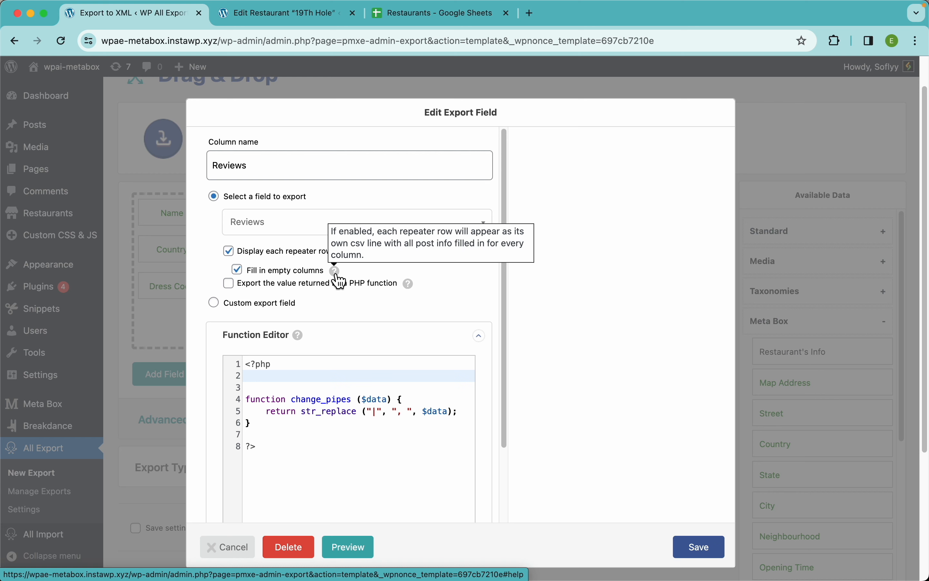
pyautogui.click(704, 546)
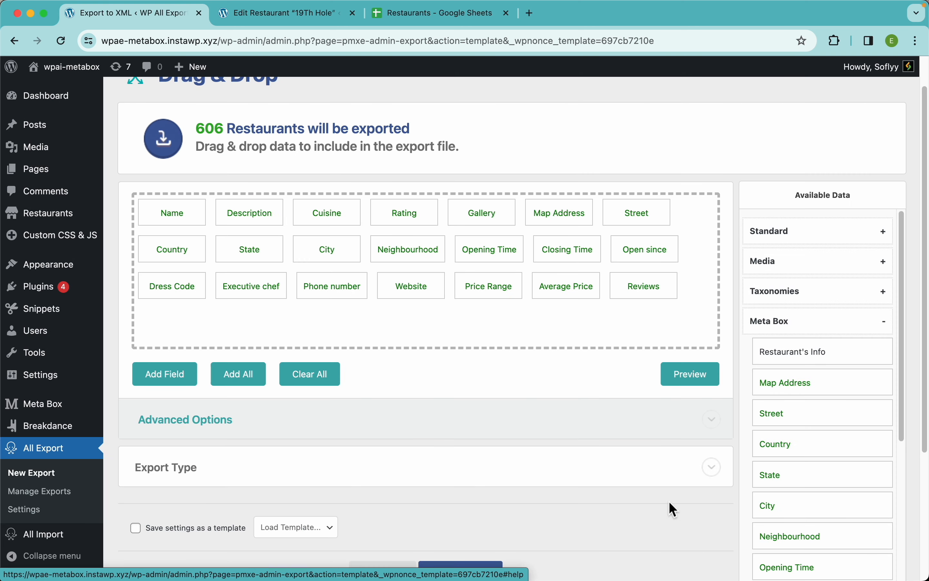
# Preview the export again, check that each review row repeats the restaurant's other columns, and close the preview.
pyautogui.click(696, 380)
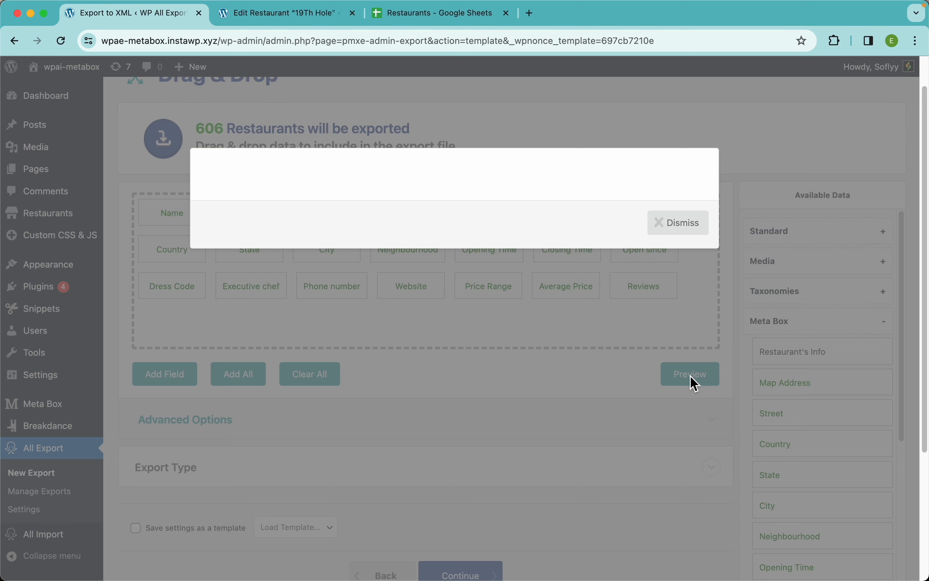
pyautogui.hscroll(10, 596, 322)
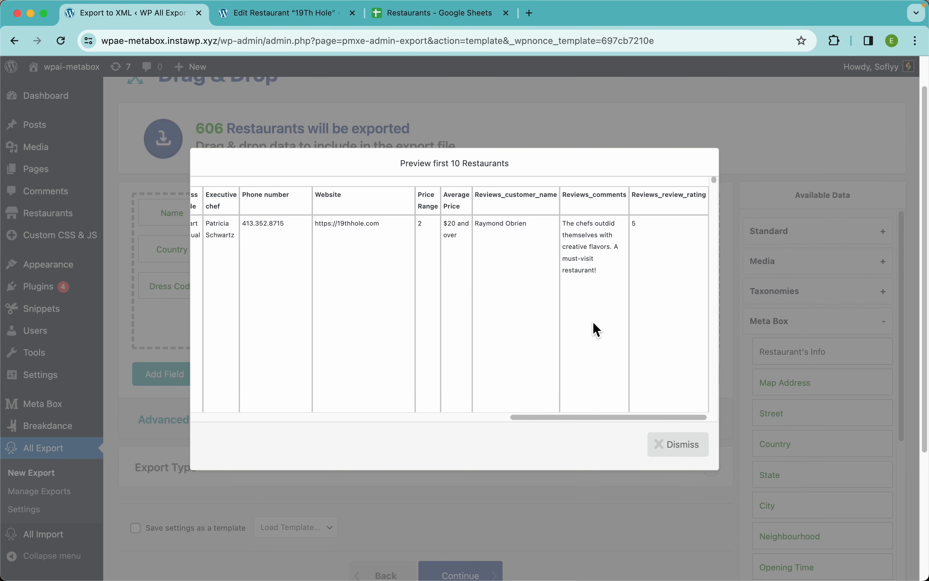
pyautogui.scroll(-5, 567, 269)
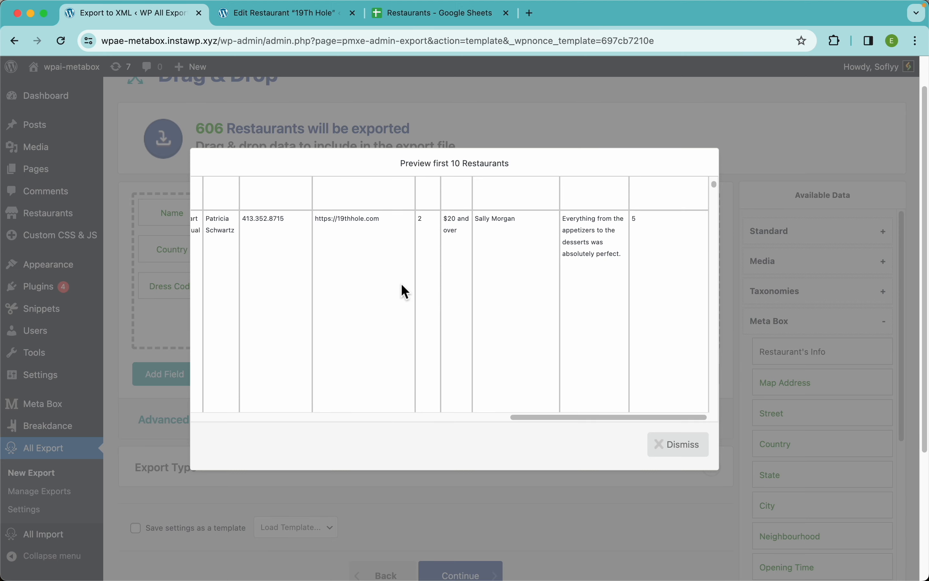
pyautogui.moveTo(529, 417); pyautogui.dragTo(332, 389)
pyautogui.hscroll(-2, 330, 382)
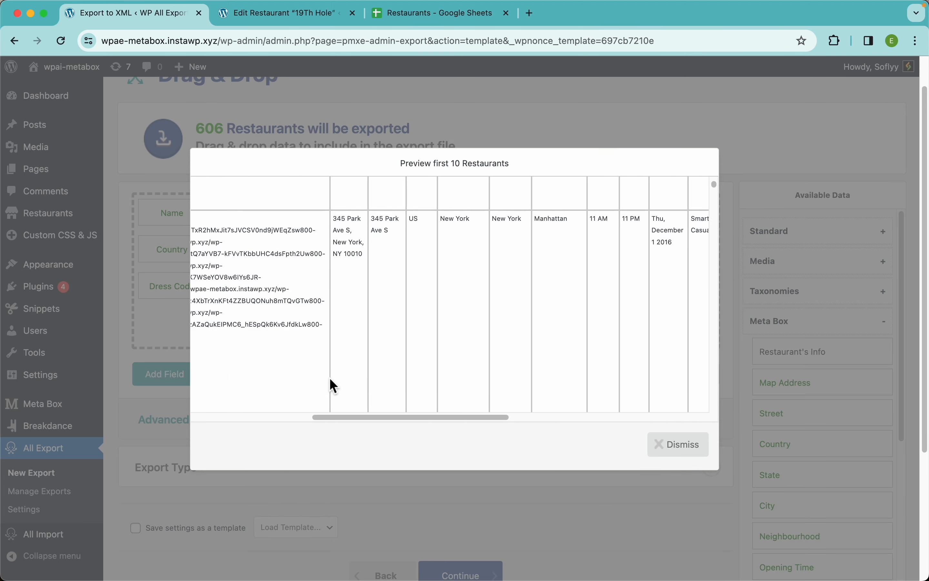
pyautogui.scroll(2, 428, 341)
pyautogui.scroll(-1, 427, 341)
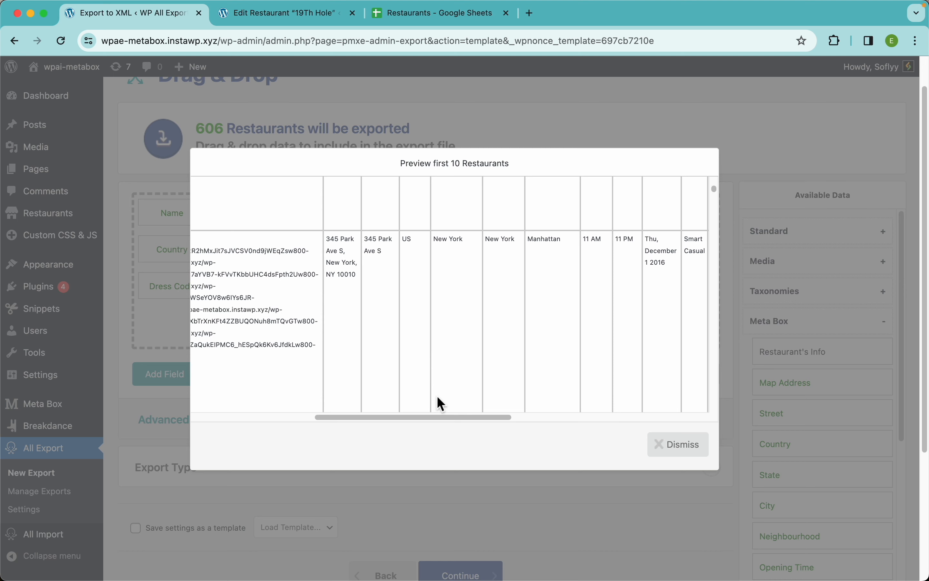
pyautogui.moveTo(438, 415); pyautogui.dragTo(309, 406)
pyautogui.click(570, 110)
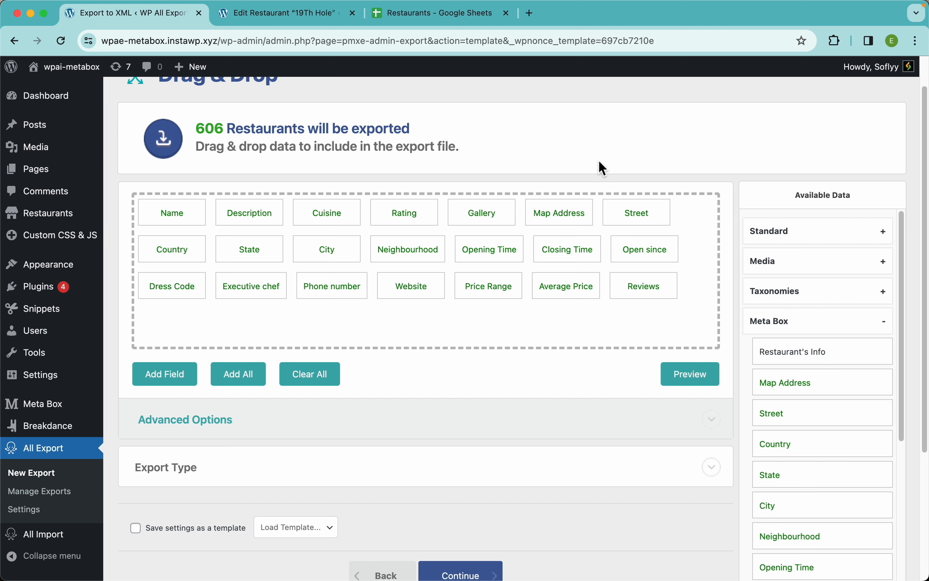
# Accept the current export field layout and continue to the export settings.
pyautogui.scroll(-1, 519, 354)
pyautogui.scroll(2, 518, 354)
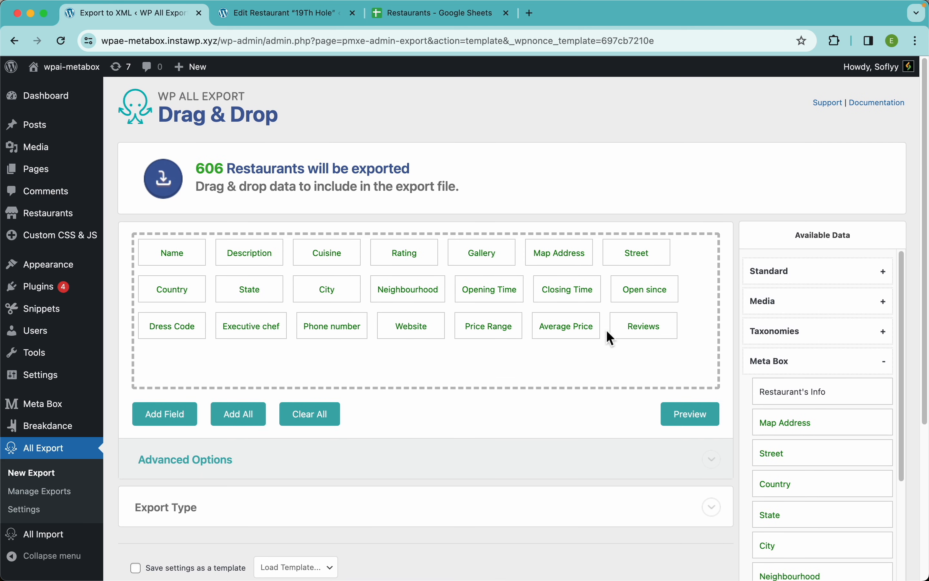
pyautogui.scroll(-3, 574, 353)
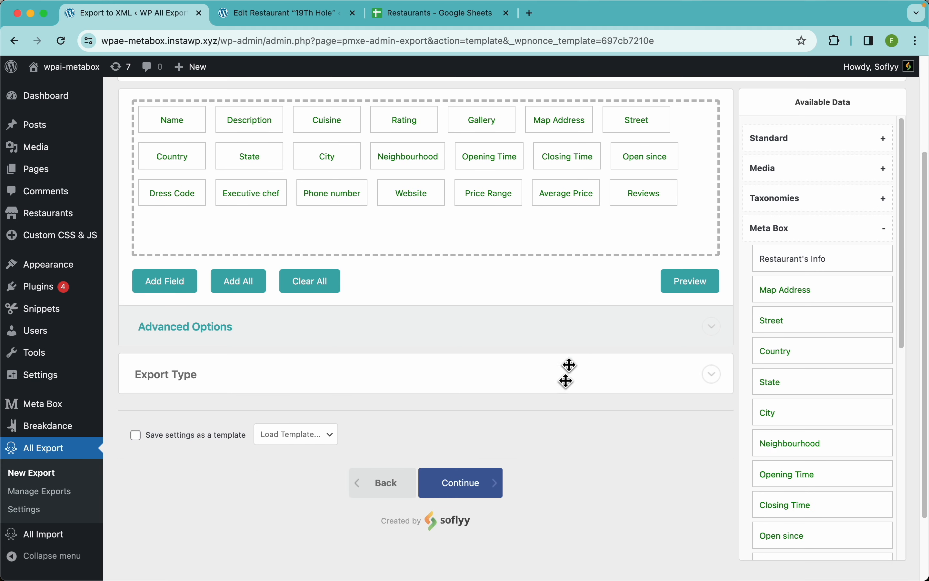
pyautogui.click(477, 490)
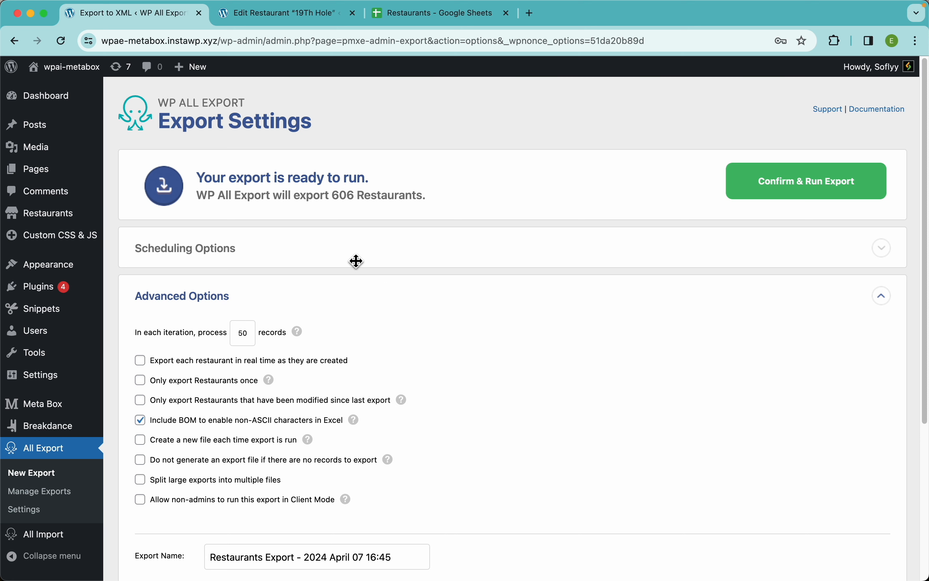
# Try automatic scheduling for the export, every week on Monday and Tuesday at 10:30am.
pyautogui.click(238, 256)
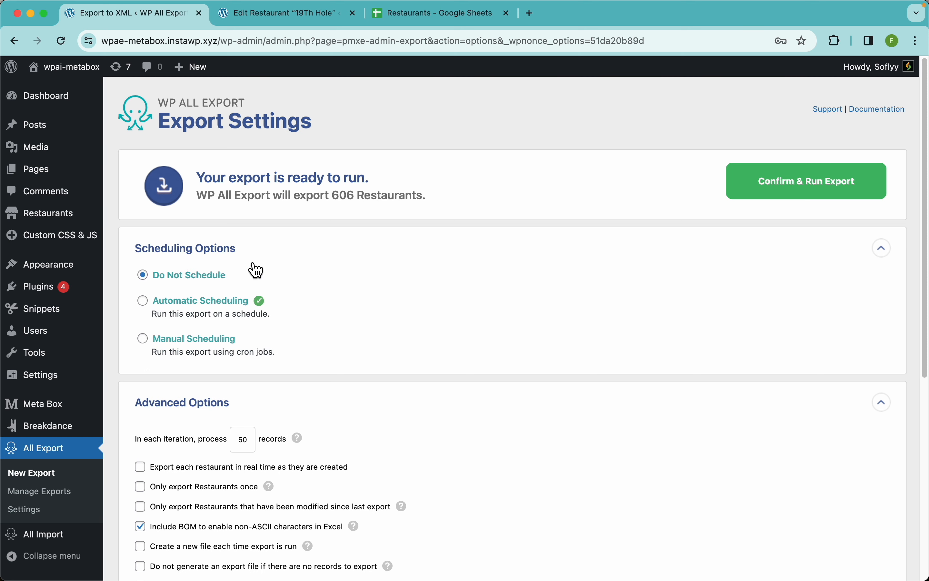
pyautogui.click(213, 315)
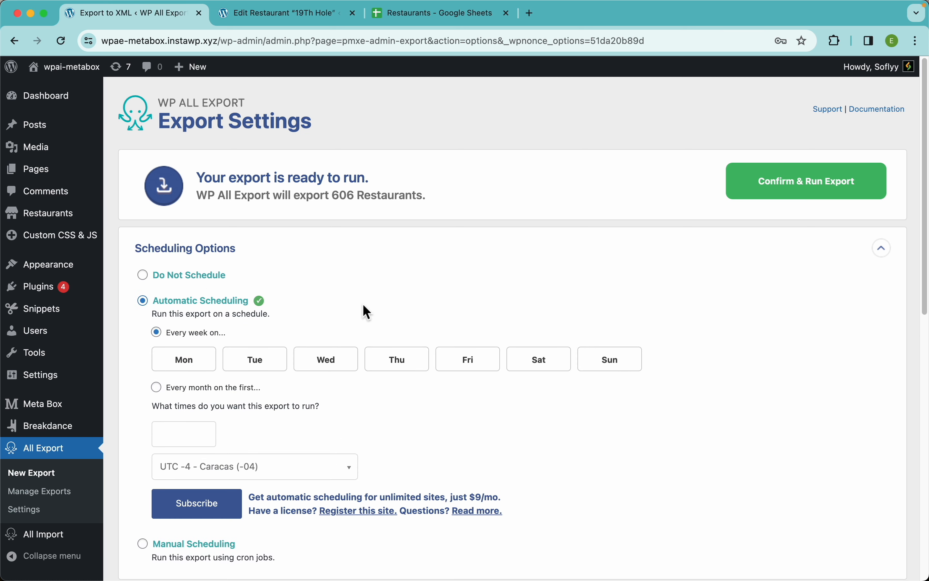
pyautogui.scroll(-3, 367, 307)
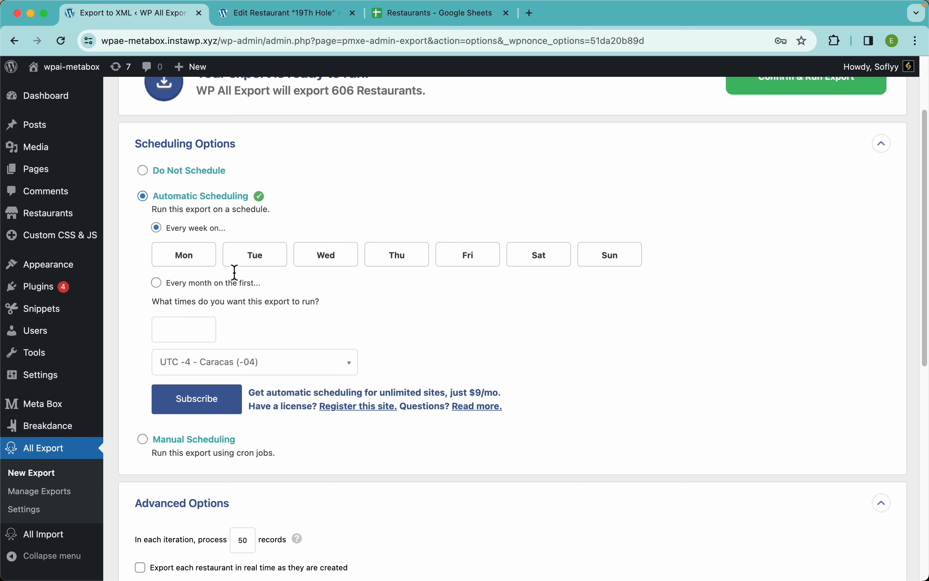
pyautogui.click(183, 255)
pyautogui.click(255, 258)
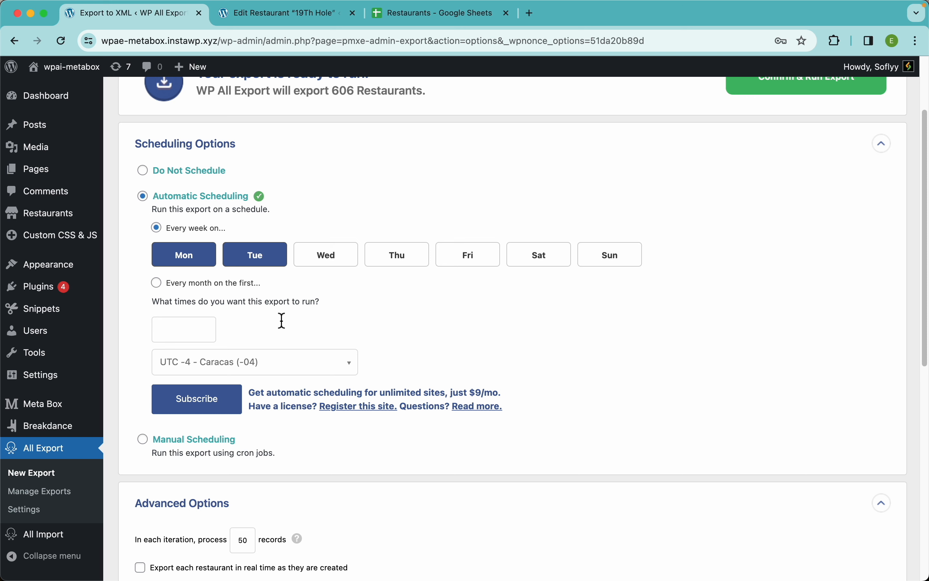
pyautogui.click(196, 336)
pyautogui.scroll(-6, 197, 413)
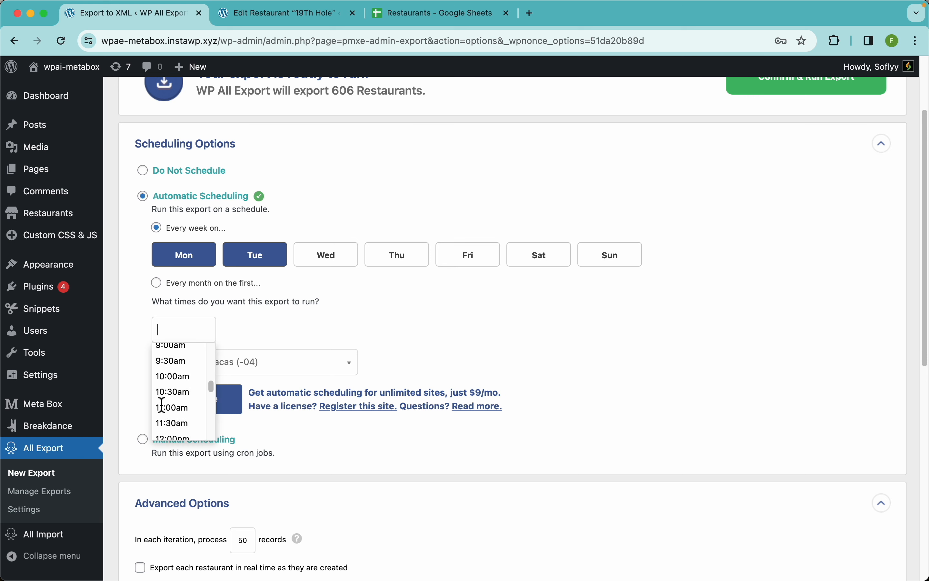
pyautogui.click(172, 399)
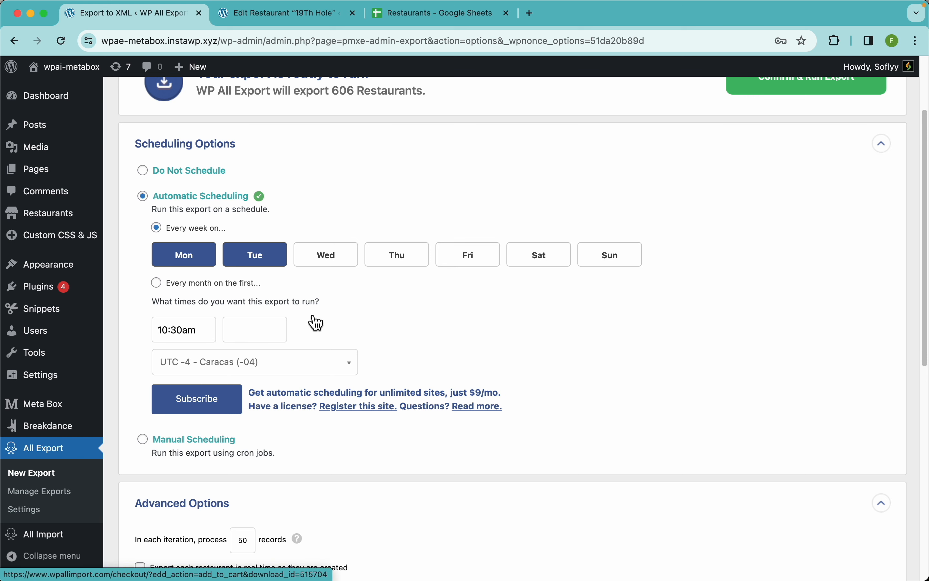
# View the manual scheduling cron URLs, set the export back to Do Not Schedule, and collapse the scheduling options.
pyautogui.click(212, 440)
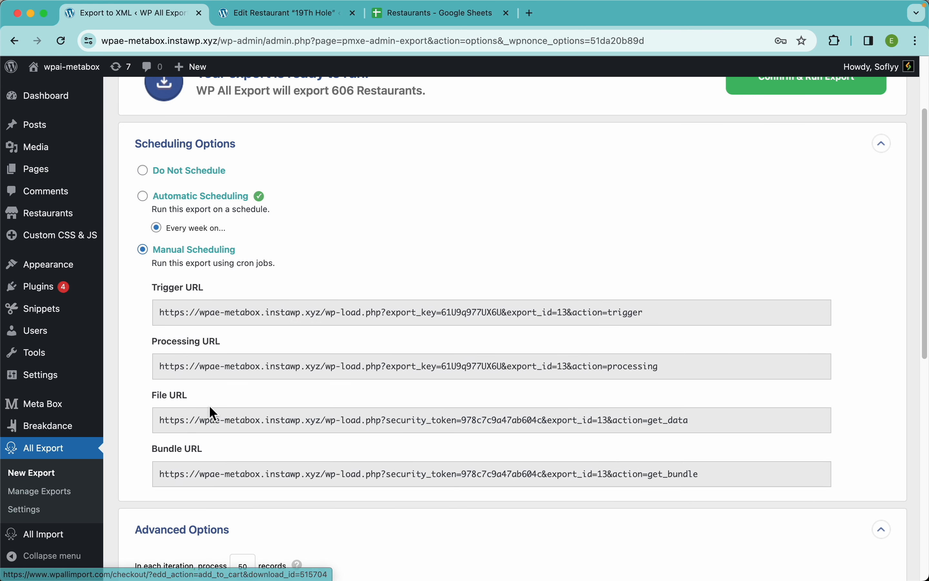
pyautogui.scroll(-3, 413, 298)
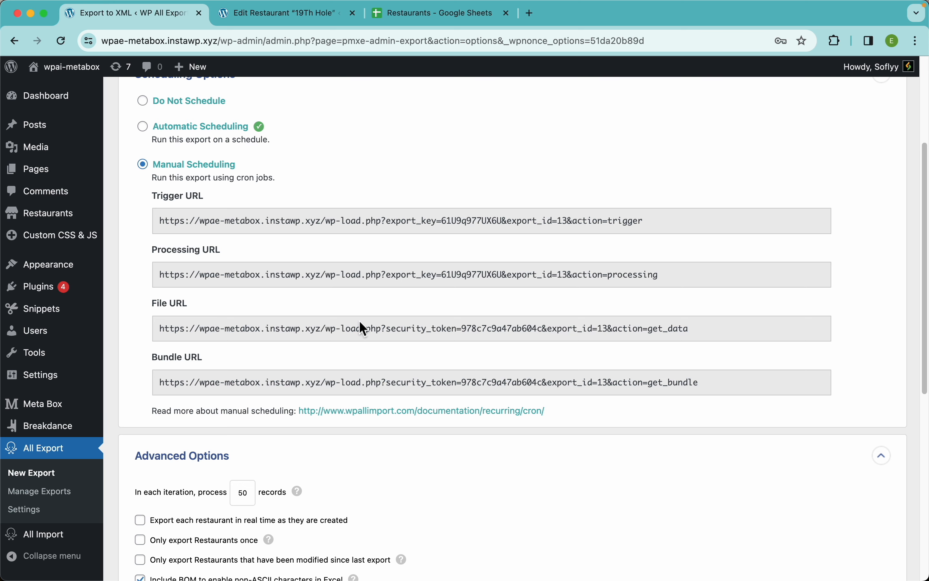
pyautogui.scroll(3, 345, 256)
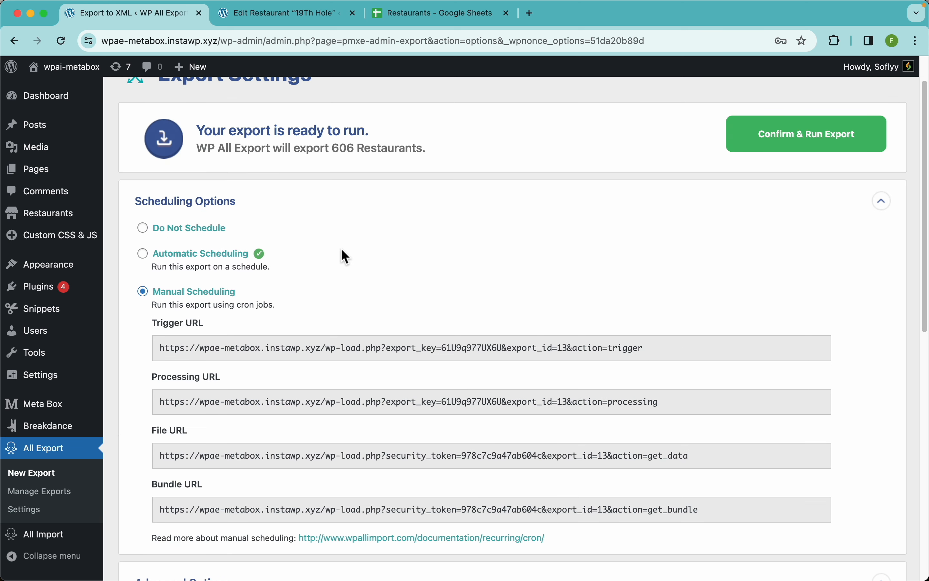
pyautogui.click(194, 229)
pyautogui.click(302, 216)
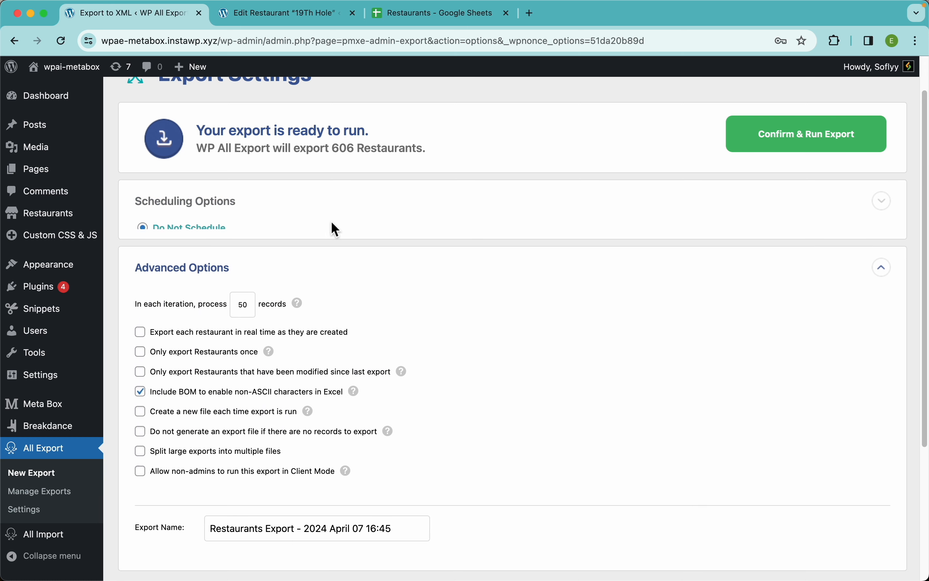
# Review the advanced options, including real-time export and modified-only export, and confirm and run the restaurants export.
pyautogui.scroll(-2, 332, 222)
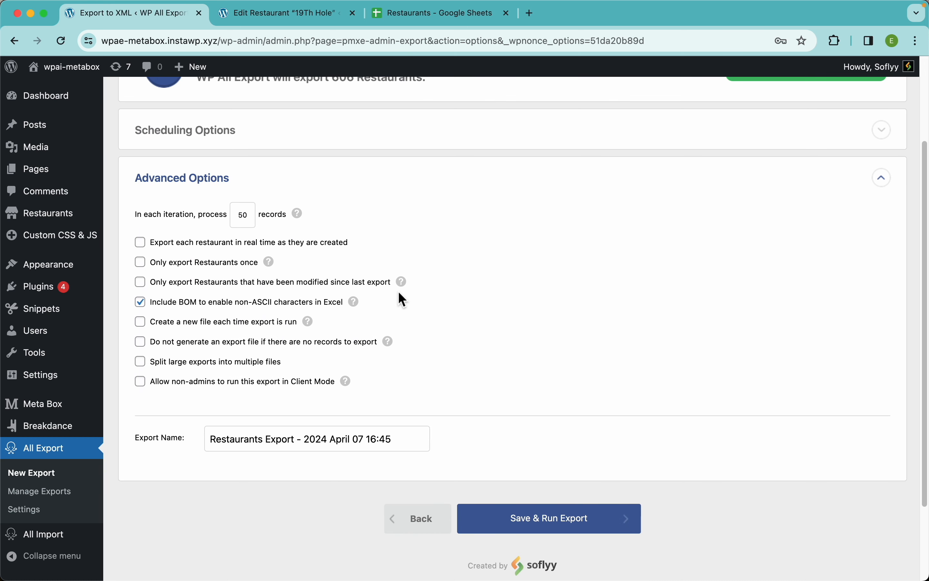
pyautogui.moveTo(354, 242); pyautogui.dragTo(150, 246)
pyautogui.click(422, 264)
pyautogui.moveTo(404, 287)
pyautogui.scroll(3, 480, 309)
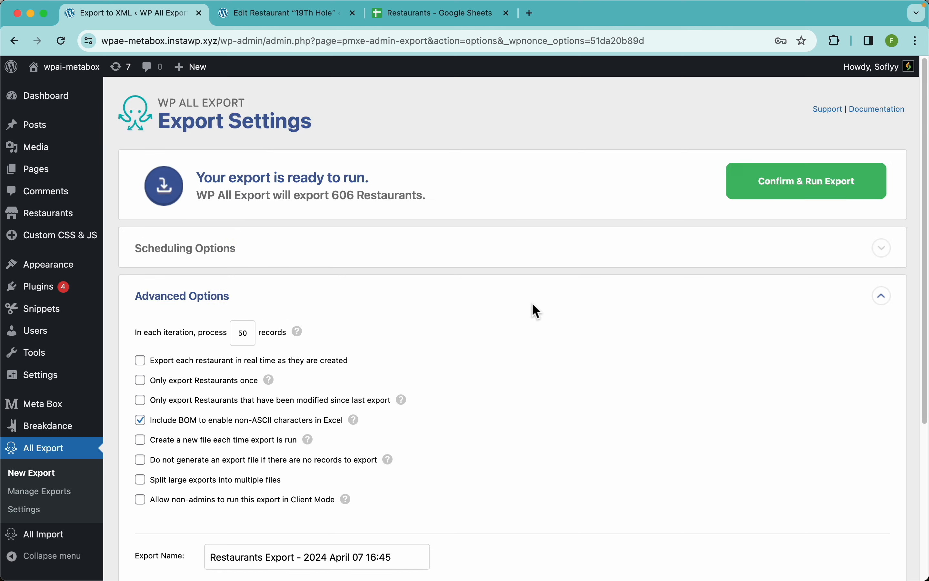
pyautogui.click(772, 179)
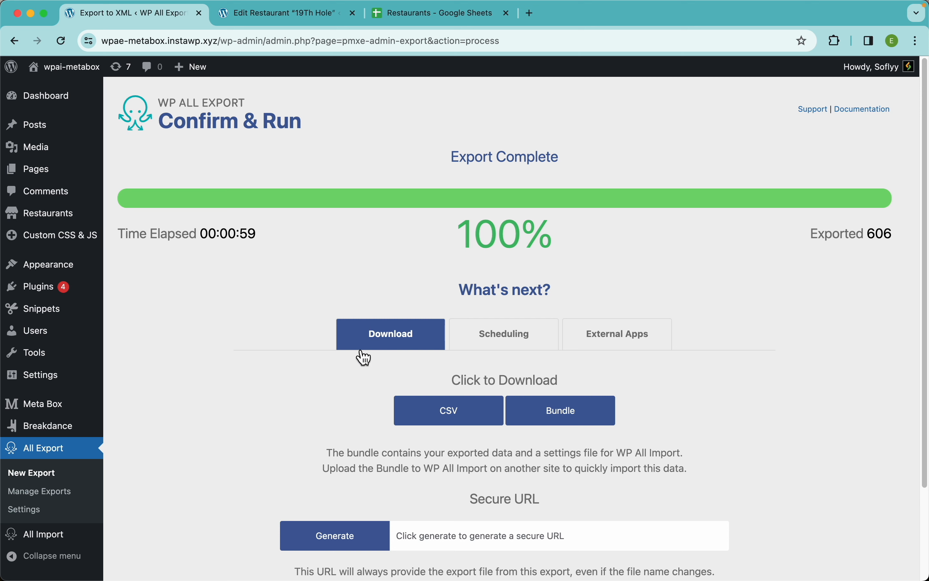
# Look through the completed export's scheduling choices and its Zapier information for external apps.
pyautogui.moveTo(69, 539)
pyautogui.click(521, 340)
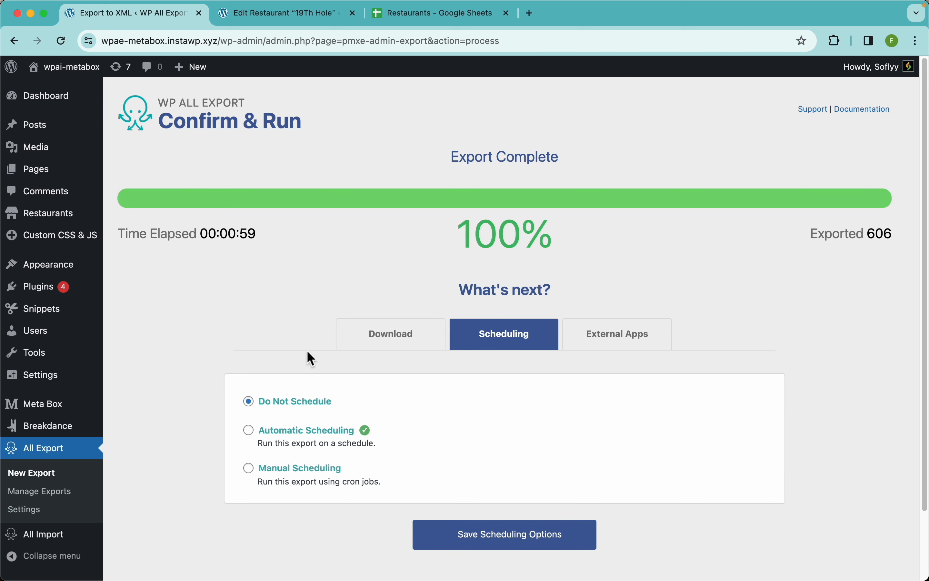
pyautogui.click(624, 346)
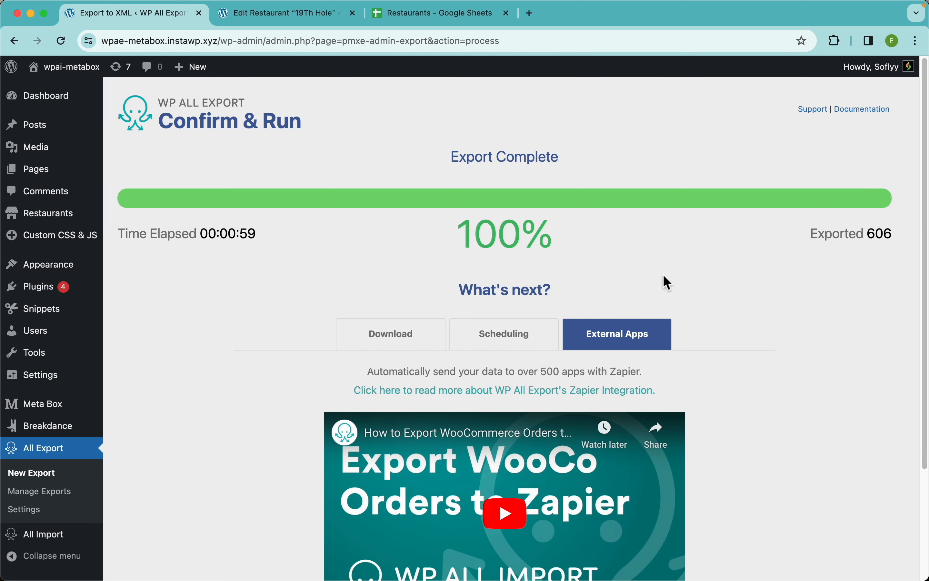
pyautogui.scroll(-4, 664, 279)
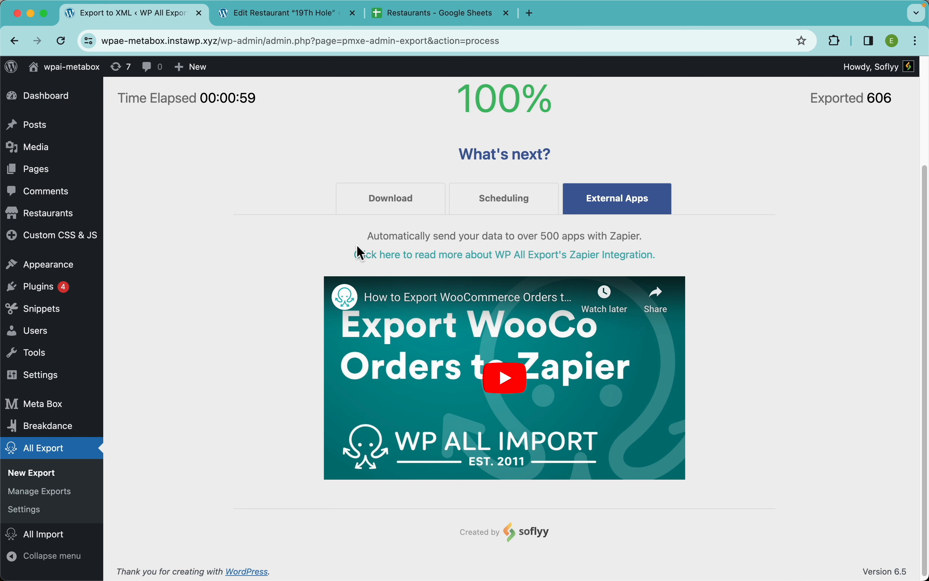
# Open WP All Export's Zapier integration and set the new Zap's trigger event to New Export File.
pyautogui.click(429, 255)
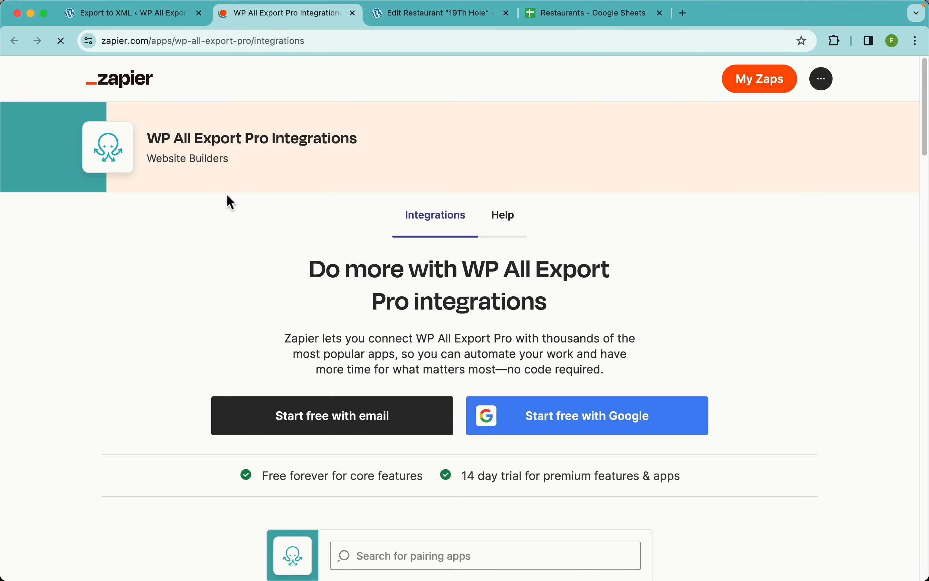
pyautogui.scroll(-3, 487, 246)
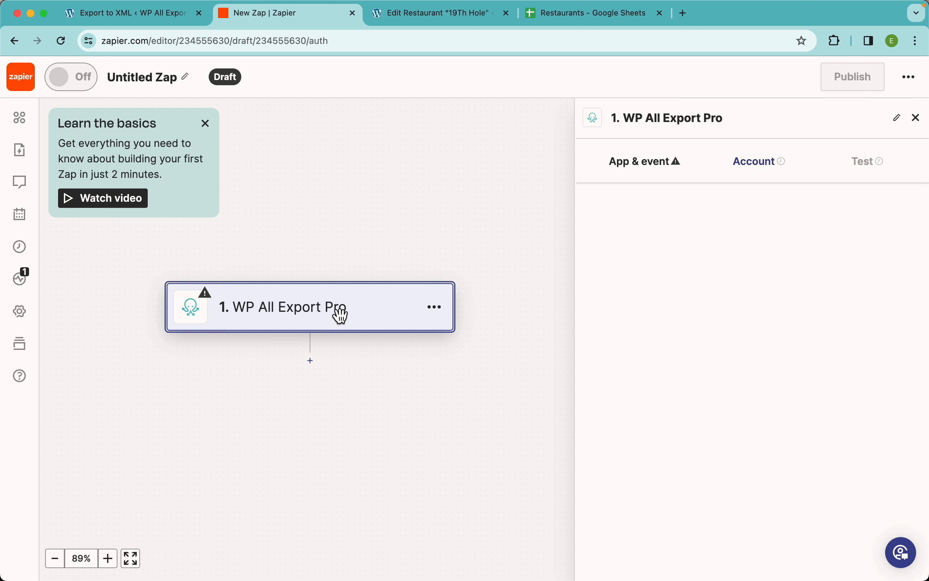
pyautogui.click(662, 286)
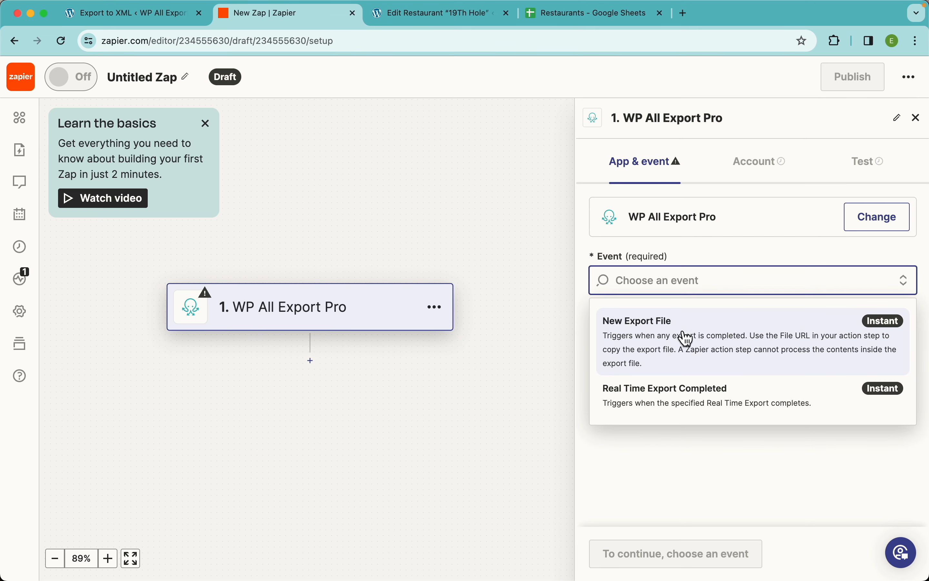
pyautogui.click(707, 336)
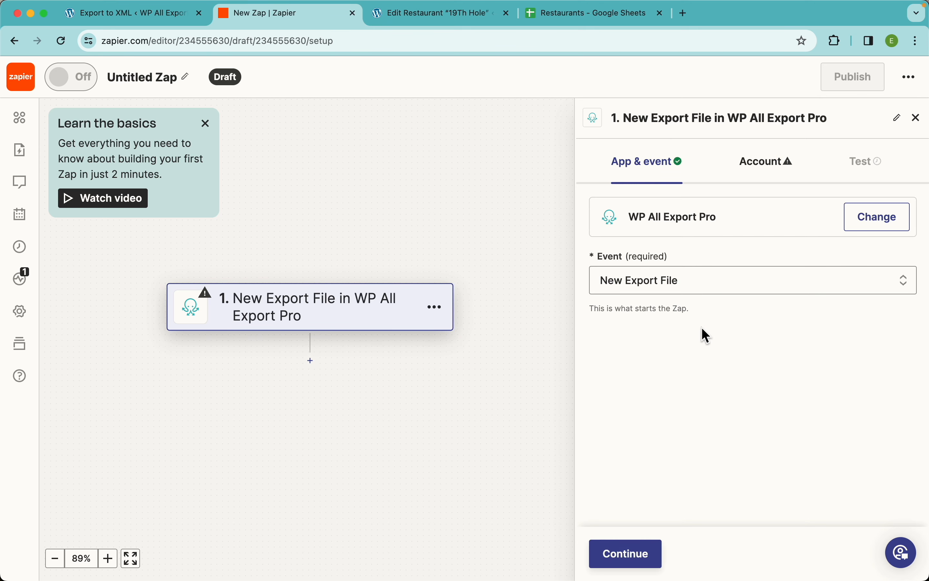
pyautogui.click(624, 558)
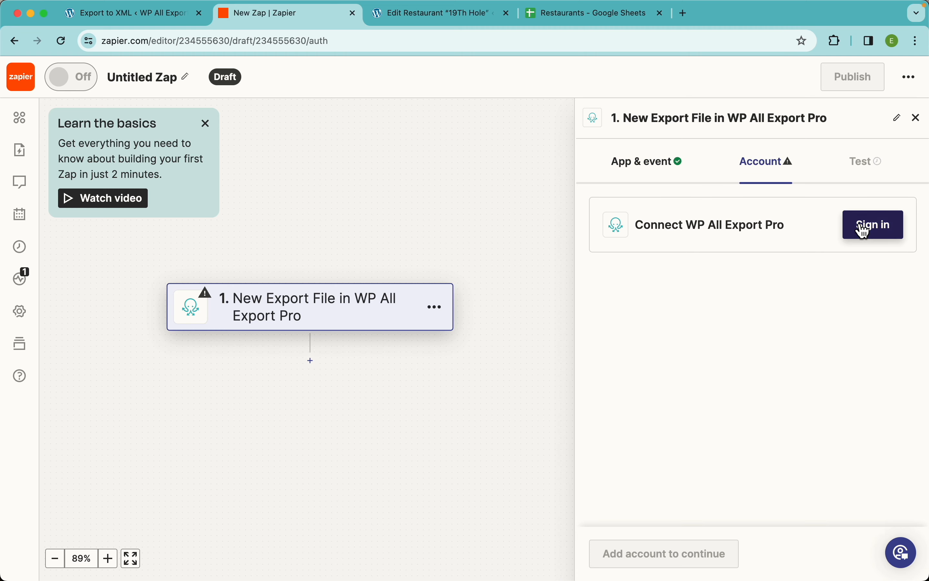
# Start connecting a WP All Export Pro account to the Zap and paste the API key copied from the WP All Export settings.
pyautogui.click(868, 225)
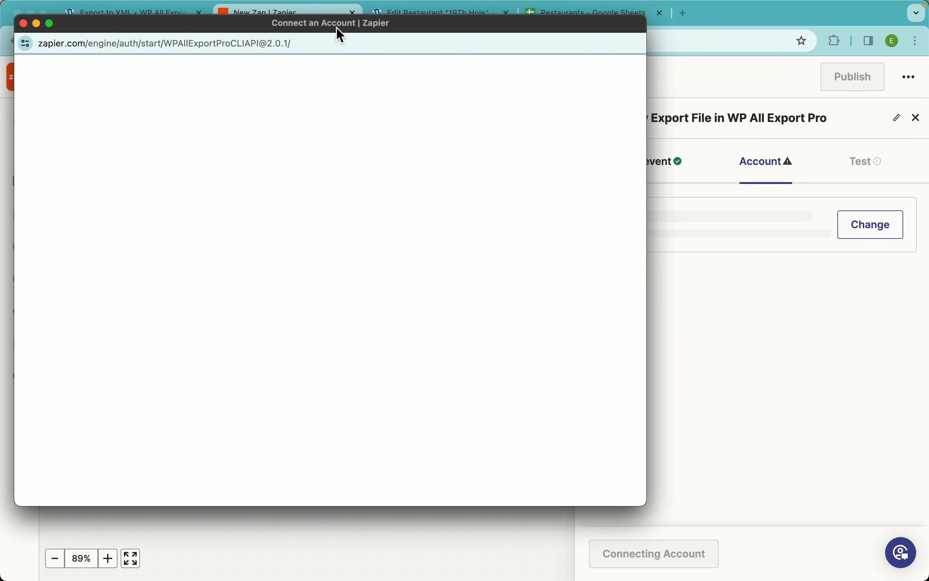
pyautogui.moveTo(336, 29); pyautogui.dragTo(451, 75)
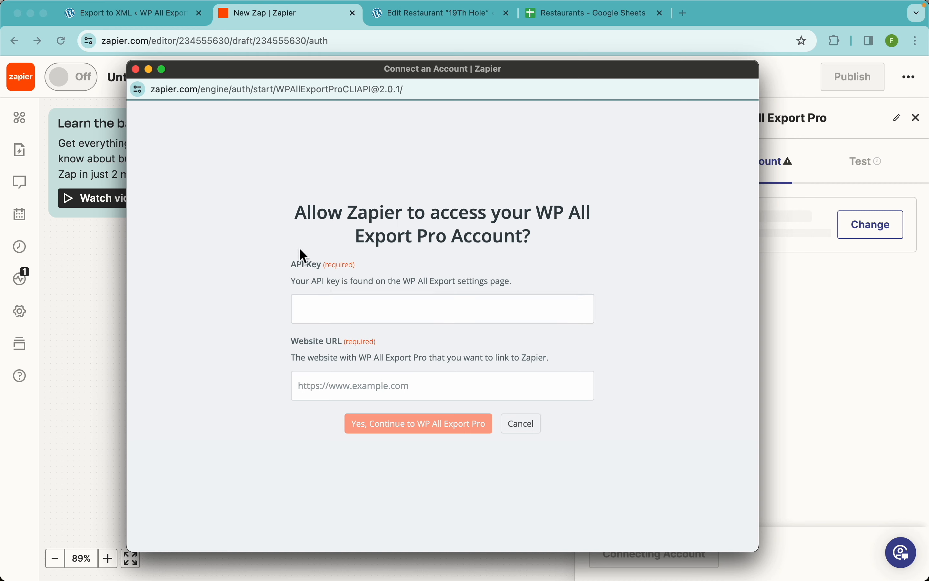
pyautogui.click(127, 14)
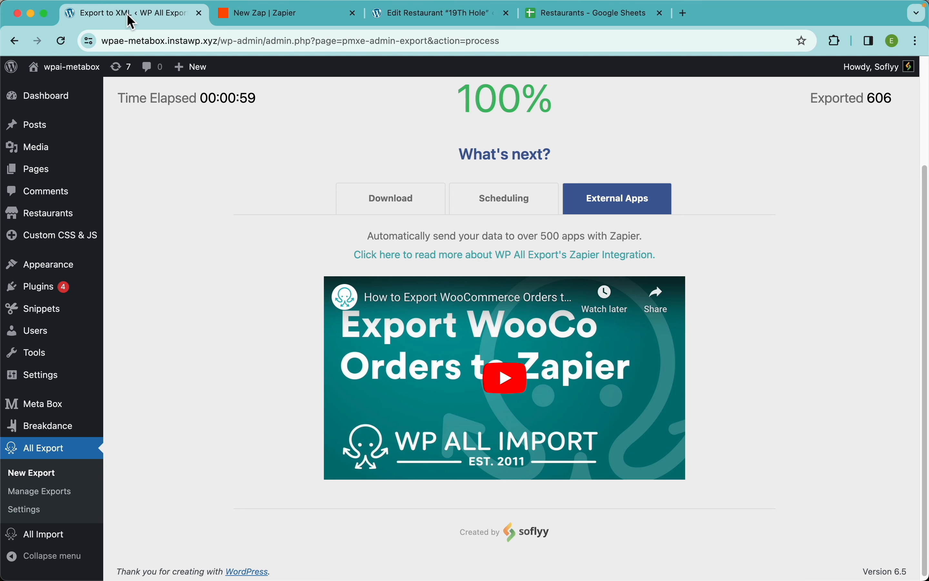
pyautogui.click(39, 512)
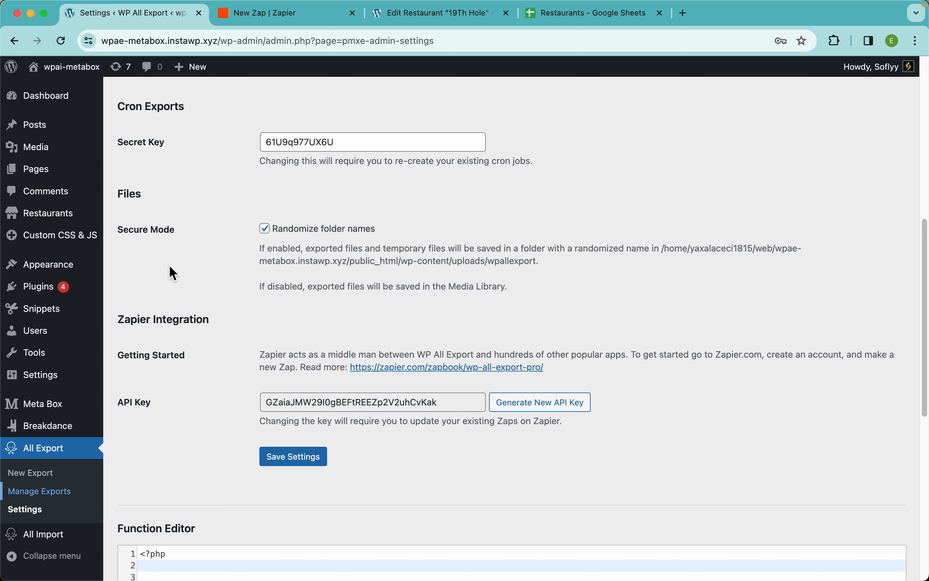
pyautogui.scroll(-3, 199, 338)
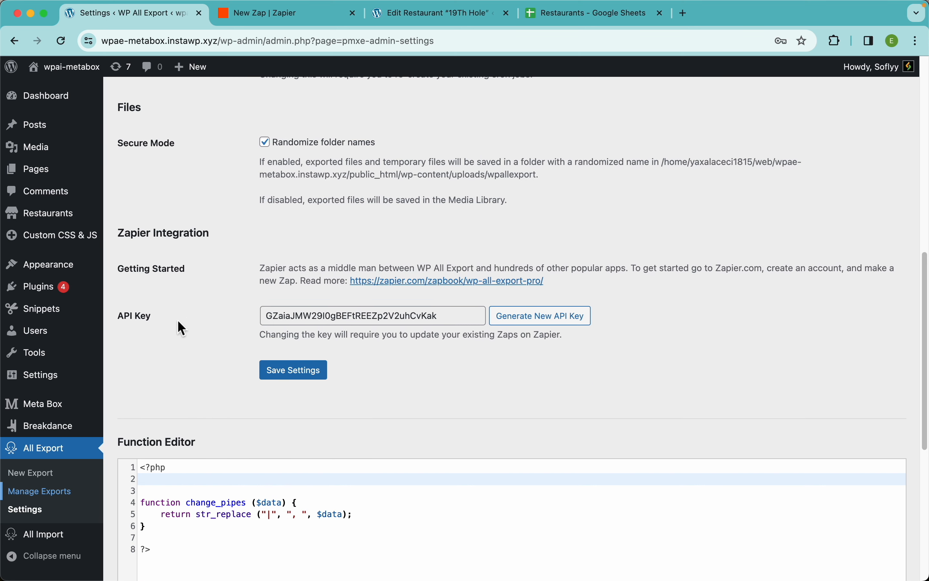
pyautogui.doubleClick(419, 315)
pyautogui.press('super+c')
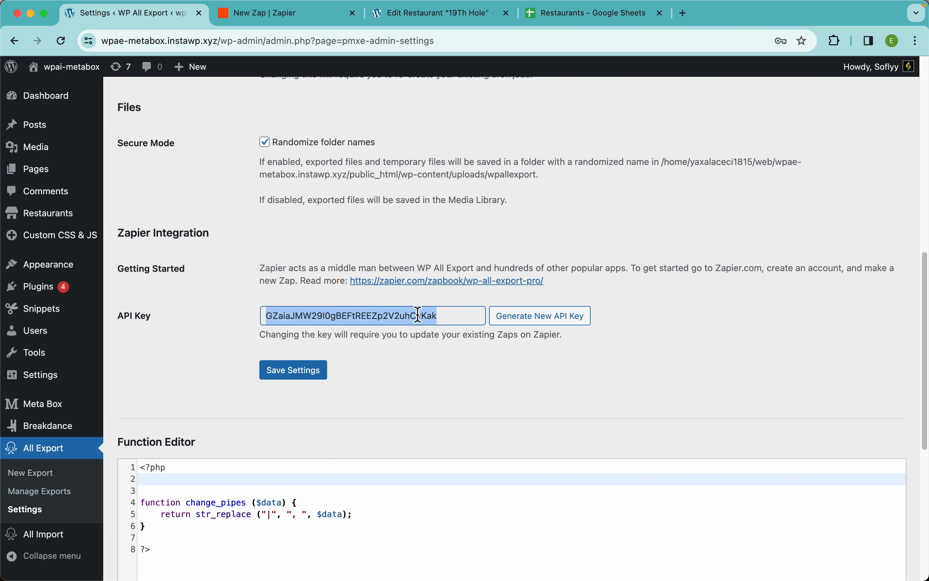
pyautogui.press('super+grave')
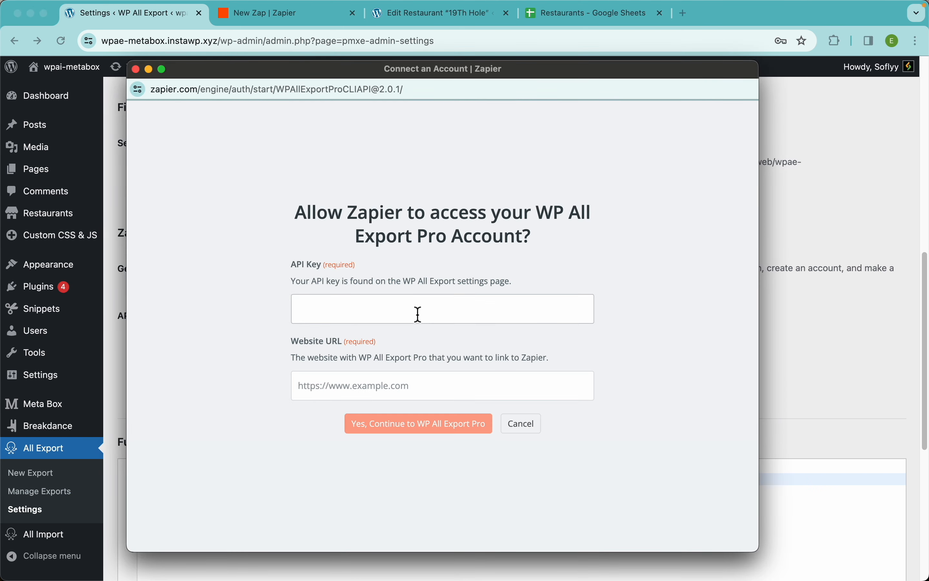
pyautogui.press('super+v')
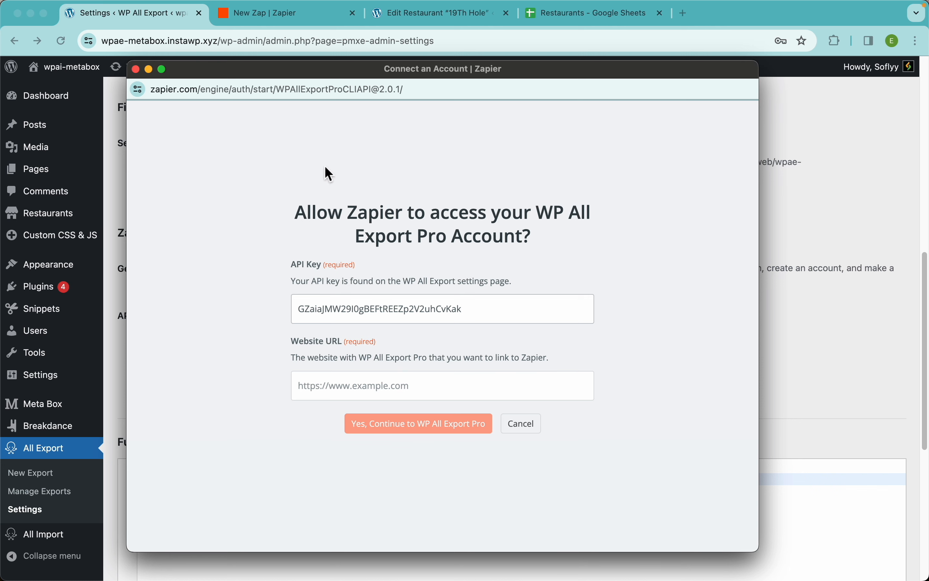
pyautogui.click(186, 51)
pyautogui.click(209, 42)
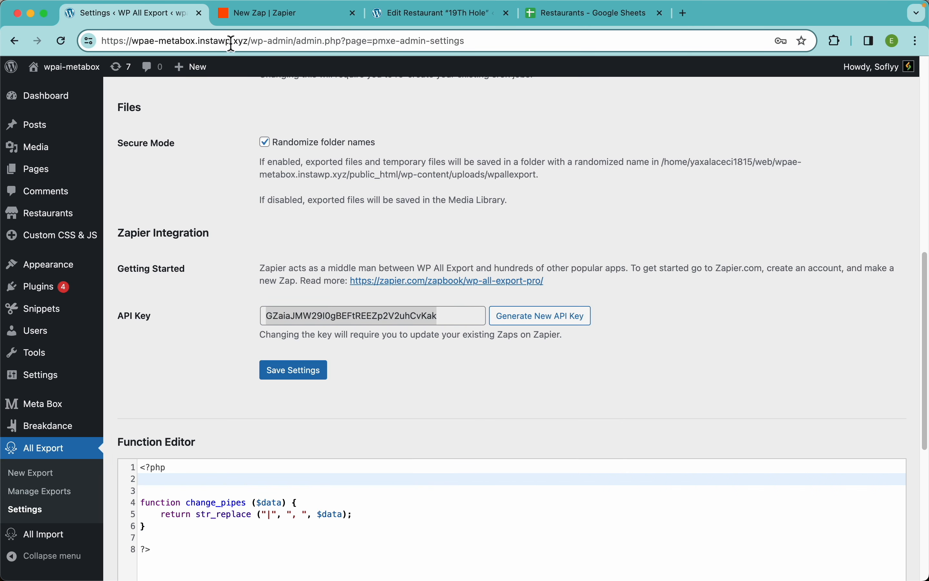
pyautogui.moveTo(250, 41); pyautogui.dragTo(98, 38)
pyautogui.press('super+c')
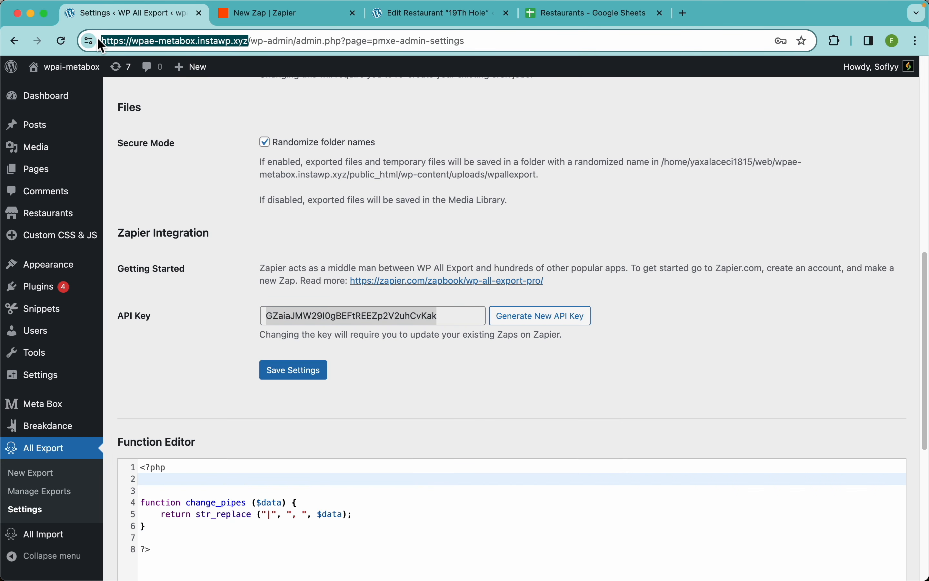
pyautogui.press('super+grave')
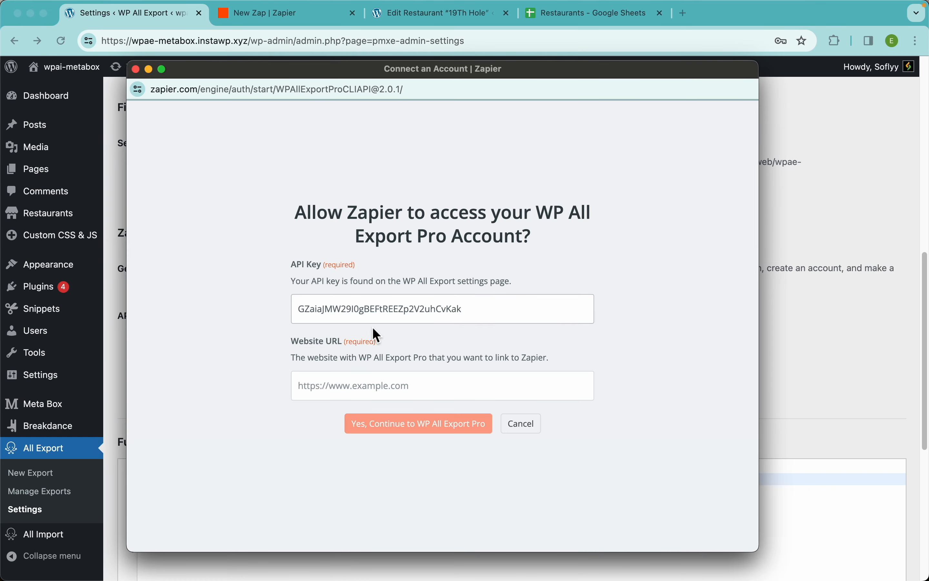
pyautogui.click(364, 386)
pyautogui.press('super+v')
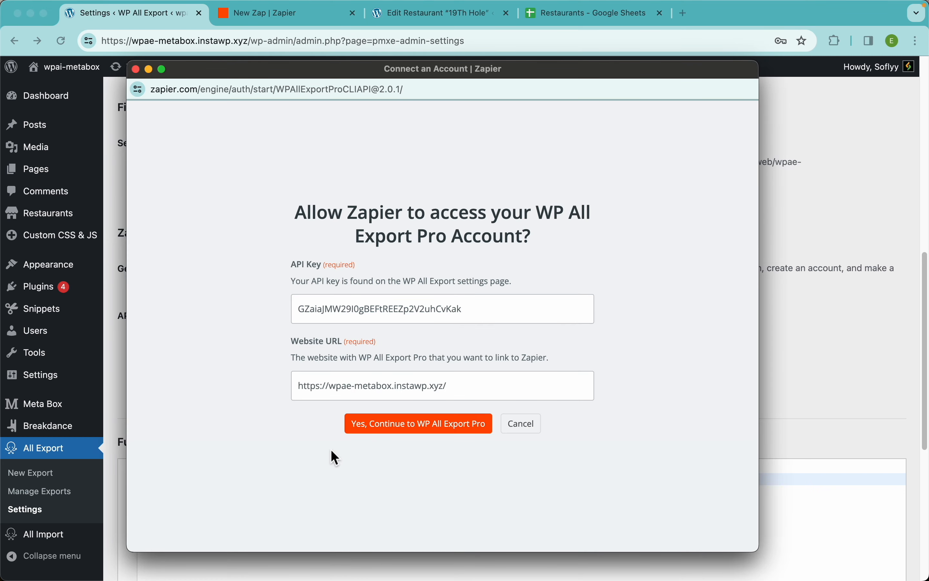
pyautogui.click(422, 426)
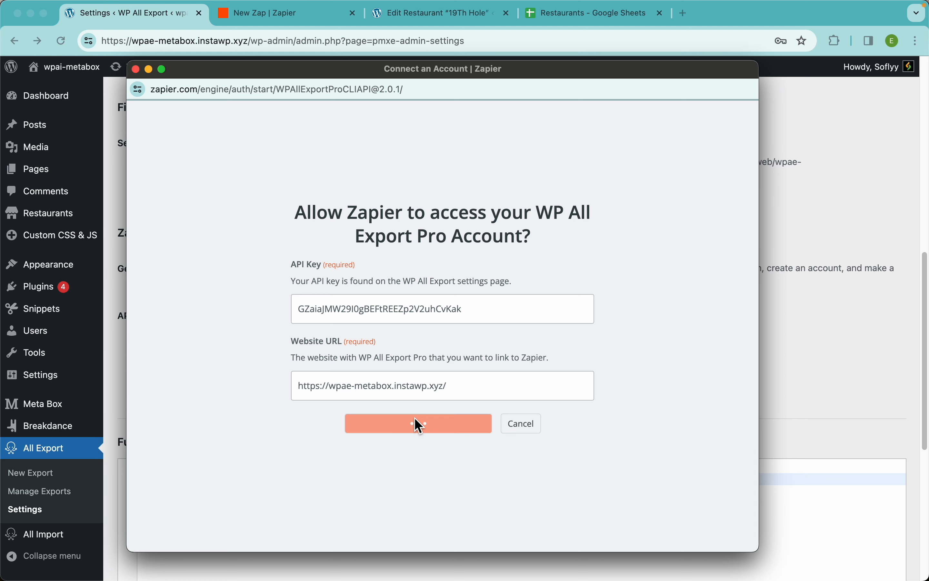
pyautogui.click(287, 19)
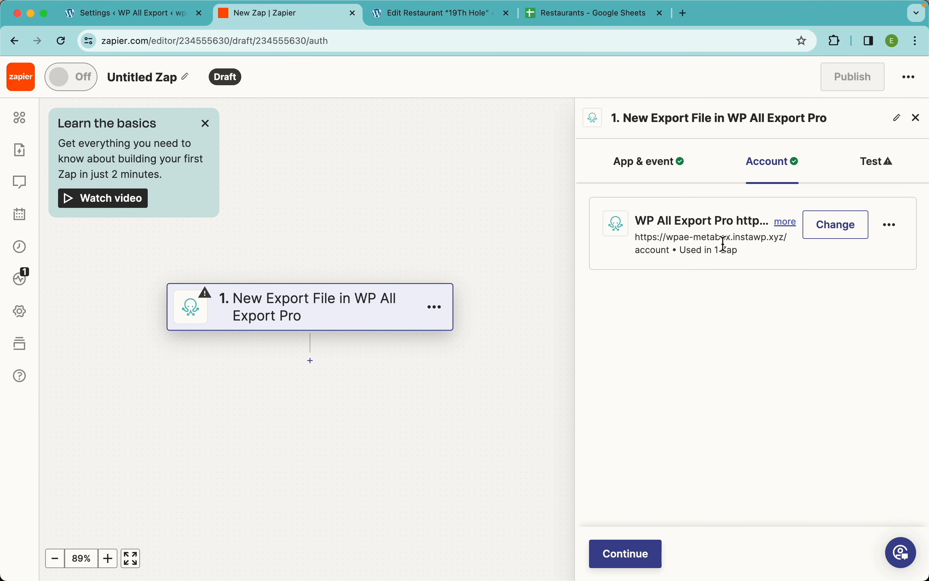
# Test the New Export File trigger, review the fields of the Export A record, and continue with that record.
pyautogui.click(646, 569)
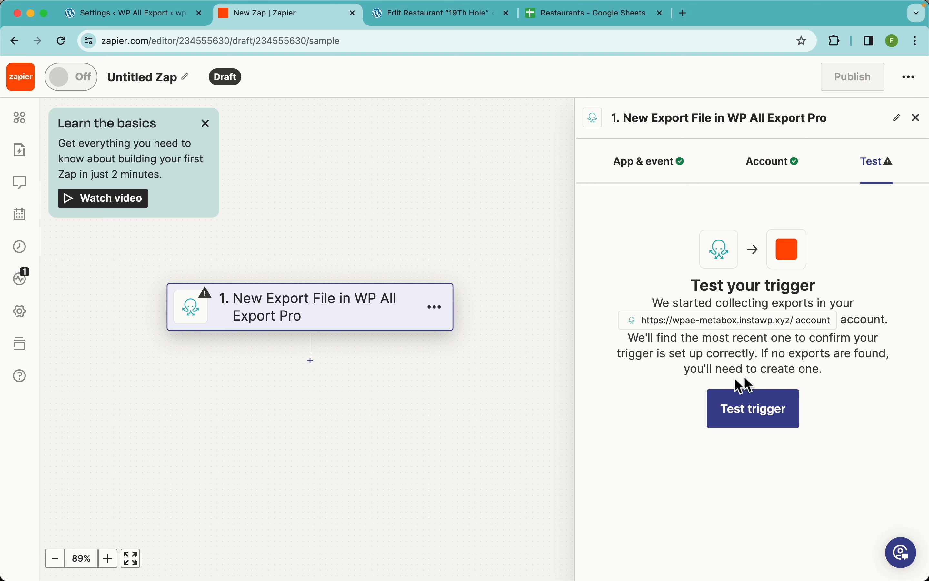
pyautogui.click(766, 416)
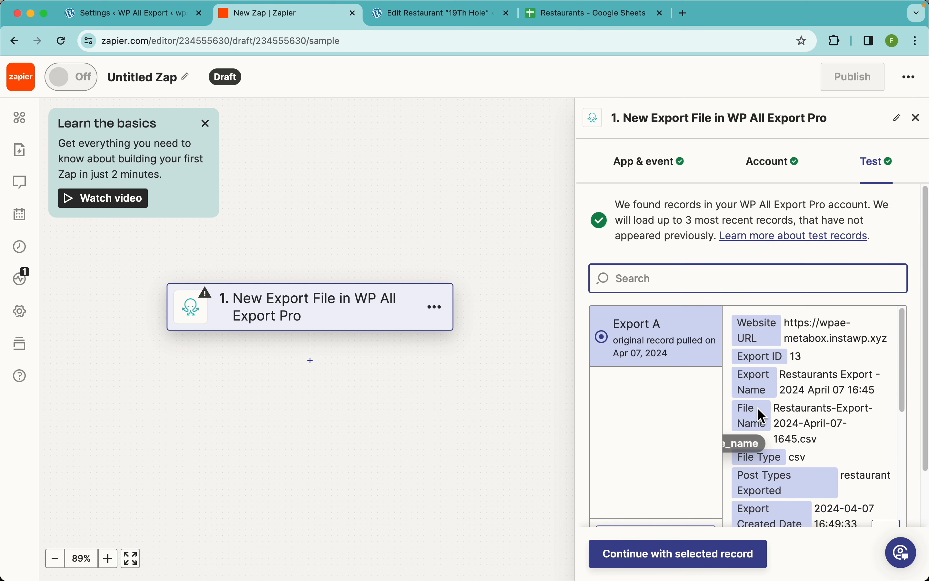
pyautogui.scroll(-3, 749, 441)
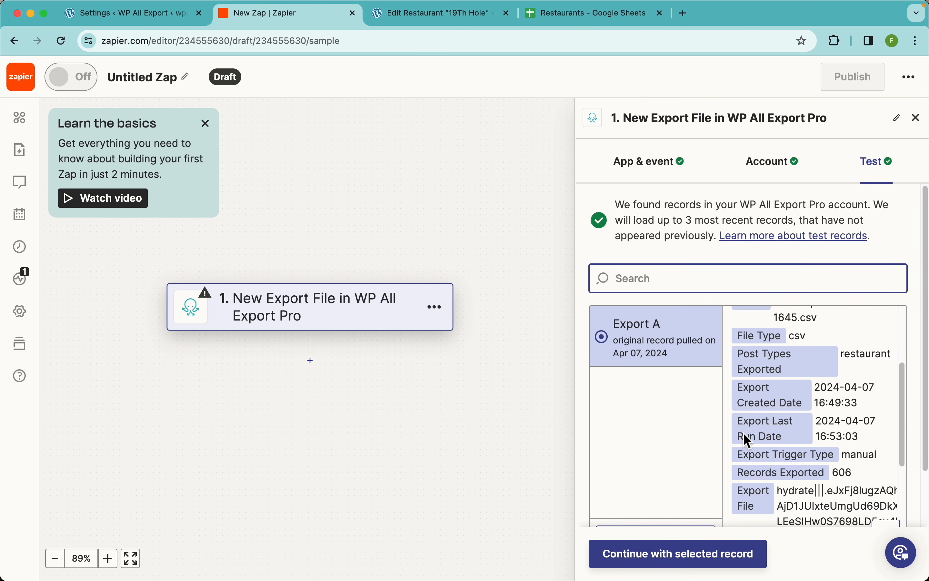
pyautogui.scroll(-2, 749, 441)
pyautogui.scroll(-3, 794, 374)
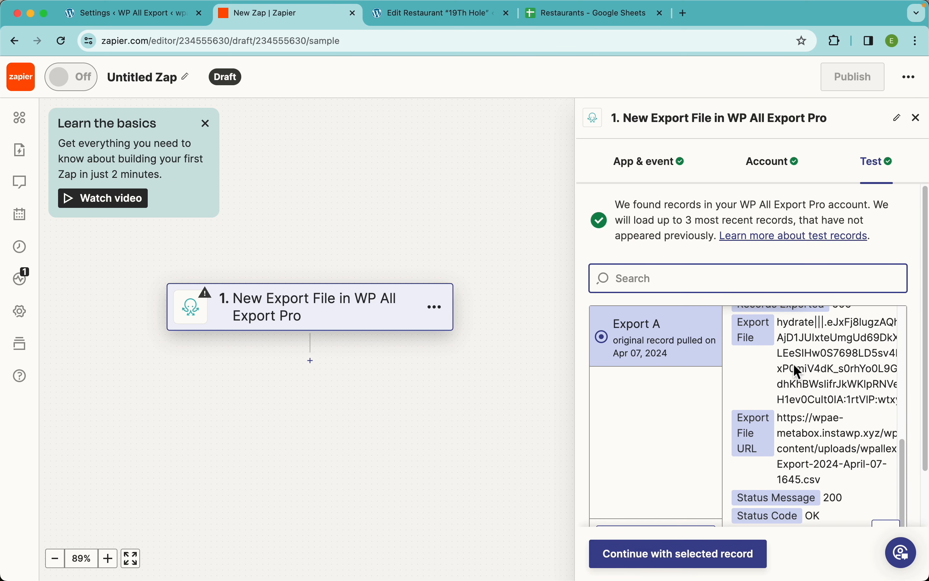
pyautogui.scroll(10, 798, 372)
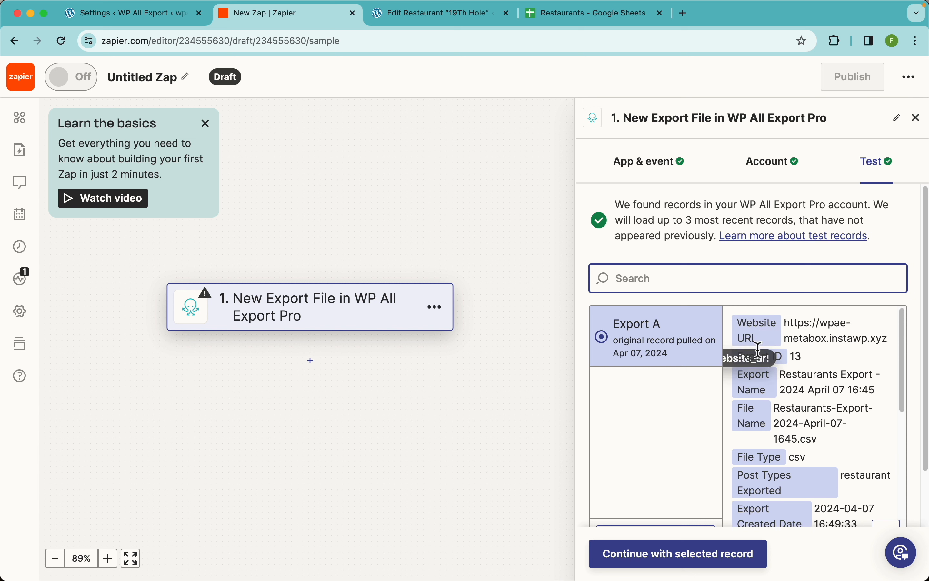
pyautogui.scroll(-4, 809, 423)
pyautogui.scroll(-5, 812, 383)
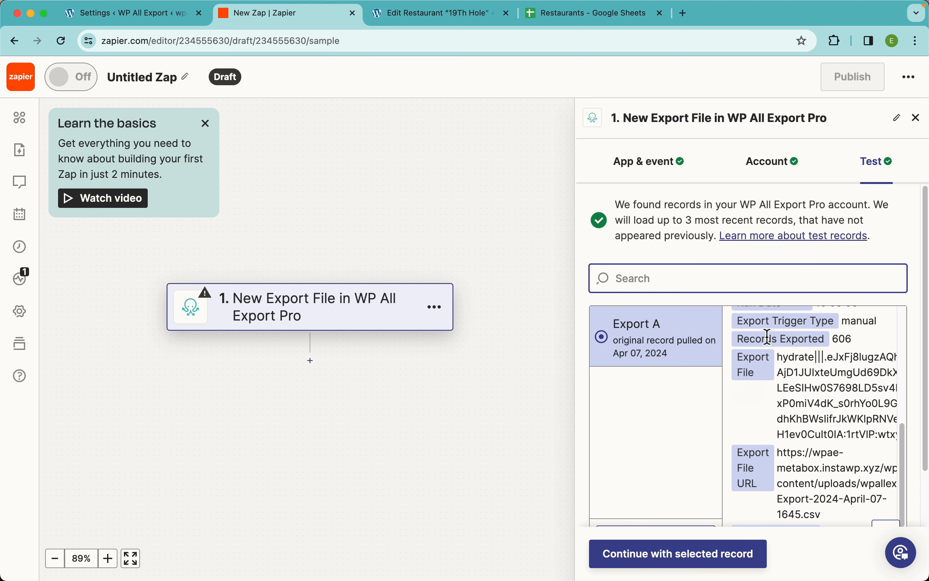
pyautogui.click(693, 563)
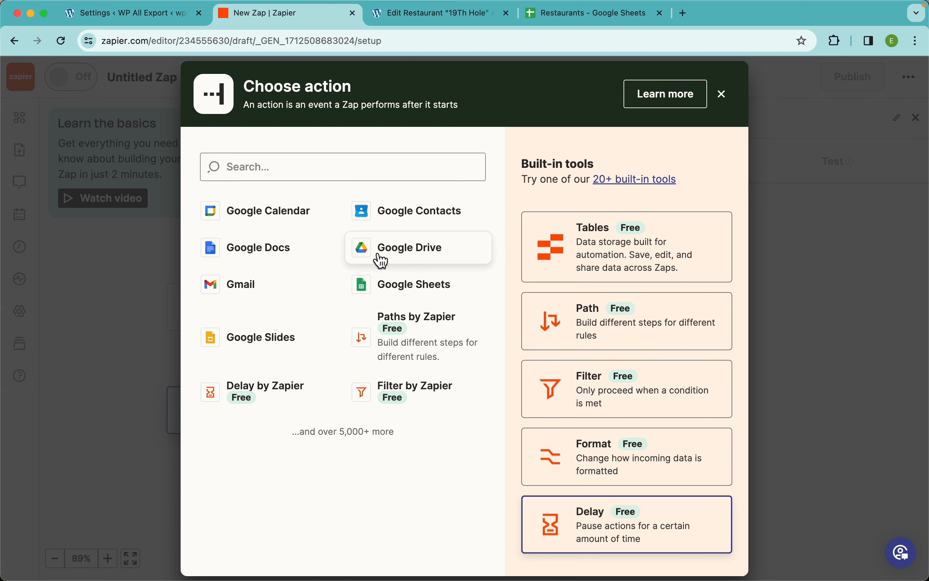
# Add Google Drive as the Zap's action and set its event to Replace File (Maximum Size: 150MB).
pyautogui.click(402, 257)
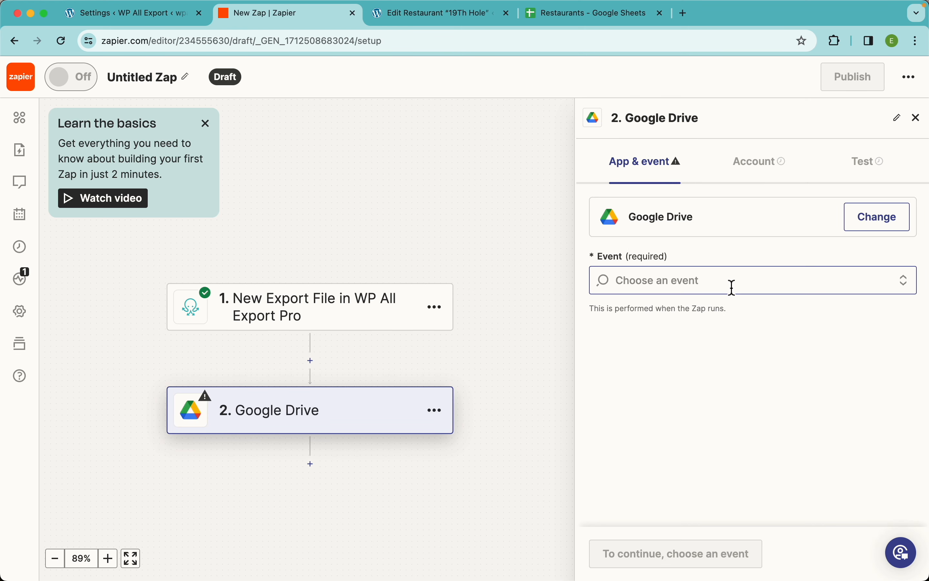
pyautogui.click(730, 287)
pyautogui.scroll(-2, 726, 413)
pyautogui.scroll(-3, 722, 411)
pyautogui.scroll(5, 705, 411)
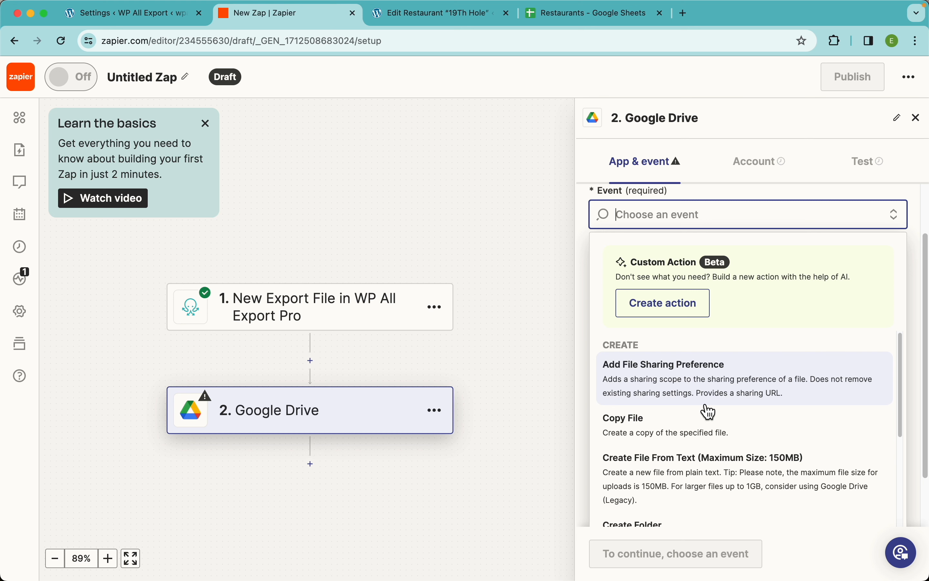
pyautogui.write('repl')
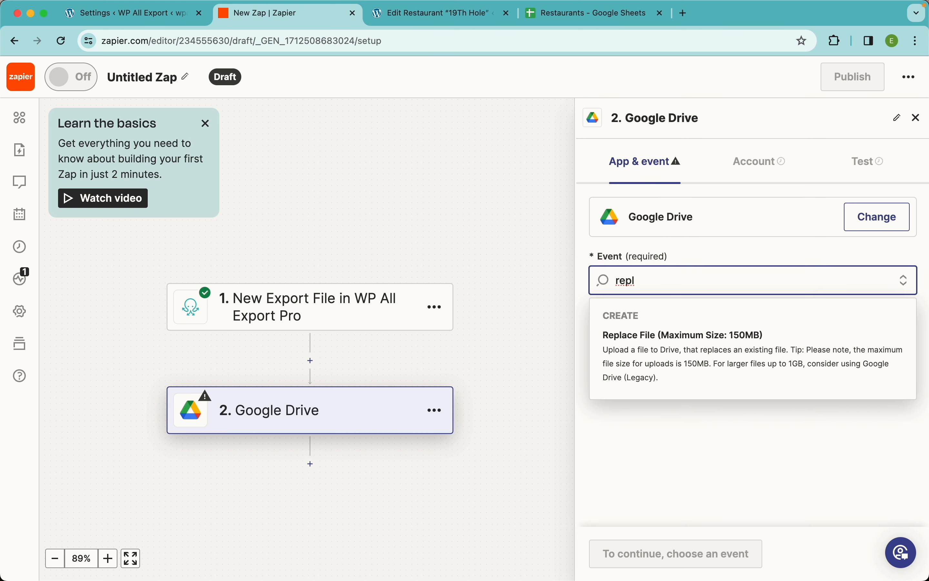
pyautogui.click(682, 355)
pyautogui.click(626, 554)
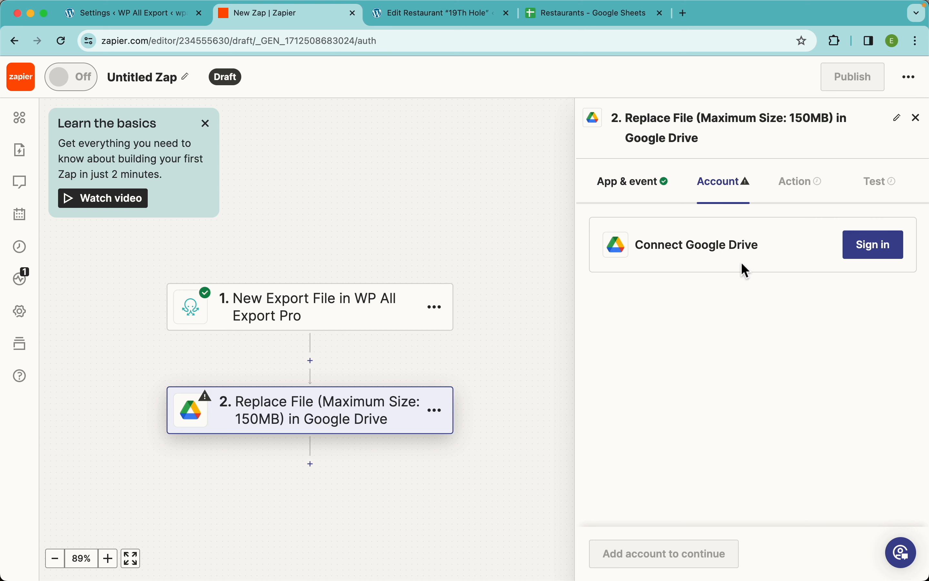
# Connect the Google Drive account by signing in with the existing Google account, and continue to the action setup.
pyautogui.click(871, 252)
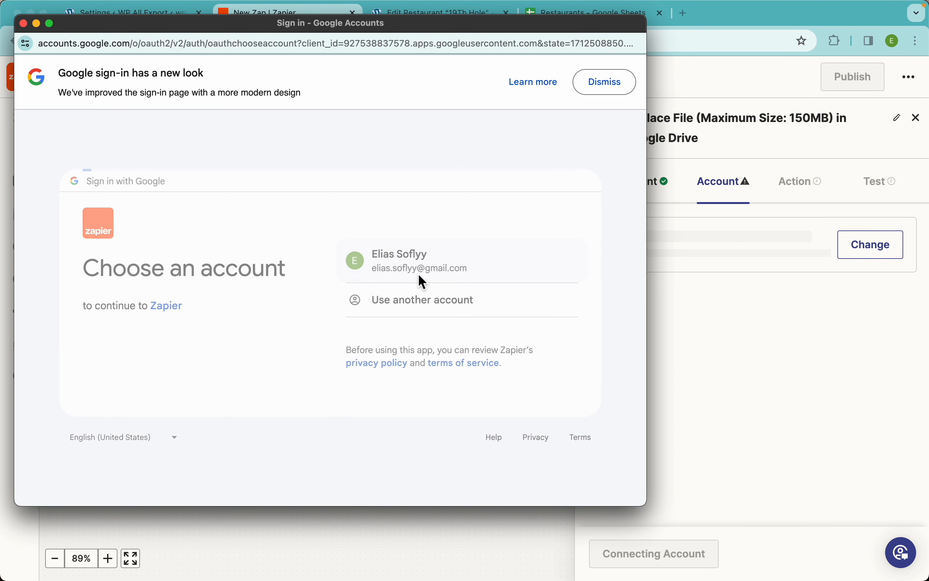
pyautogui.click(418, 274)
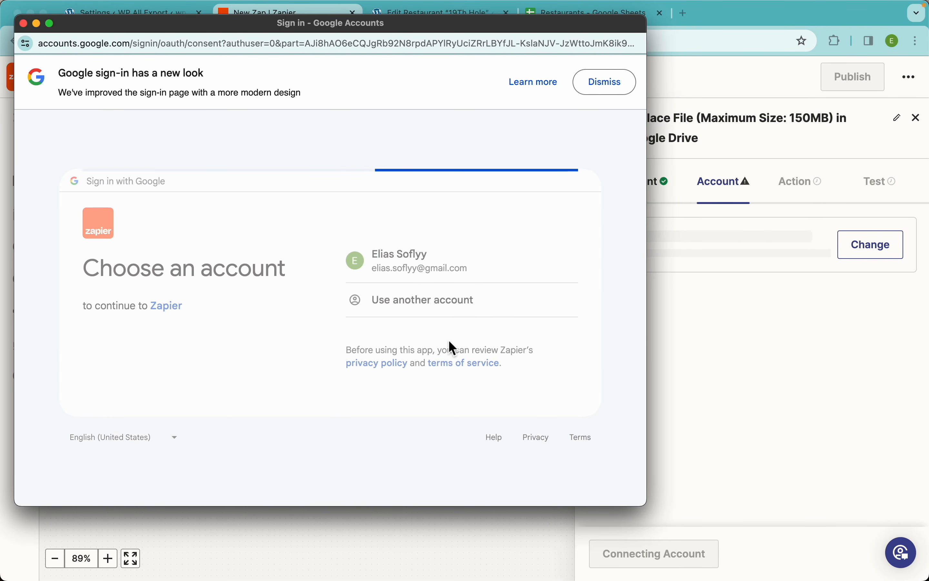
pyautogui.click(453, 459)
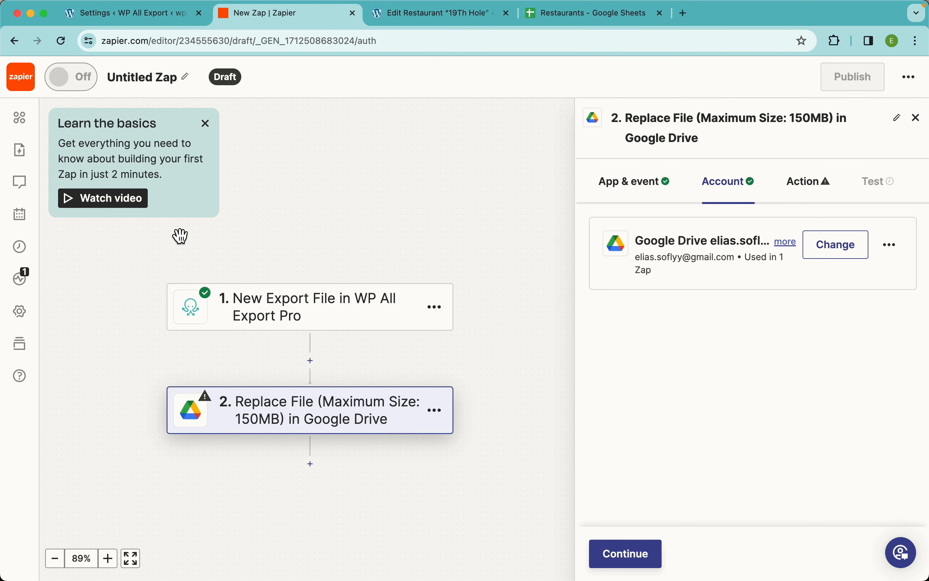
pyautogui.click(633, 563)
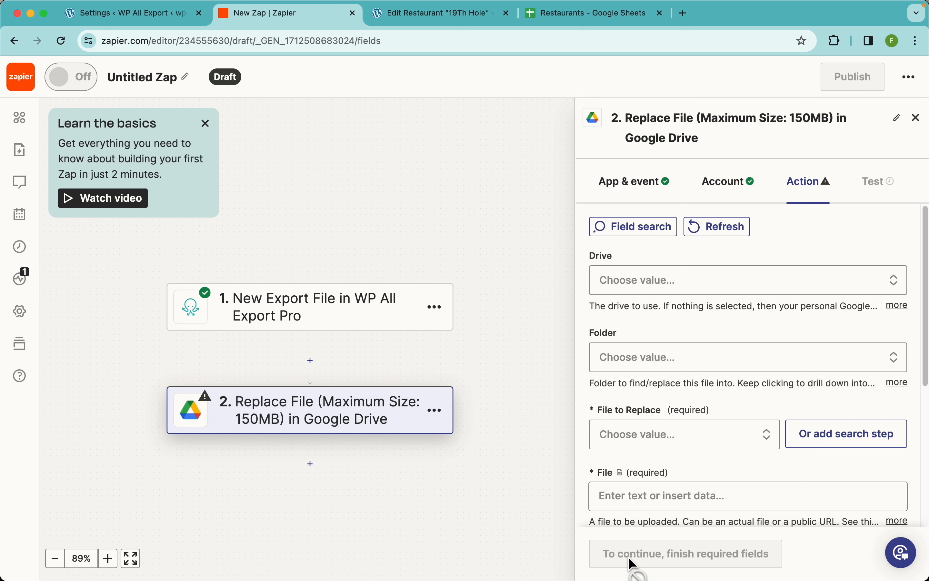
# Set the action's Drive to My Google Drive and choose Restaurants as the File to Replace.
pyautogui.click(670, 288)
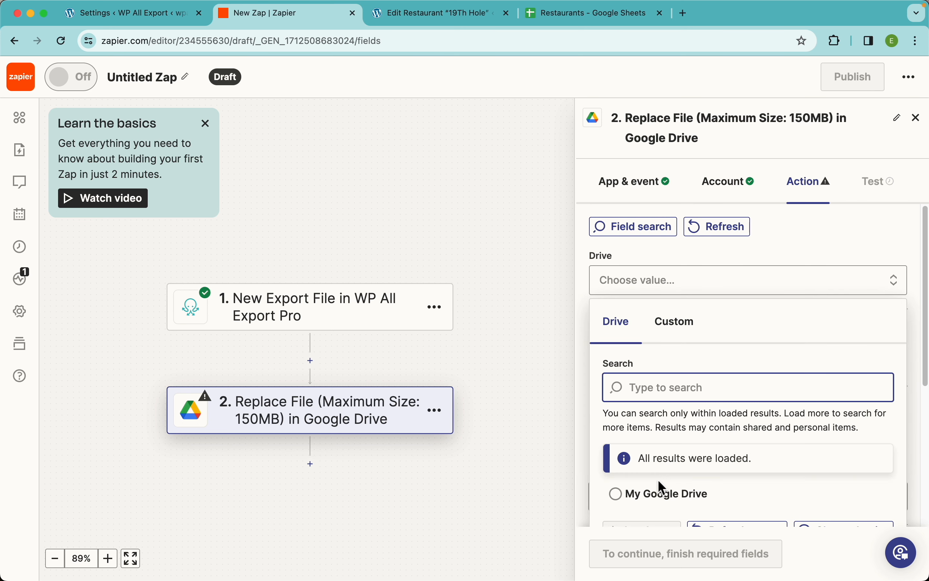
pyautogui.click(663, 490)
pyautogui.scroll(-3, 685, 331)
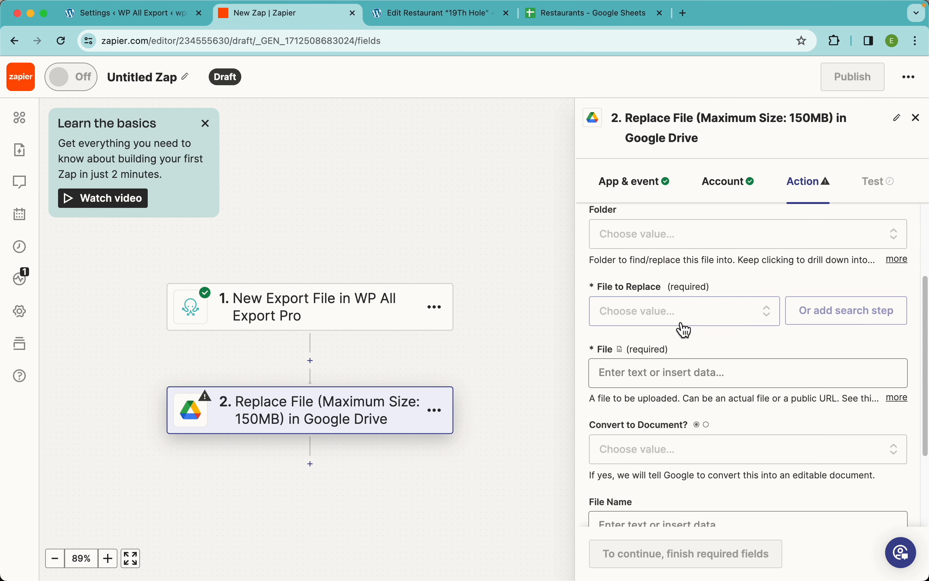
pyautogui.scroll(1, 681, 323)
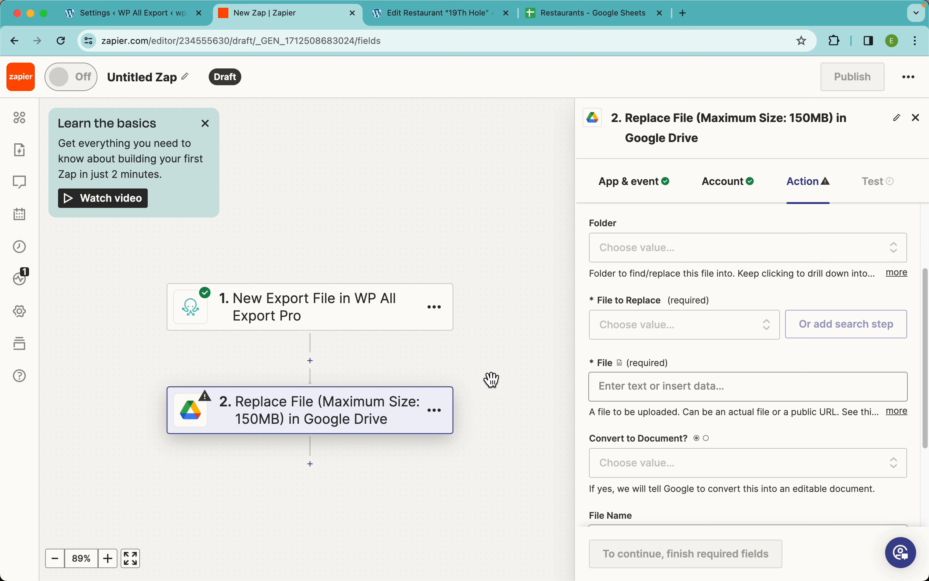
pyautogui.scroll(-2, 743, 288)
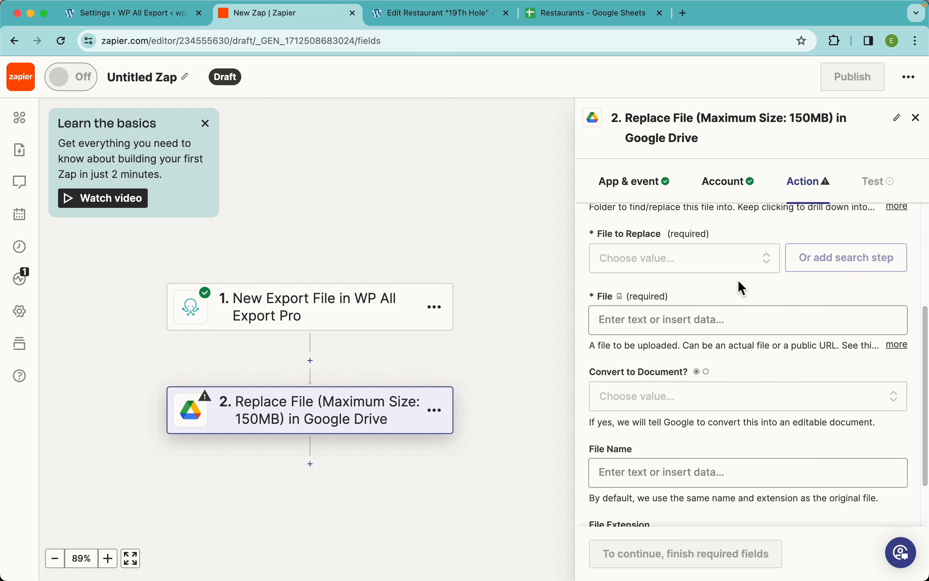
pyautogui.click(667, 258)
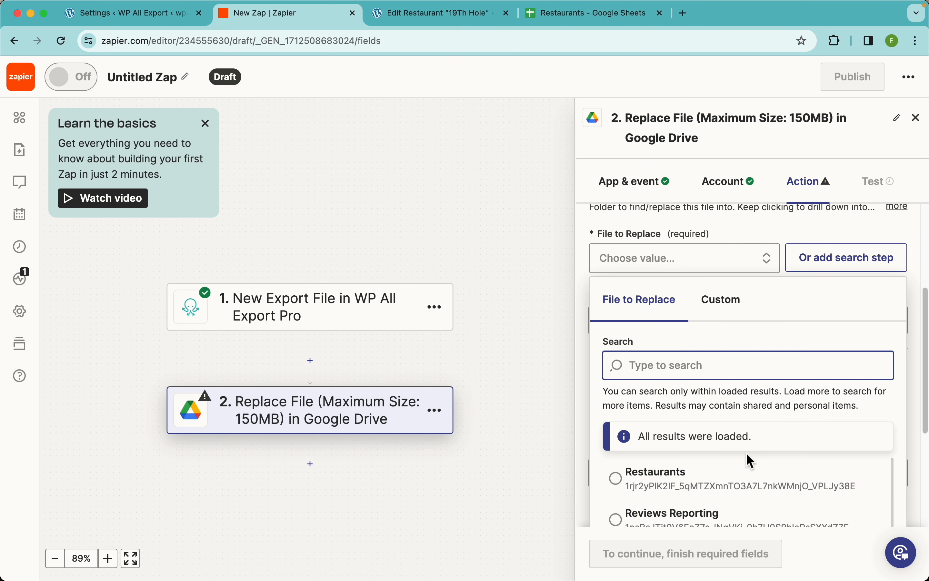
pyautogui.click(671, 478)
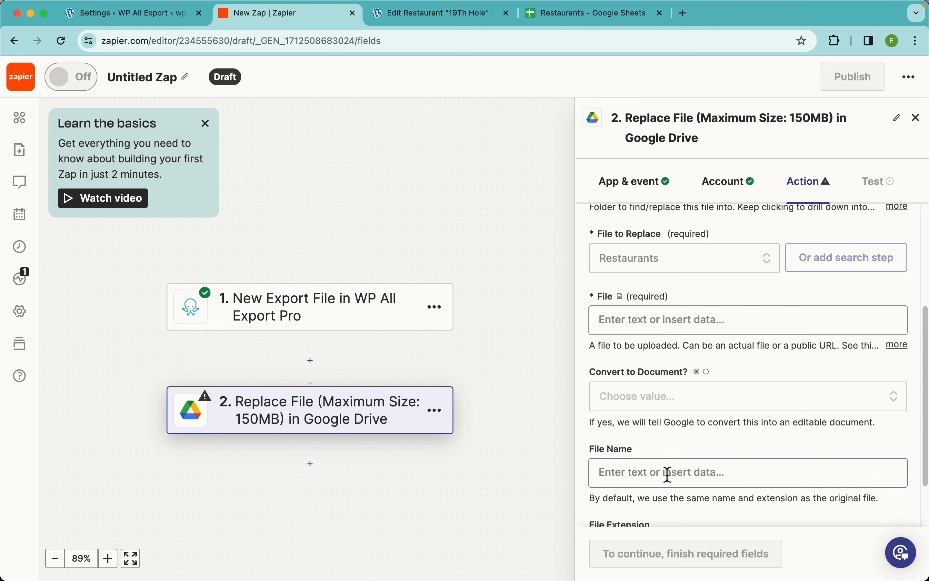
# Check the Restaurants sheet in Google Sheets, and map the Zap action's File field to Export File from the New Export File trigger.
pyautogui.click(557, 19)
pyautogui.click(250, 242)
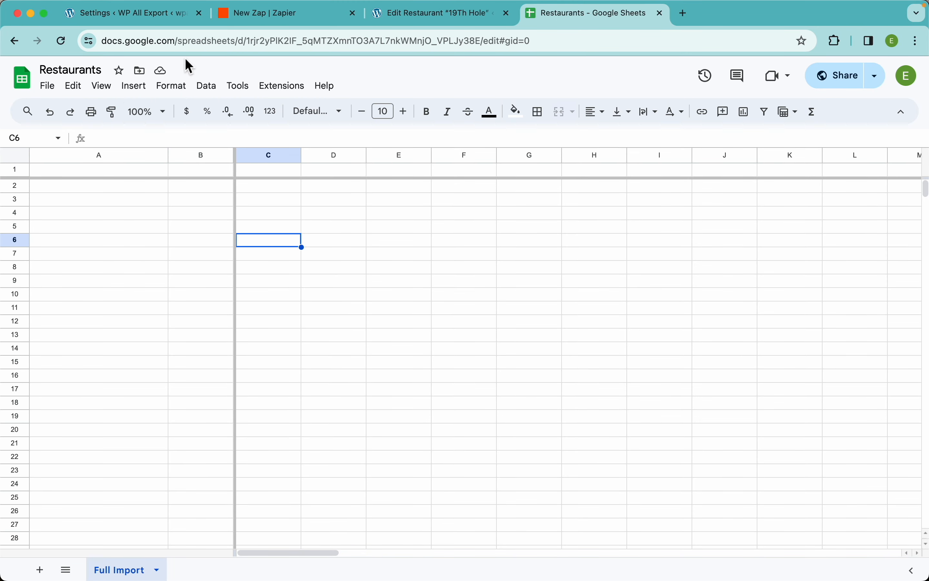
pyautogui.click(252, 24)
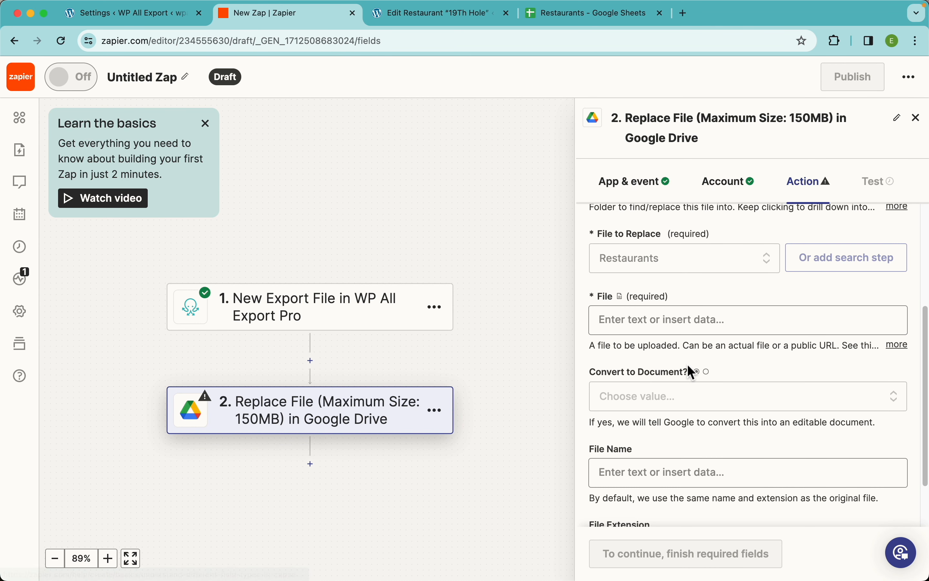
pyautogui.scroll(-2, 687, 365)
pyautogui.click(676, 294)
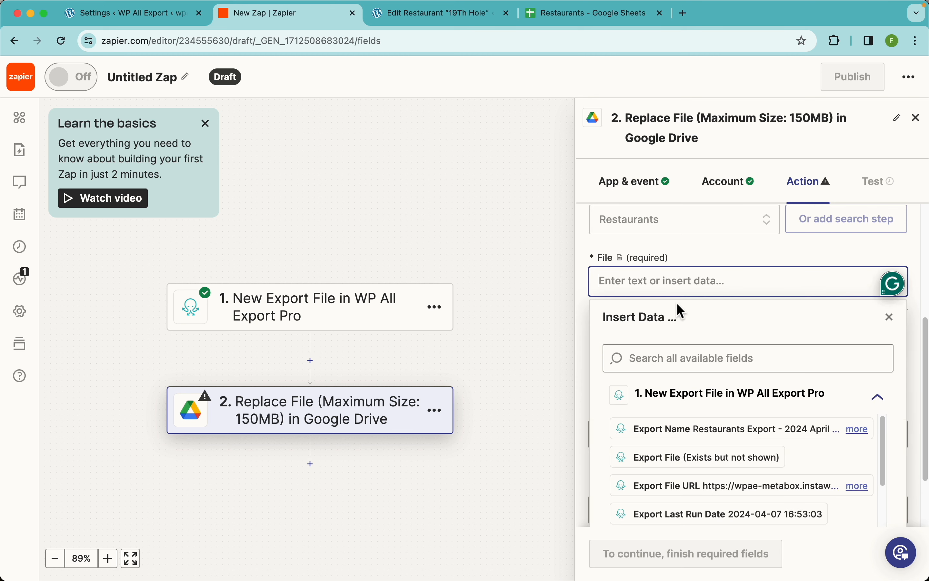
pyautogui.click(685, 466)
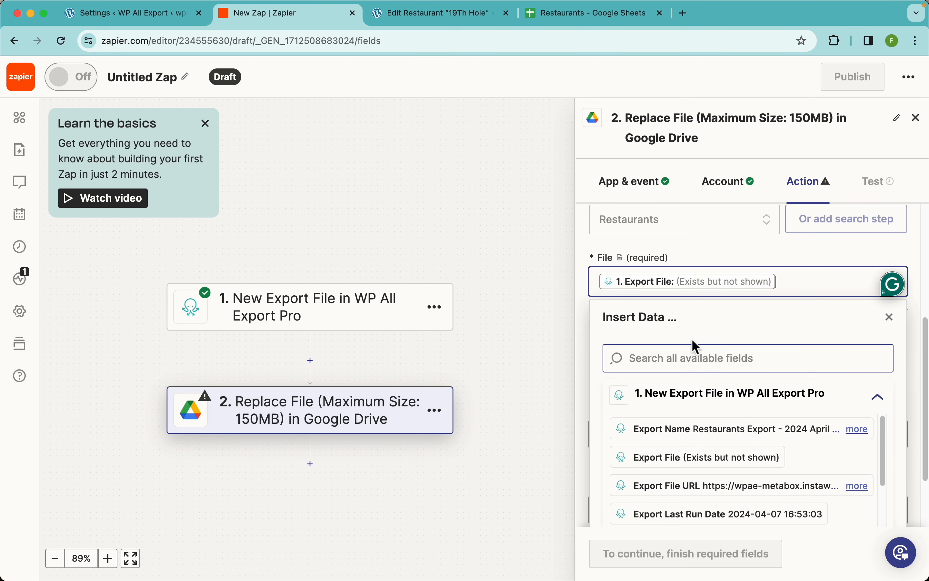
pyautogui.click(712, 246)
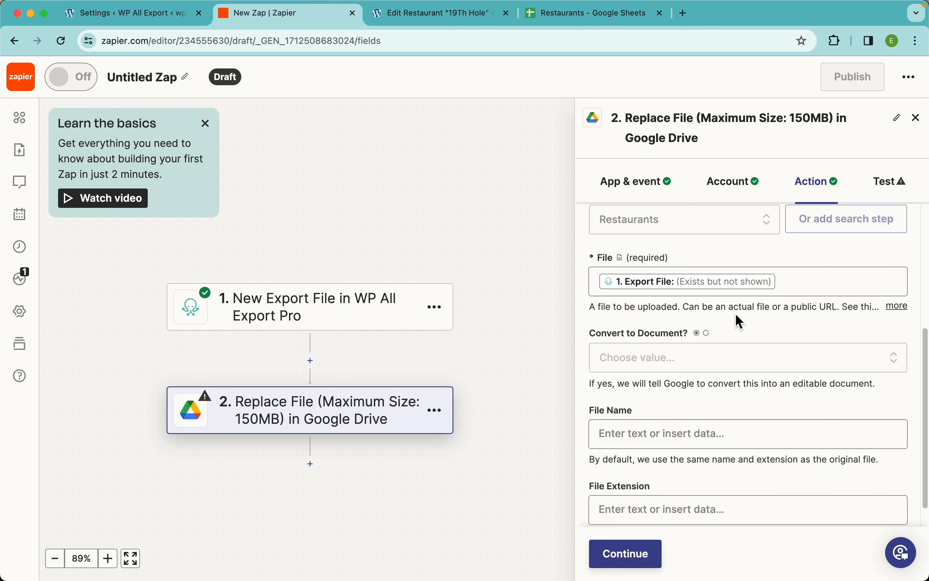
# Set the action's Convert to Document option to True and its File Name to Restaurants.
pyautogui.scroll(-1, 718, 319)
pyautogui.click(670, 331)
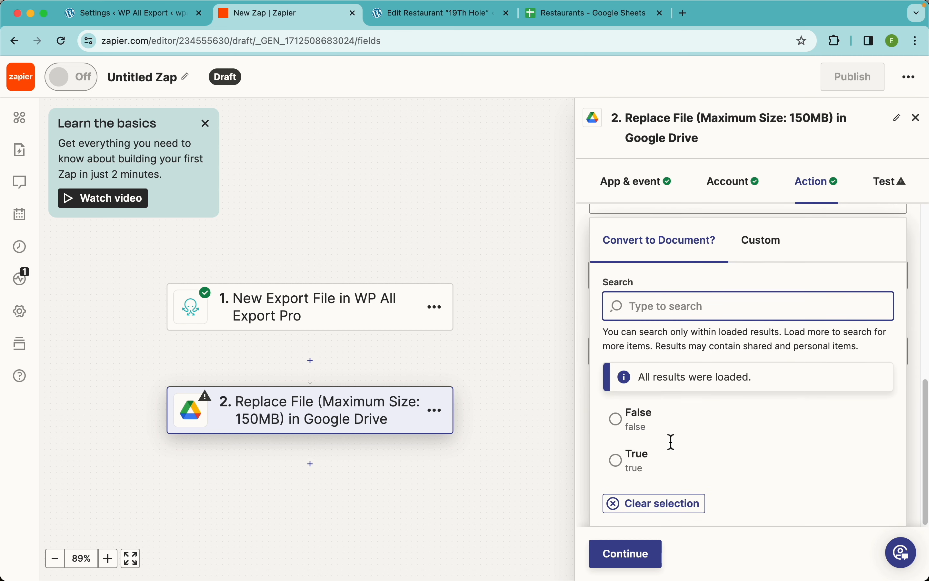
pyautogui.click(636, 457)
pyautogui.click(670, 403)
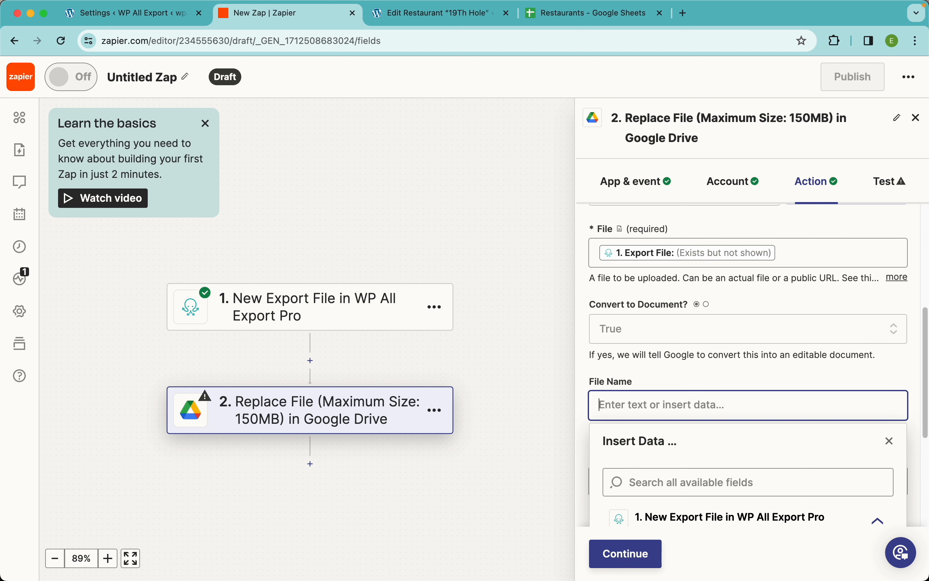
pyautogui.write('Restaurants')
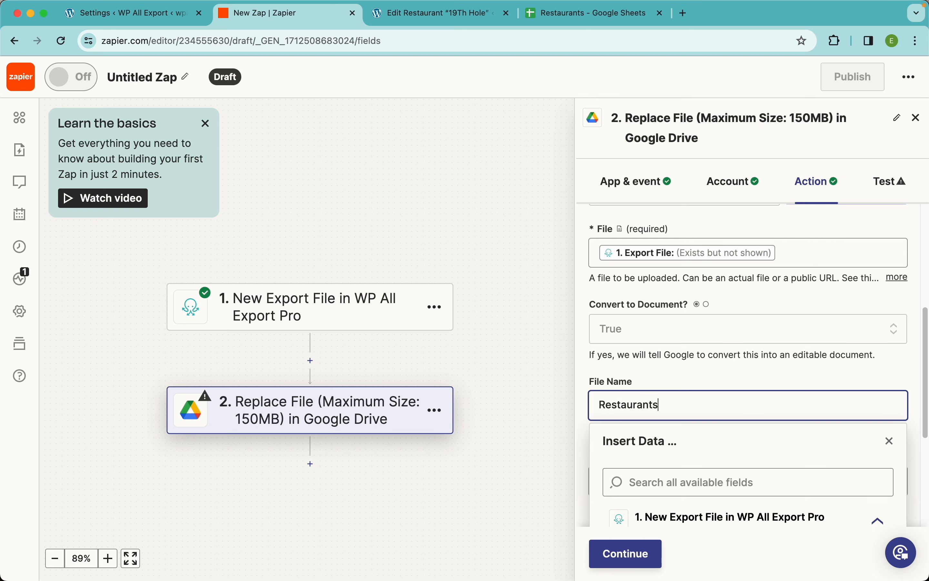
pyautogui.click(727, 363)
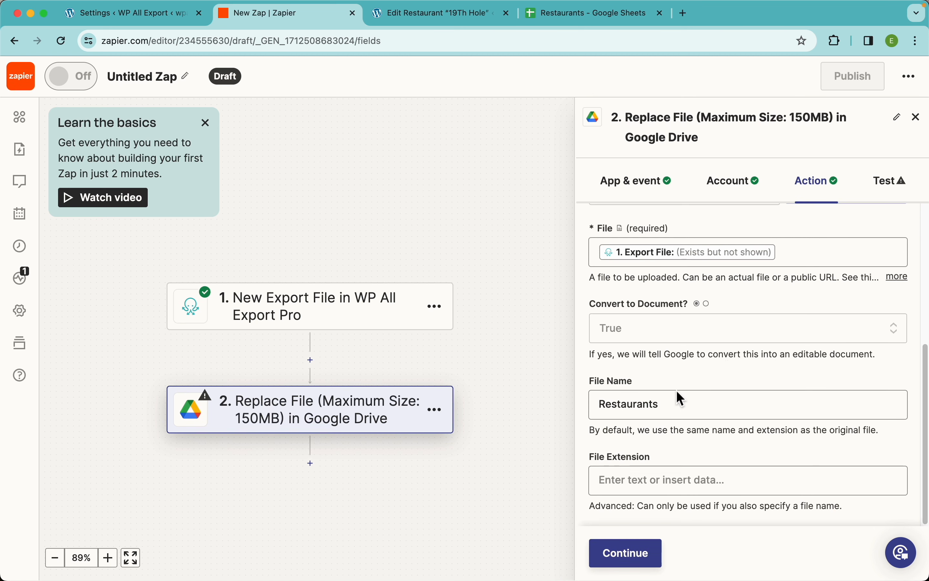
# Continue to the test of the Replace File action and run it against Google Drive.
pyautogui.click(653, 556)
pyautogui.click(716, 555)
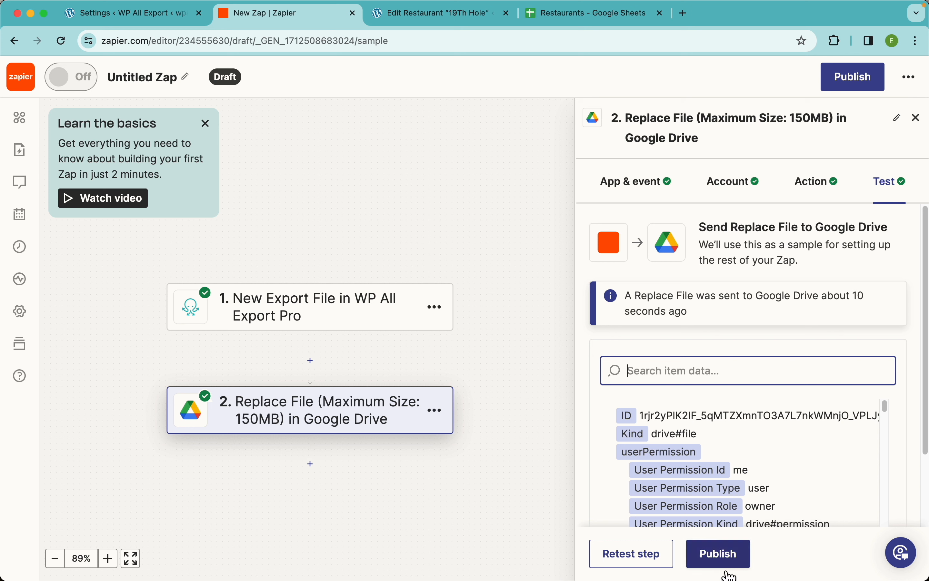
# Rename the Zap as Restaurants, publish it, and dismiss the dialog offering to create another Zap.
pyautogui.click(136, 79)
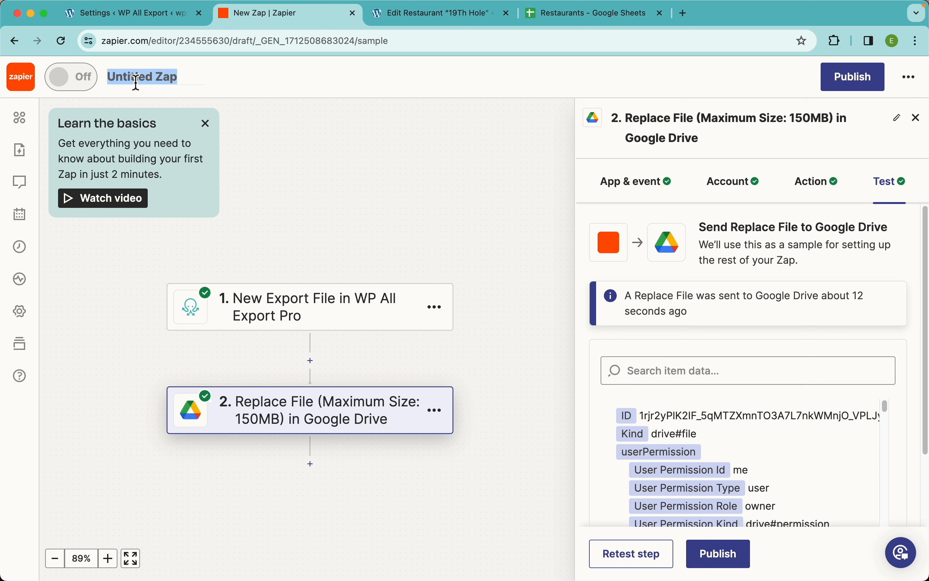
pyautogui.write('Restaurants')
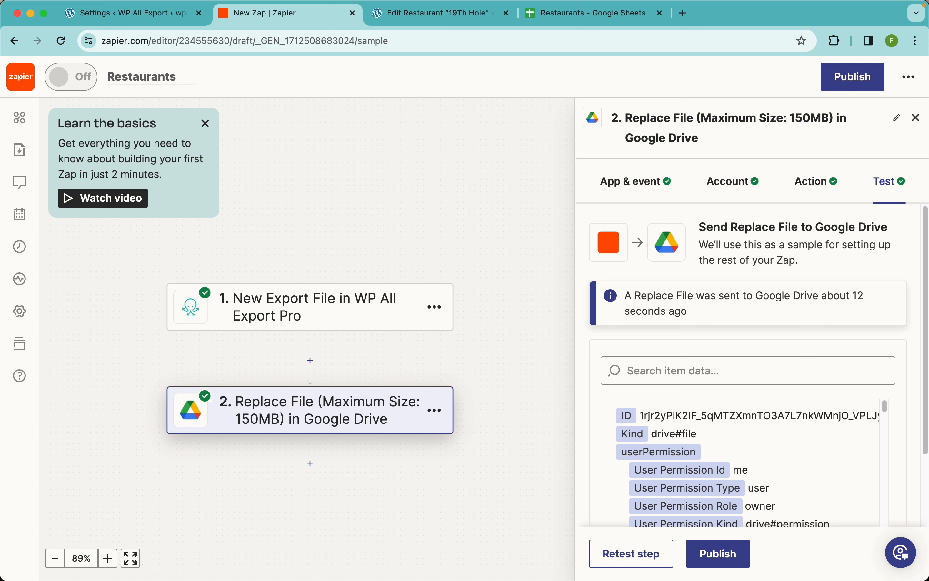
pyautogui.click(857, 89)
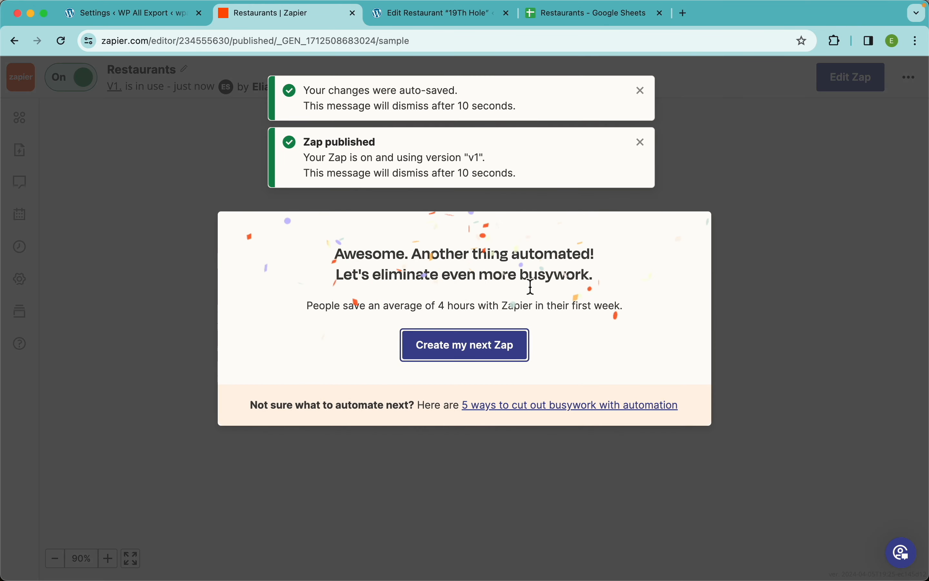
pyautogui.click(751, 243)
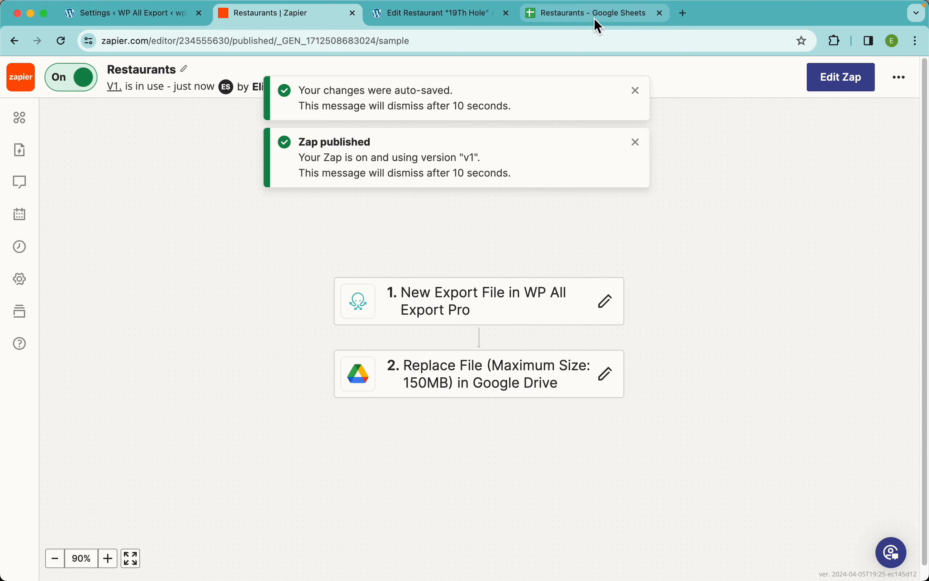
# Move the Restaurants sheet next to the WP All Export page, and rerun the Restaurants Export from Manage Exports.
pyautogui.moveTo(595, 18); pyautogui.dragTo(324, 19)
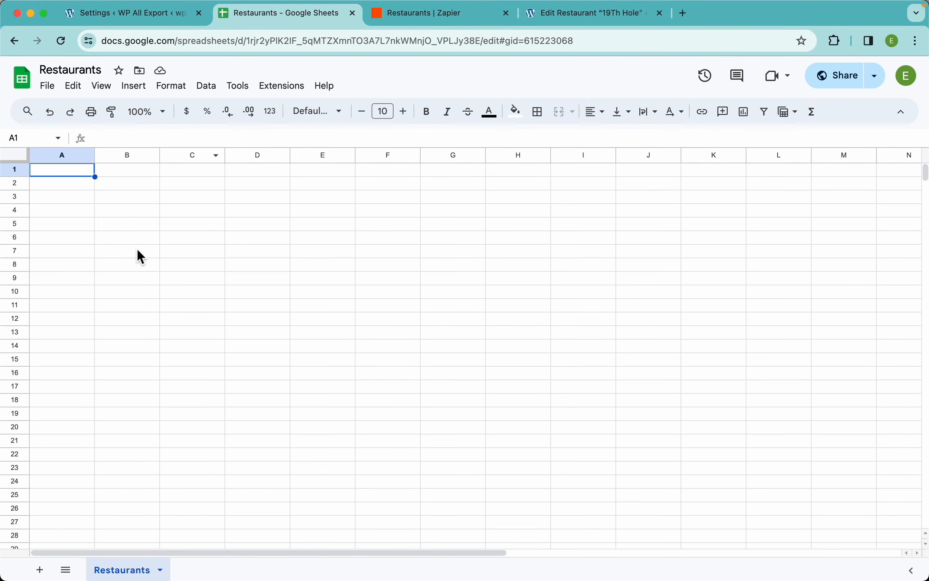
pyautogui.click(132, 19)
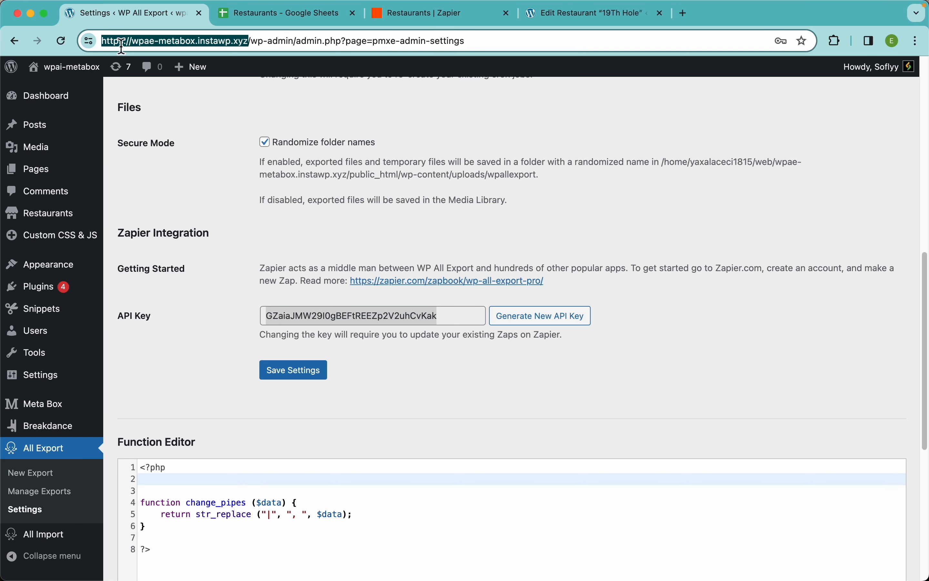
pyautogui.click(42, 498)
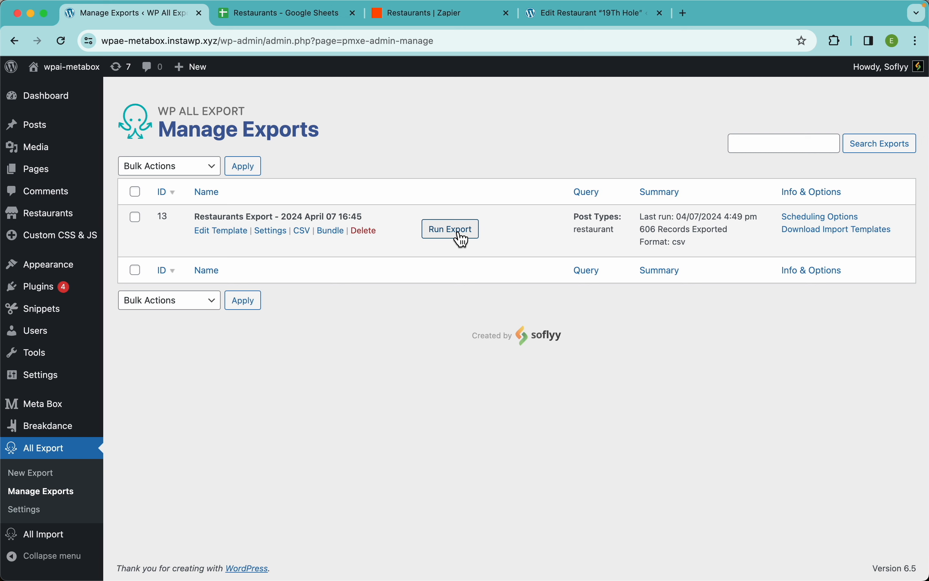
pyautogui.click(459, 233)
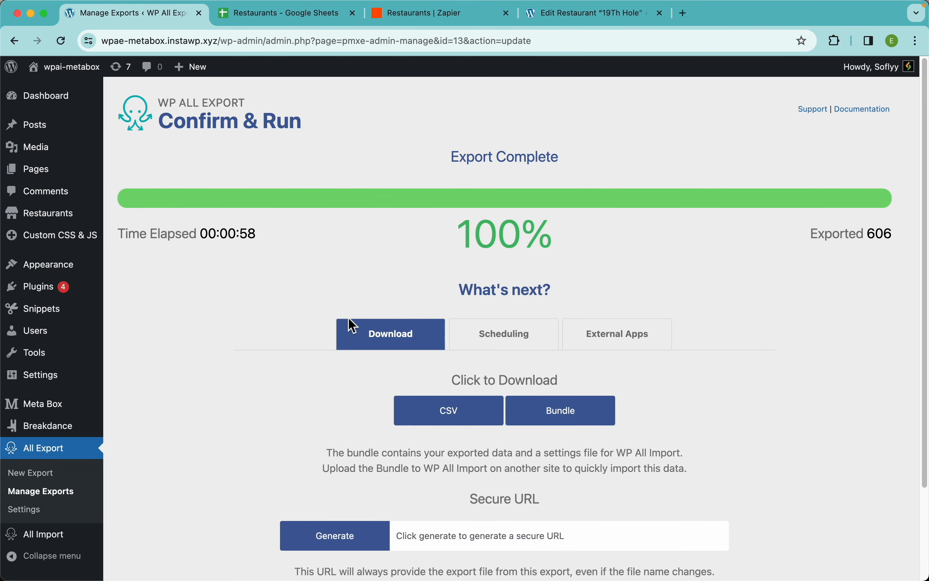
# Switch to Google Sheets, reload the Restaurants sheet, and review the exported columns from Name across to Website.
pyautogui.click(291, 17)
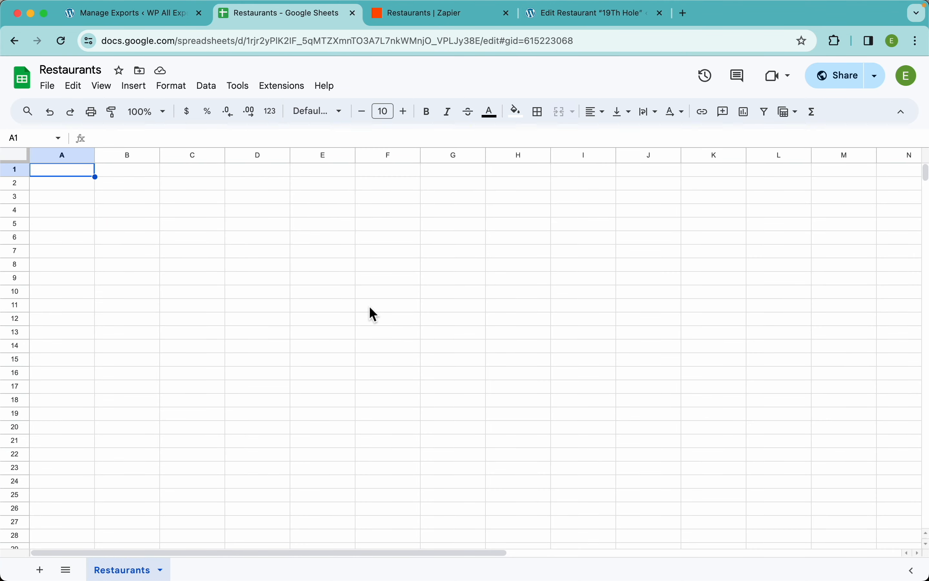
pyautogui.press('super+r')
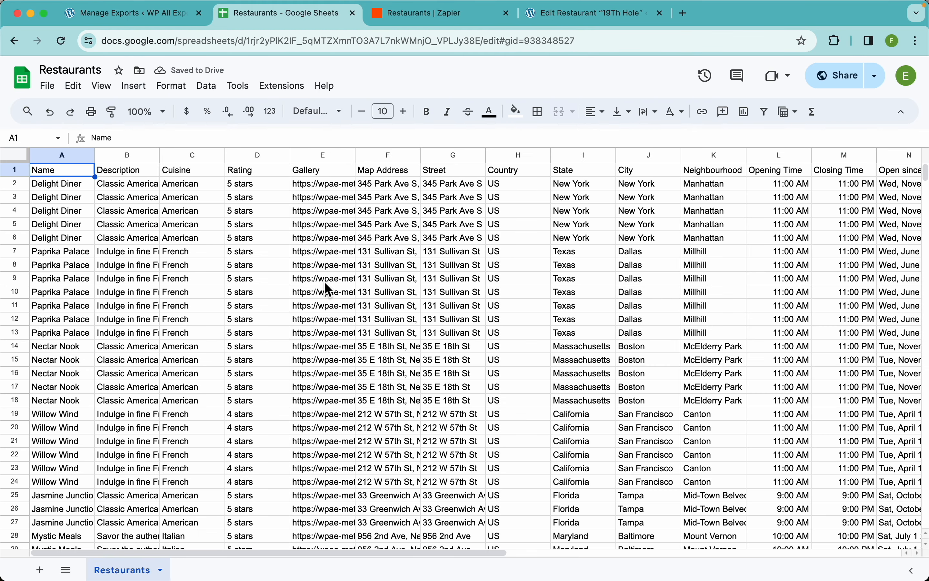
pyautogui.hscroll(5, 607, 304)
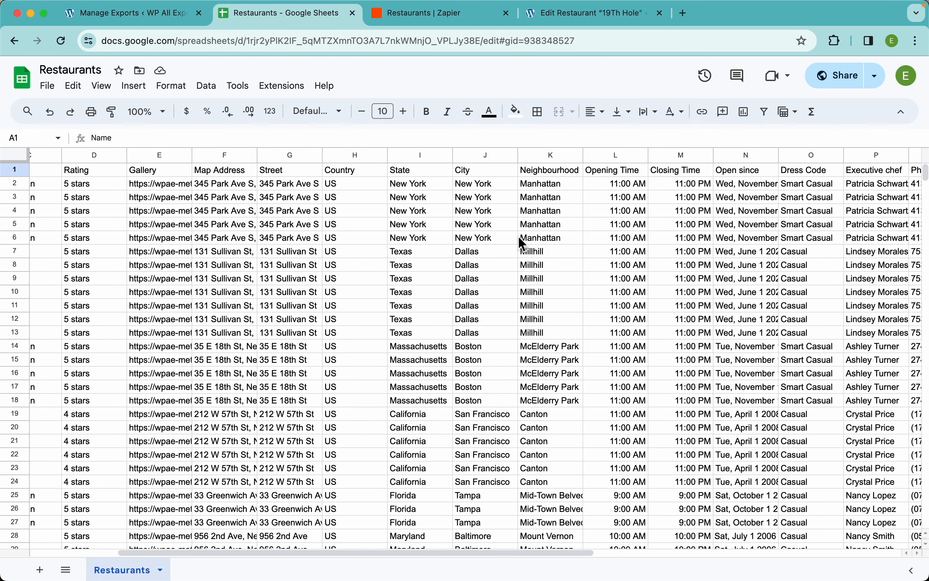
pyautogui.hscroll(-5, 518, 238)
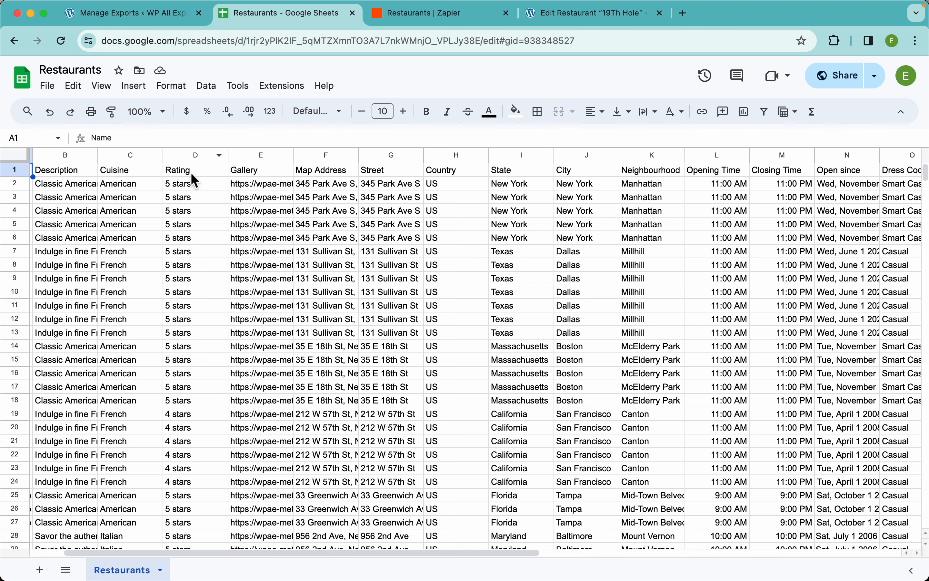
pyautogui.hscroll(8, 540, 217)
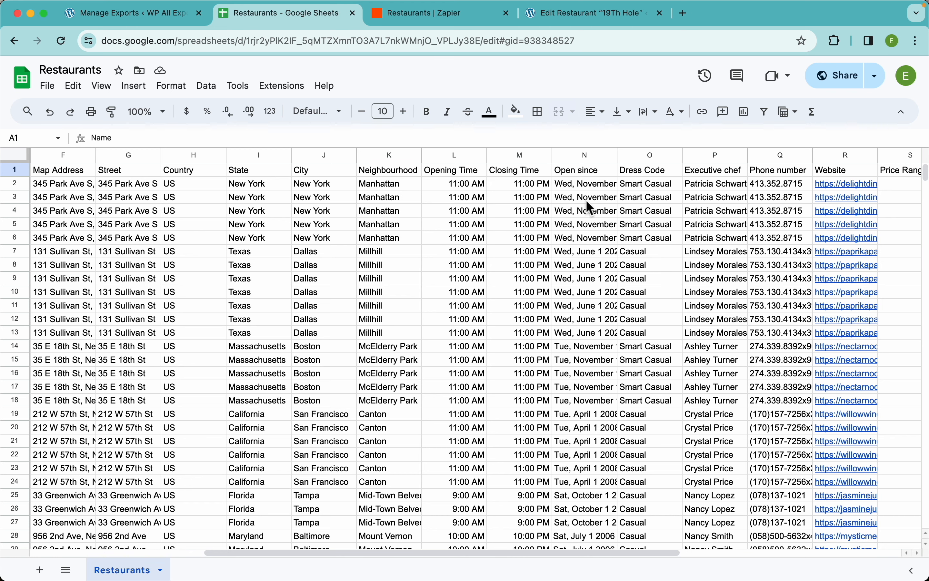
pyautogui.hscroll(-4, 242, 263)
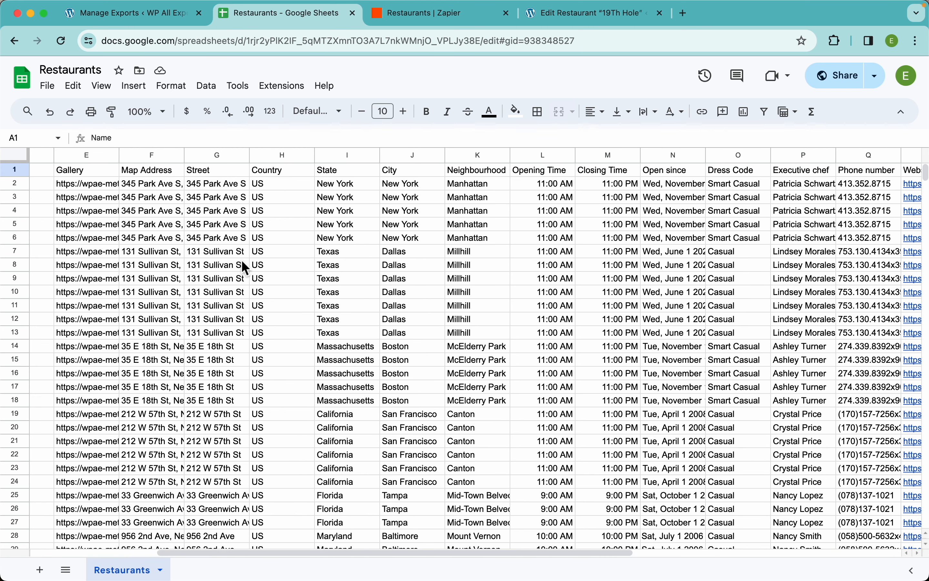
# Widen the Gallery column and examine the separators between the image URLs in cell E6.
pyautogui.moveTo(157, 155); pyautogui.dragTo(639, 155)
pyautogui.hscroll(2, 529, 237)
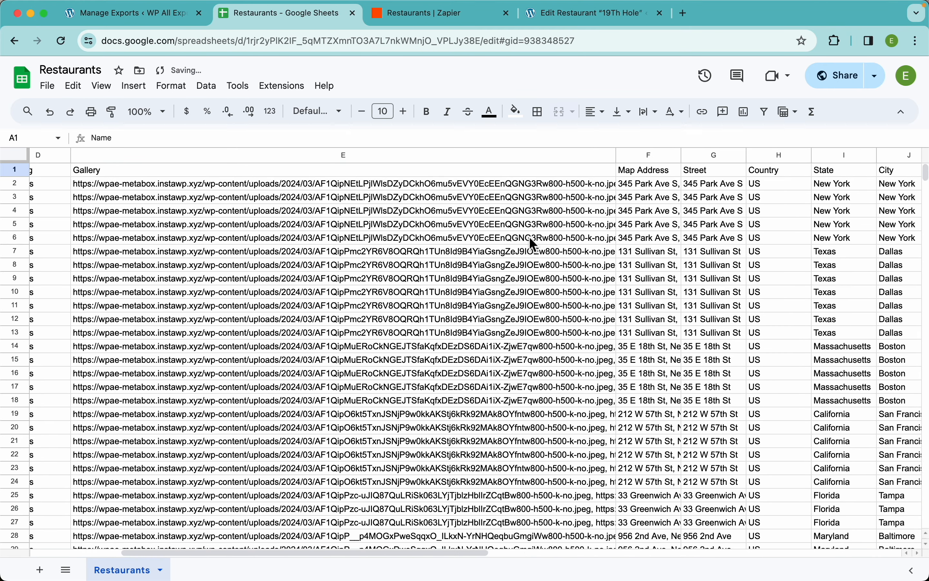
pyautogui.doubleClick(529, 237)
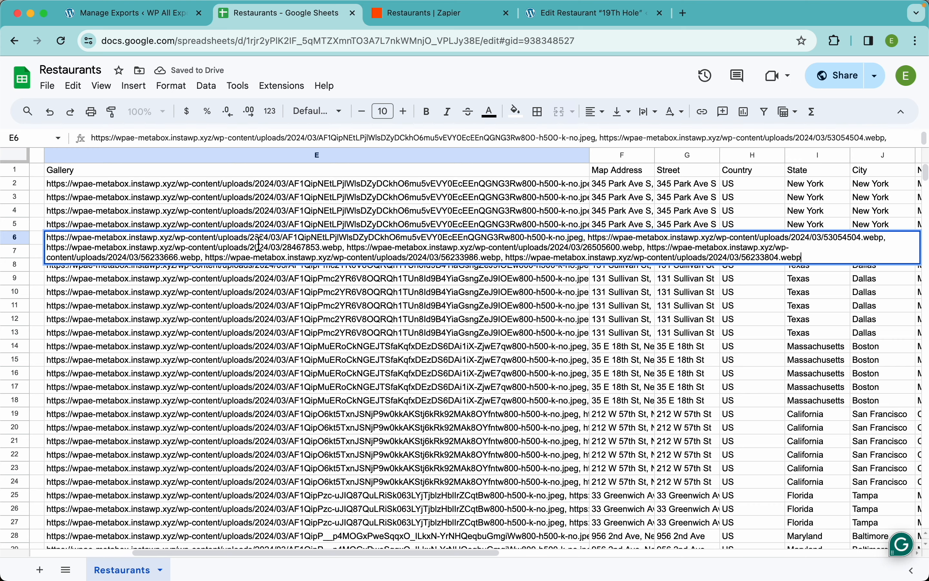
pyautogui.scroll(2, 259, 244)
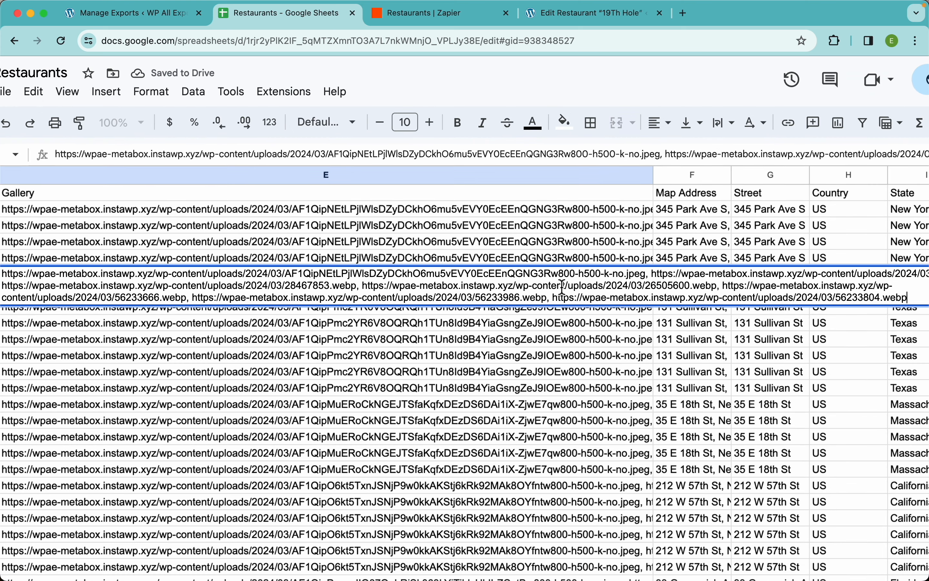
pyautogui.click(650, 279)
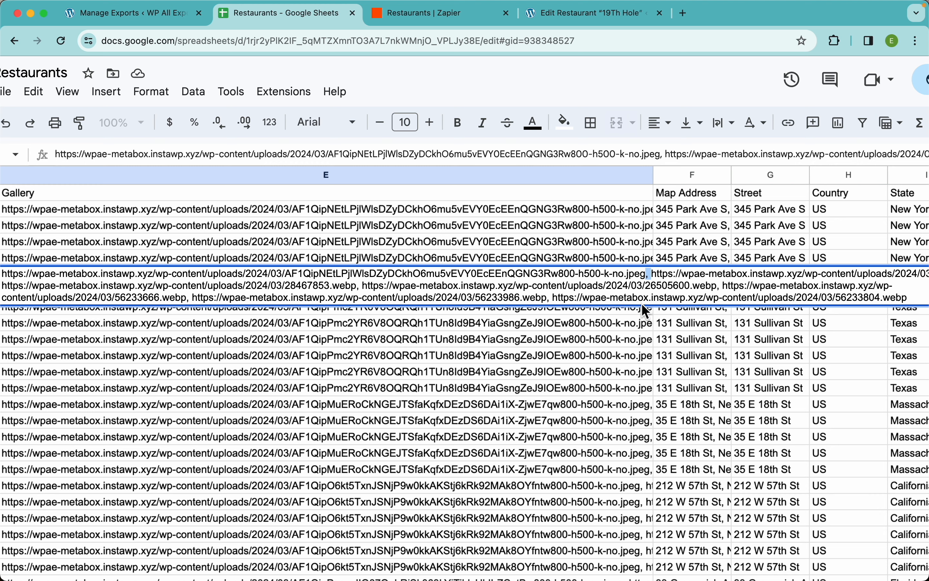
pyautogui.scroll(-3, 541, 107)
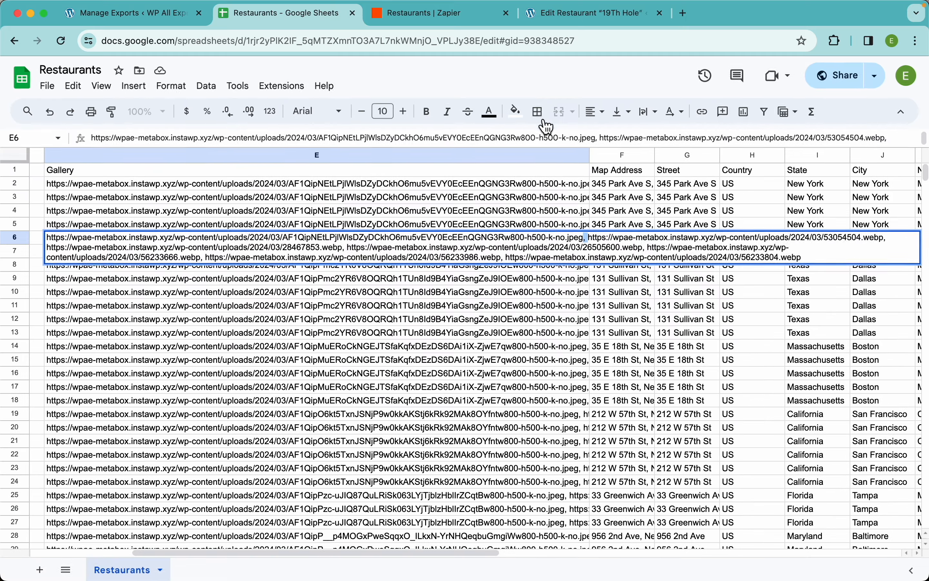
pyautogui.click(565, 273)
# Inspect the reviews columns at the end of the sheet, selecting U2:U10, and fit column U to its contents.
pyautogui.hscroll(15, 734, 273)
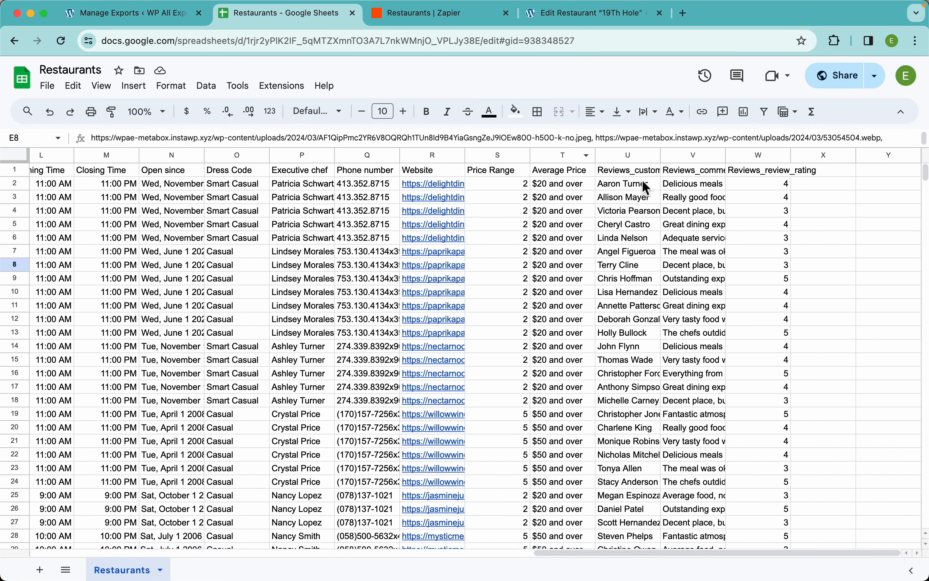
pyautogui.moveTo(635, 184); pyautogui.dragTo(636, 291)
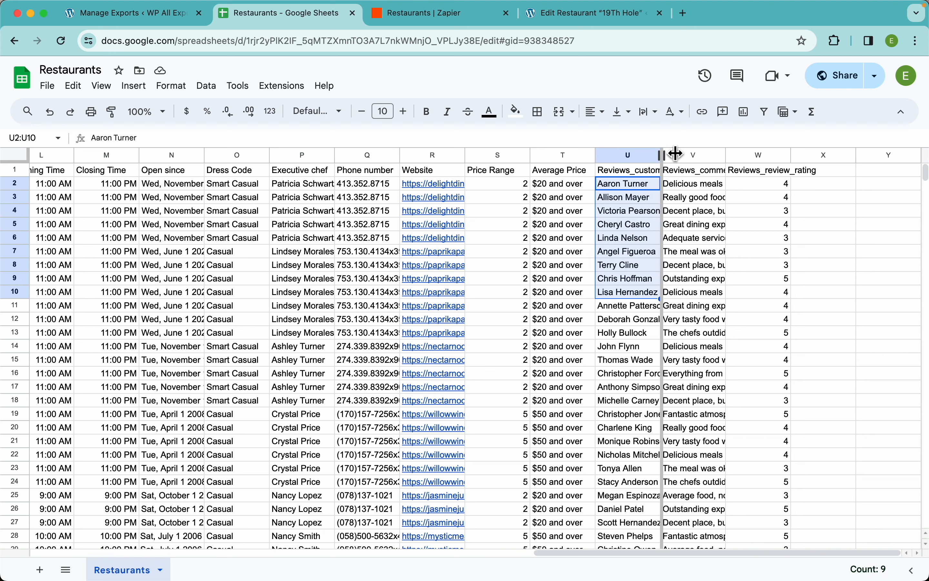
pyautogui.doubleClick(661, 155)
pyautogui.click(611, 226)
pyautogui.hscroll(-20, 409, 271)
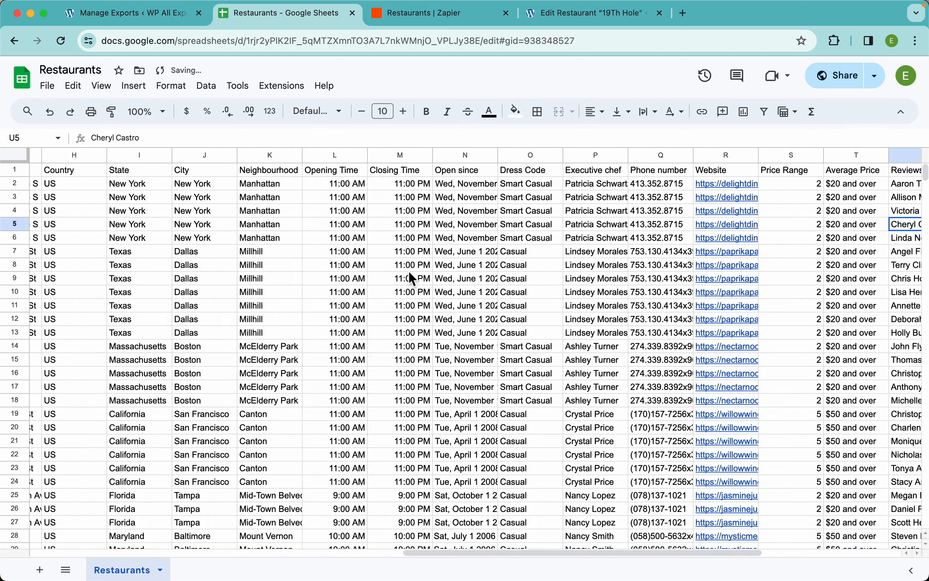
# Switch back to the completed Restaurants export in WP All Export.
pyautogui.click(166, 16)
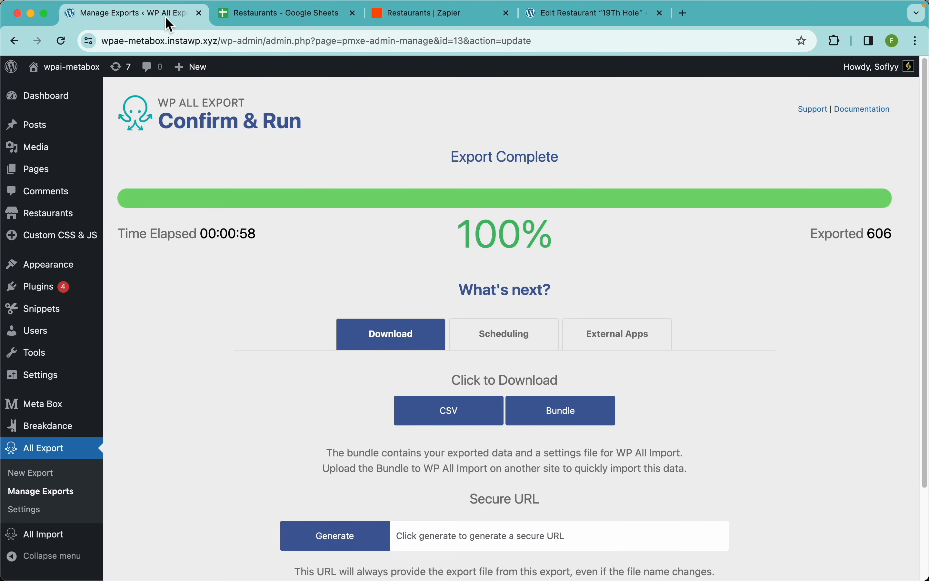